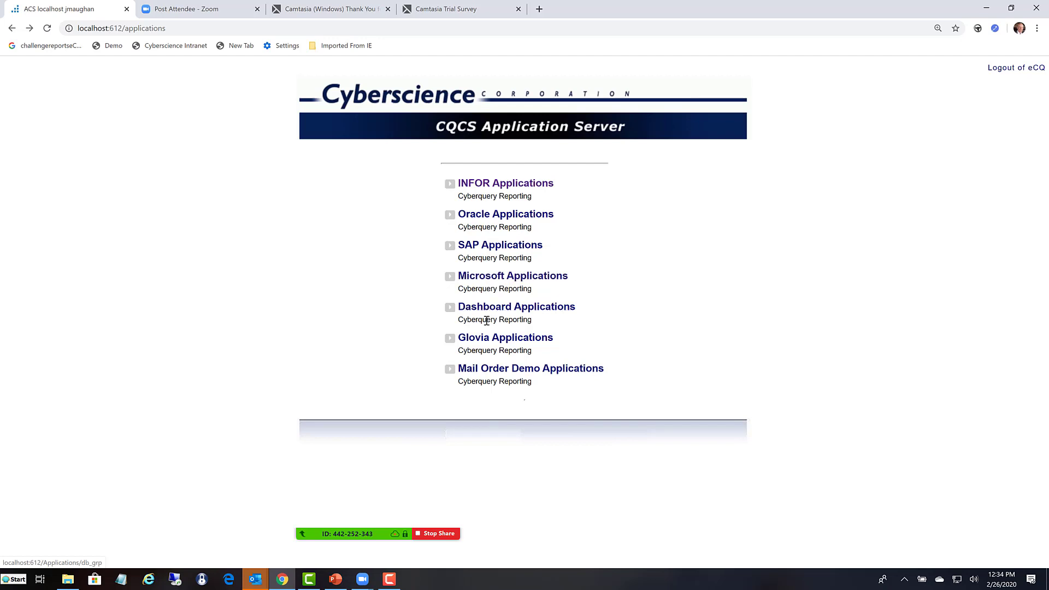
- Open the M3 Launchpad from the INFOR Applications group
{"action": "left_click", "coordinate": [477, 188]}
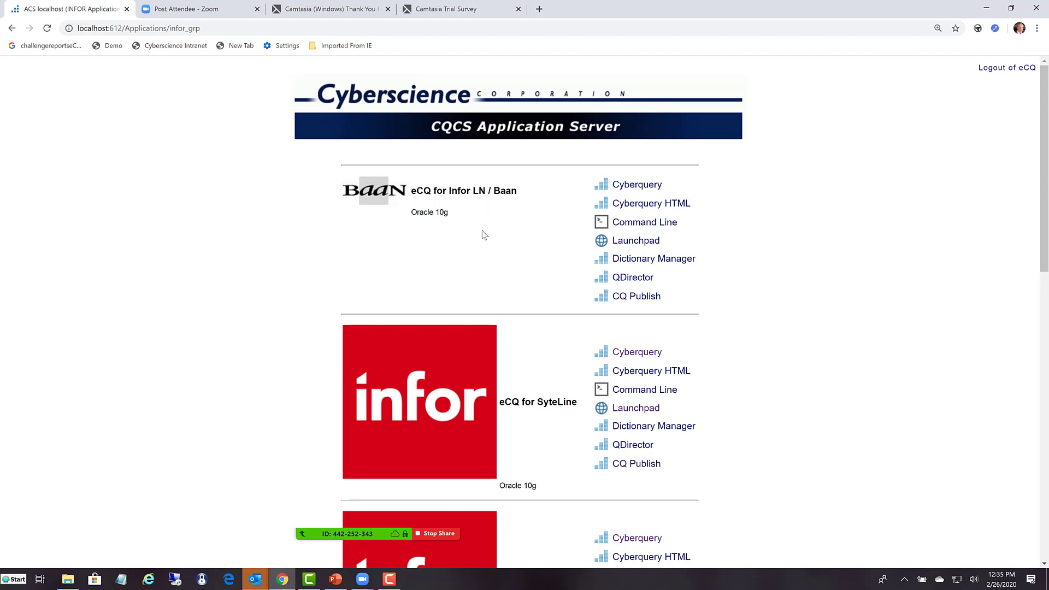
{"action": "scroll", "coordinate": [464, 375], "scroll_direction": "down", "scroll_amount": 2}
{"action": "scroll", "coordinate": [512, 382], "scroll_direction": "down", "scroll_amount": 3}
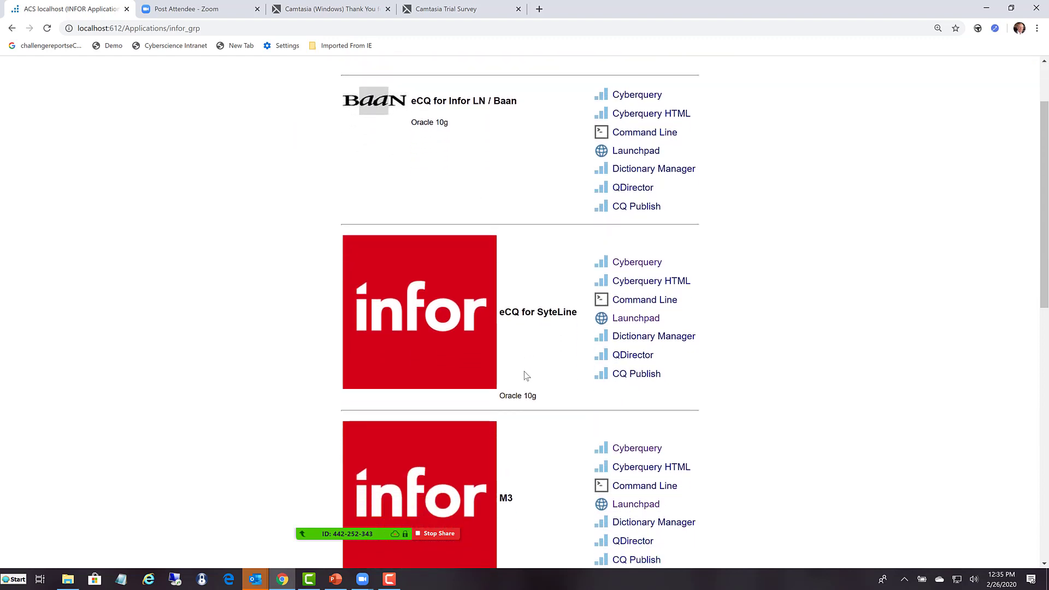
{"action": "scroll", "coordinate": [525, 375], "scroll_direction": "down", "scroll_amount": 3}
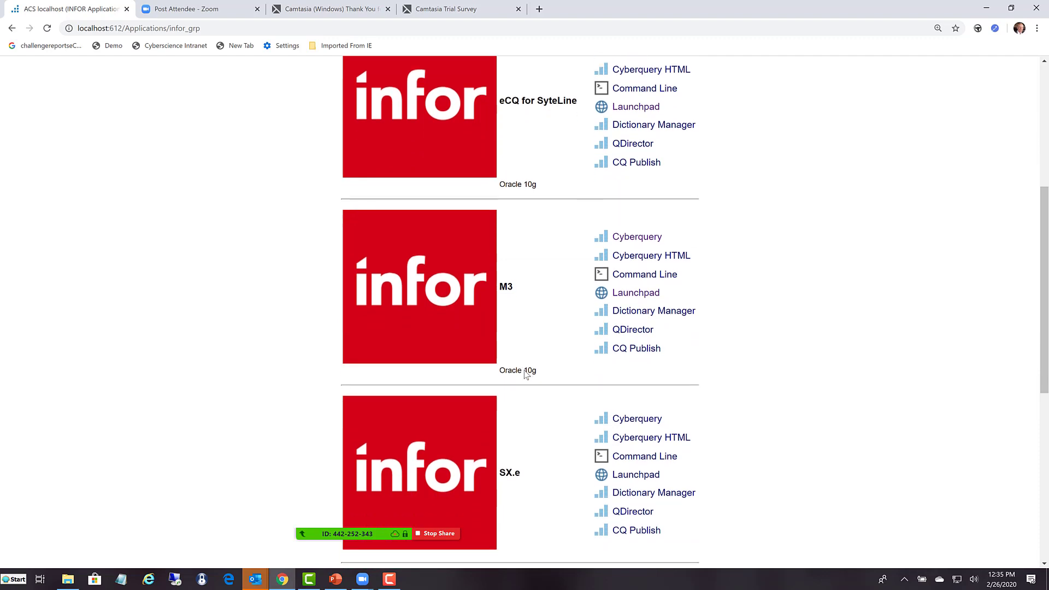
{"action": "scroll", "coordinate": [525, 375], "scroll_direction": "up", "scroll_amount": 3}
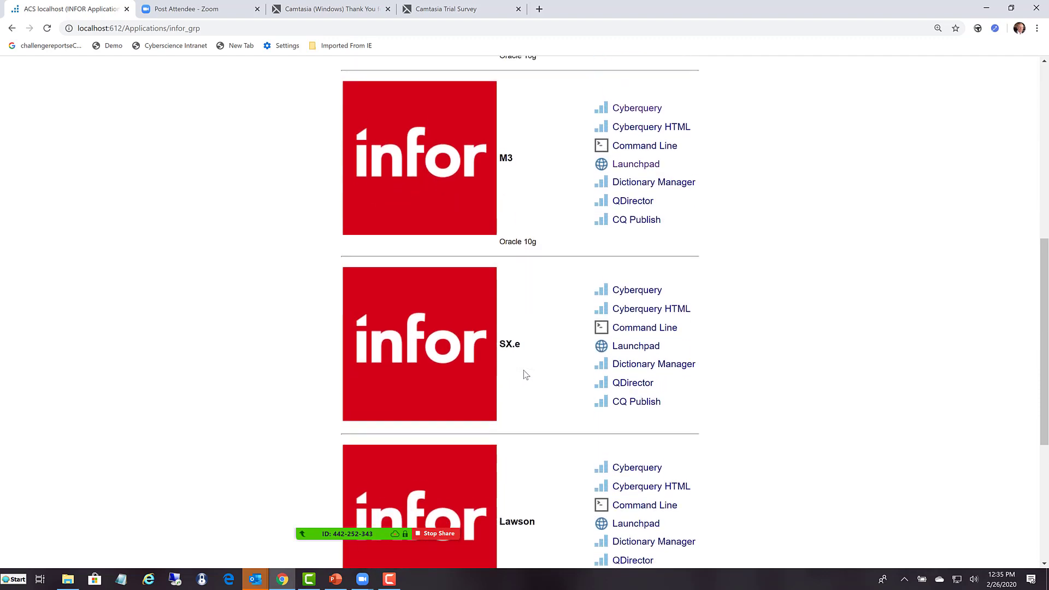
{"action": "scroll", "coordinate": [524, 375], "scroll_direction": "up", "scroll_amount": 1}
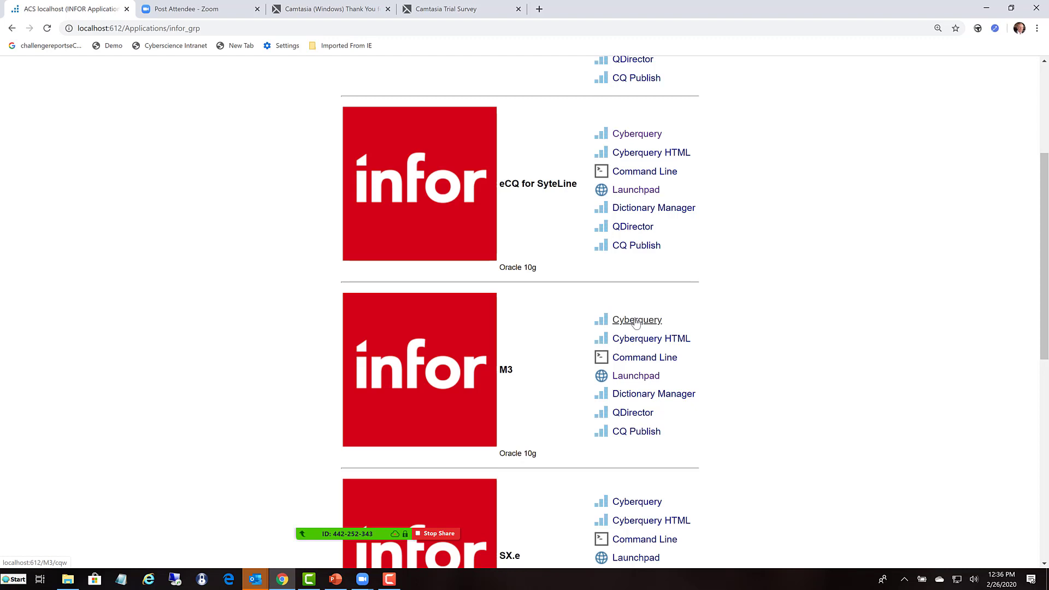
{"action": "left_click", "coordinate": [626, 379]}
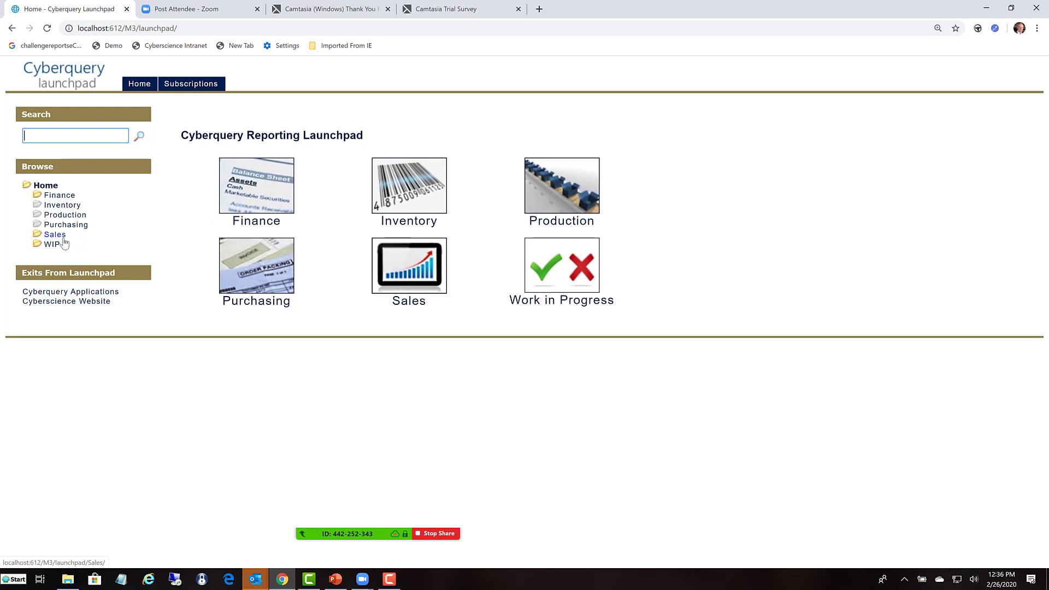
- Open the Financial Dashboard from the Financial Statements area of Finance
{"action": "left_click", "coordinate": [244, 197]}
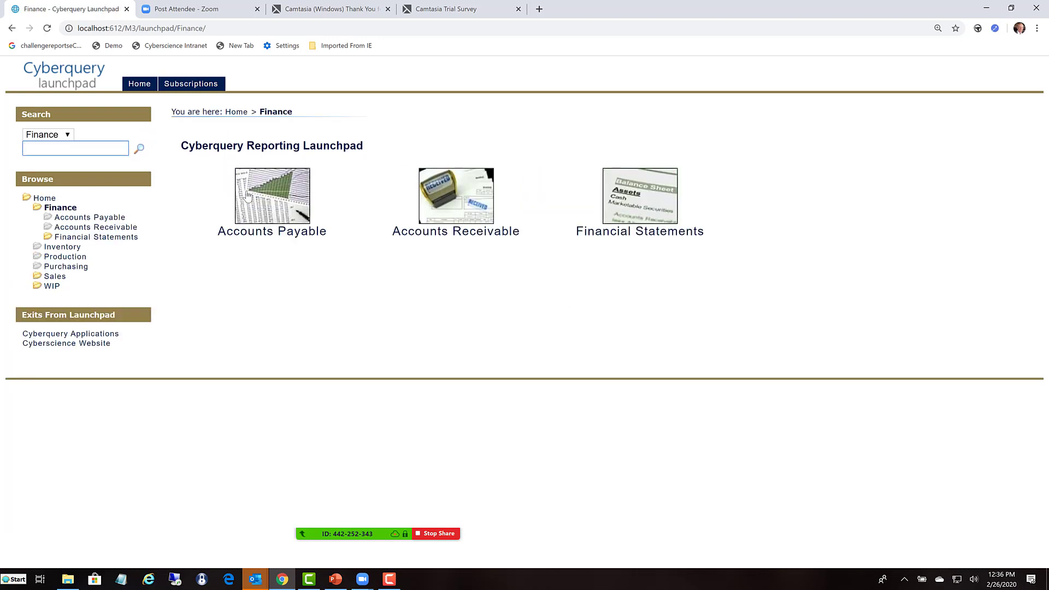
{"action": "left_click", "coordinate": [640, 197]}
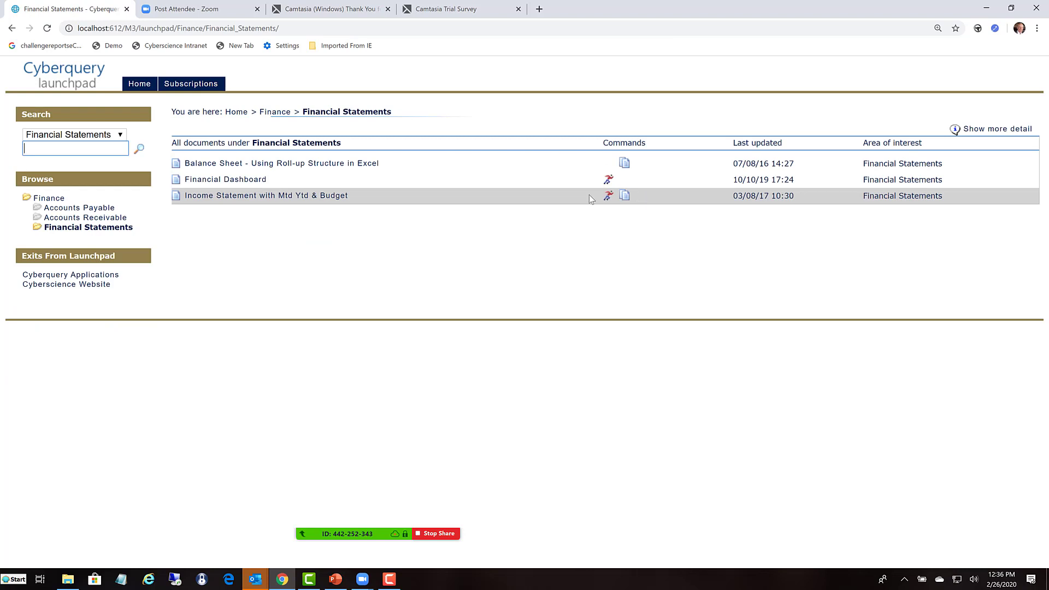
{"action": "left_click", "coordinate": [222, 182]}
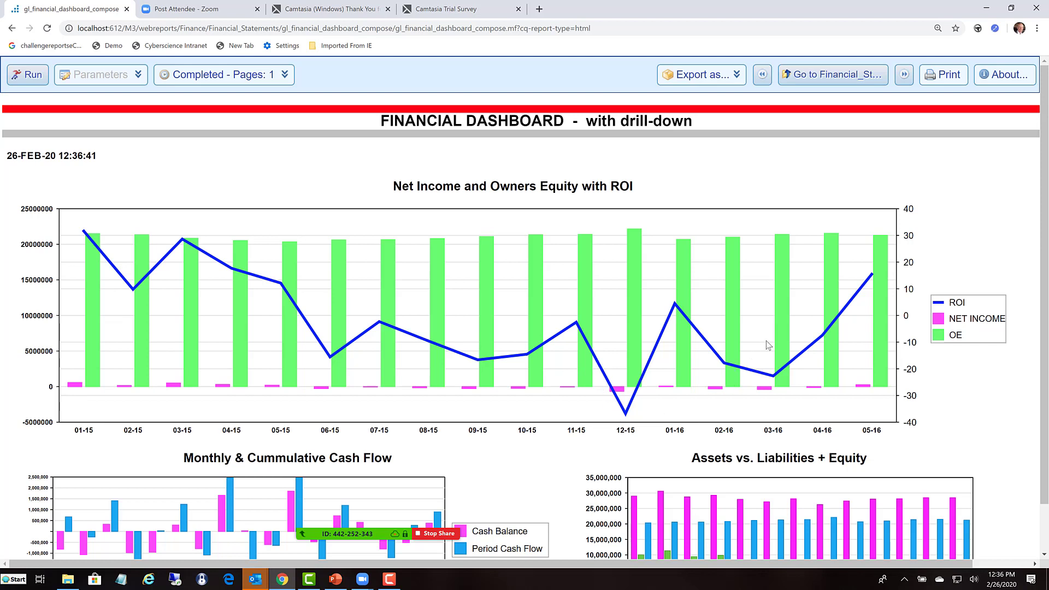
- Drill down from the 05-16 owners equity bar to the income statement, and open its May 16 Repair and Maintenance amount
{"action": "left_click", "coordinate": [880, 324]}
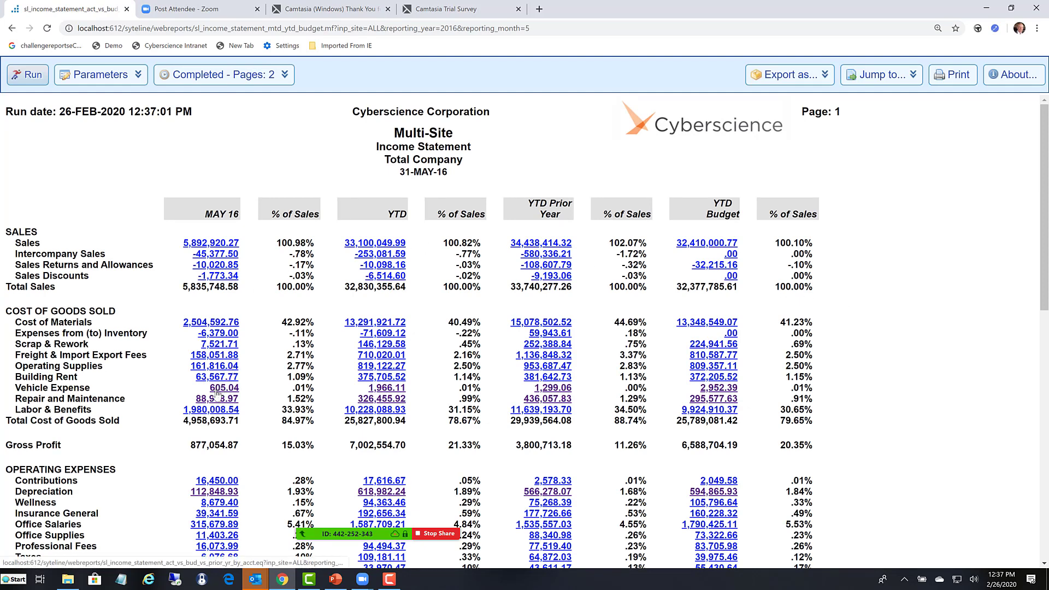
{"action": "scroll", "coordinate": [276, 444], "scroll_direction": "down", "scroll_amount": 1}
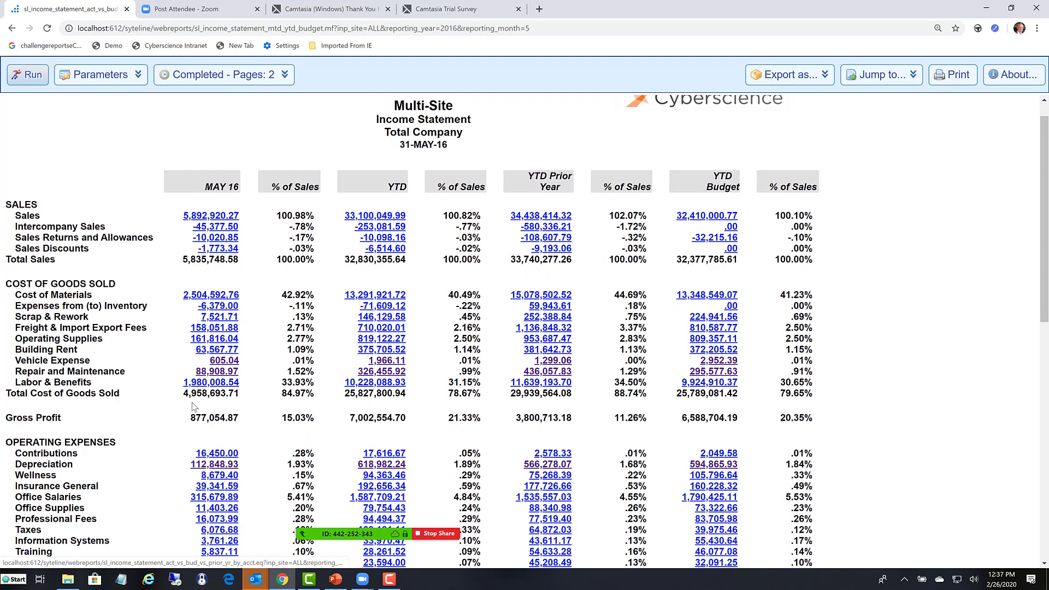
{"action": "left_click", "coordinate": [216, 372]}
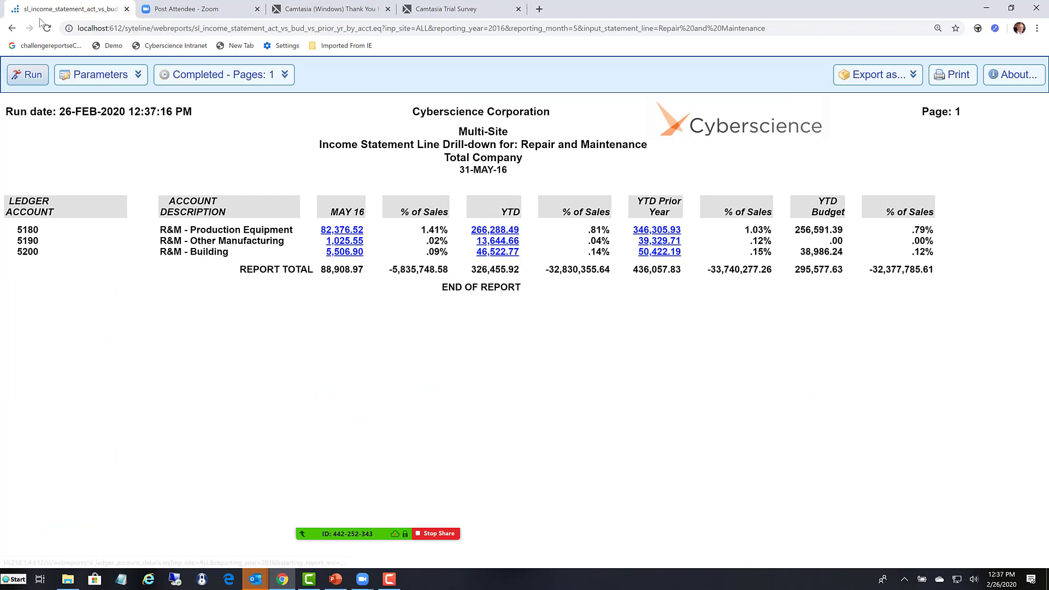
- Go back to the Launchpad home page and open the eCQ - Sales Dashboard from the Sales section
{"action": "left_click", "coordinate": [11, 29]}
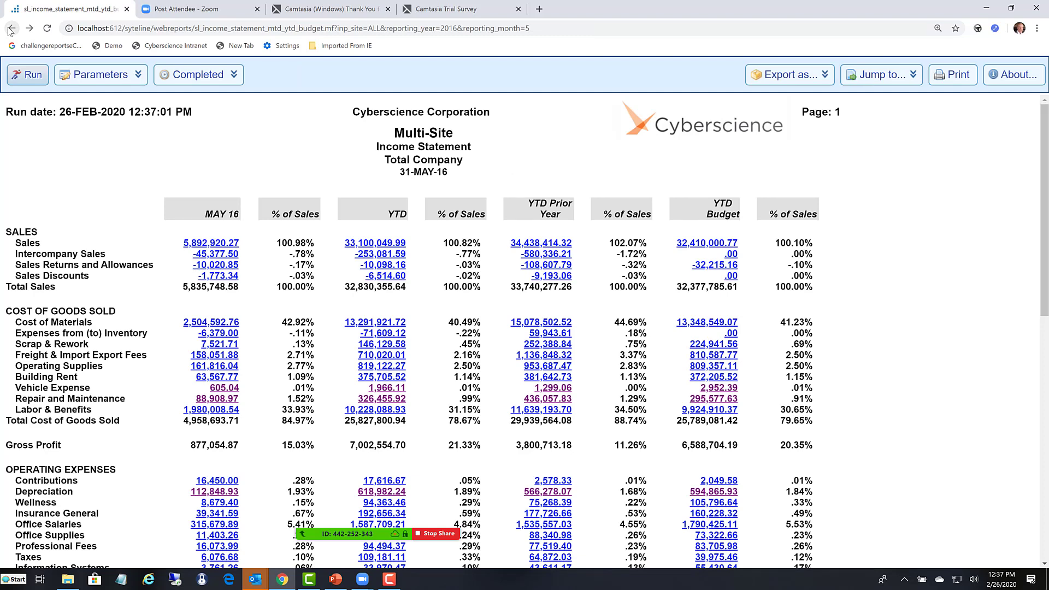
{"action": "left_click", "coordinate": [11, 29]}
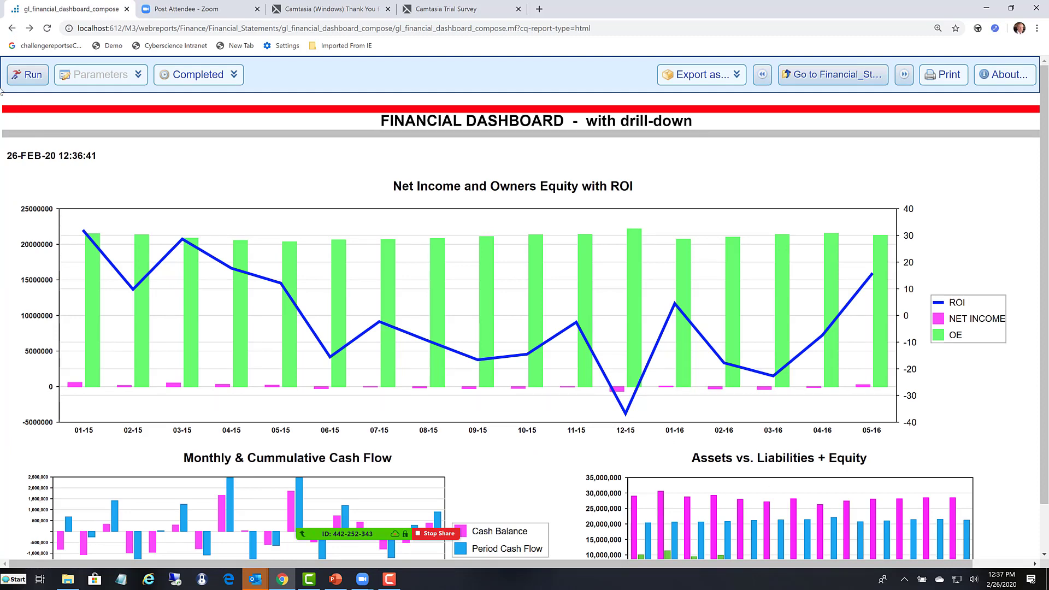
{"action": "left_click", "coordinate": [12, 30]}
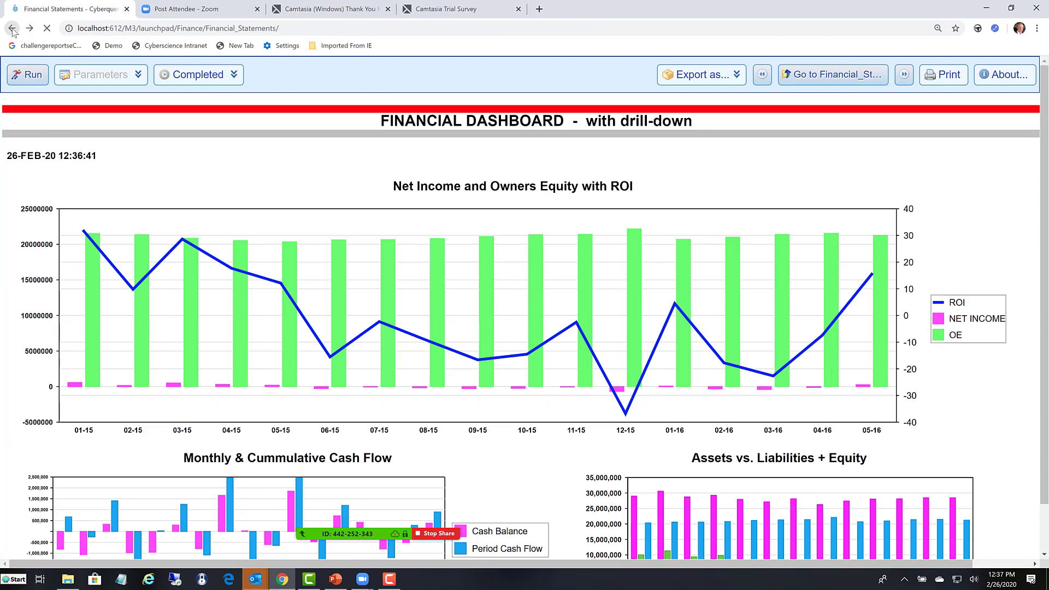
{"action": "left_click", "coordinate": [12, 29]}
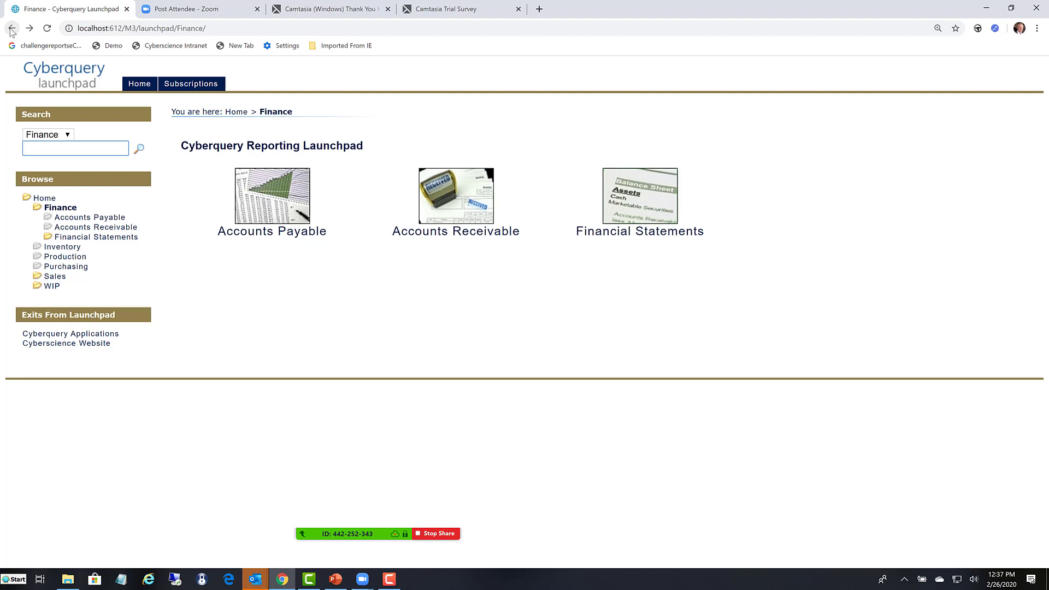
{"action": "left_click", "coordinate": [12, 30]}
{"action": "left_click", "coordinate": [412, 278]}
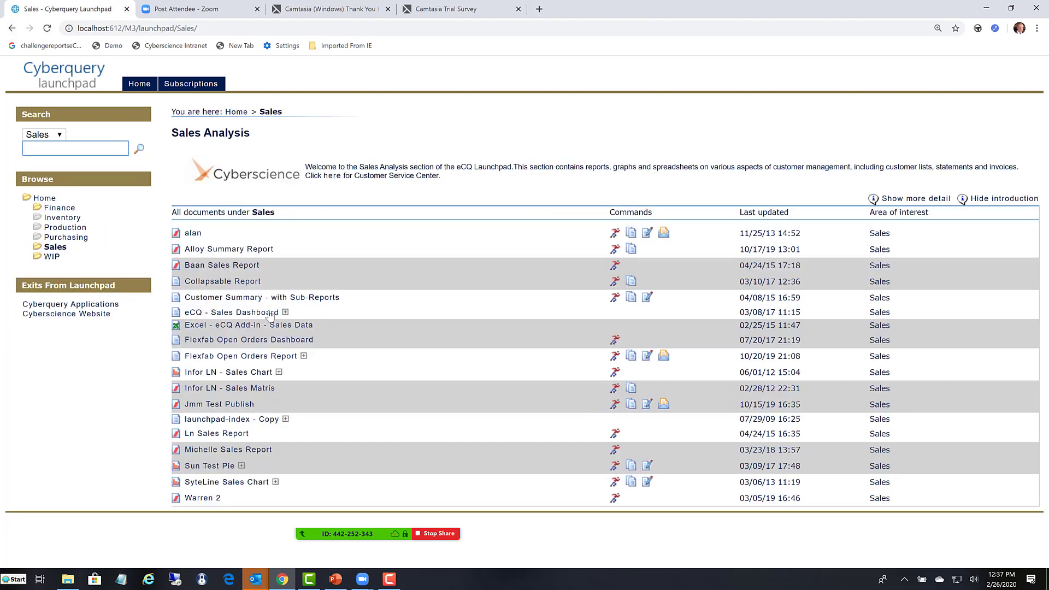
{"action": "left_click", "coordinate": [217, 316]}
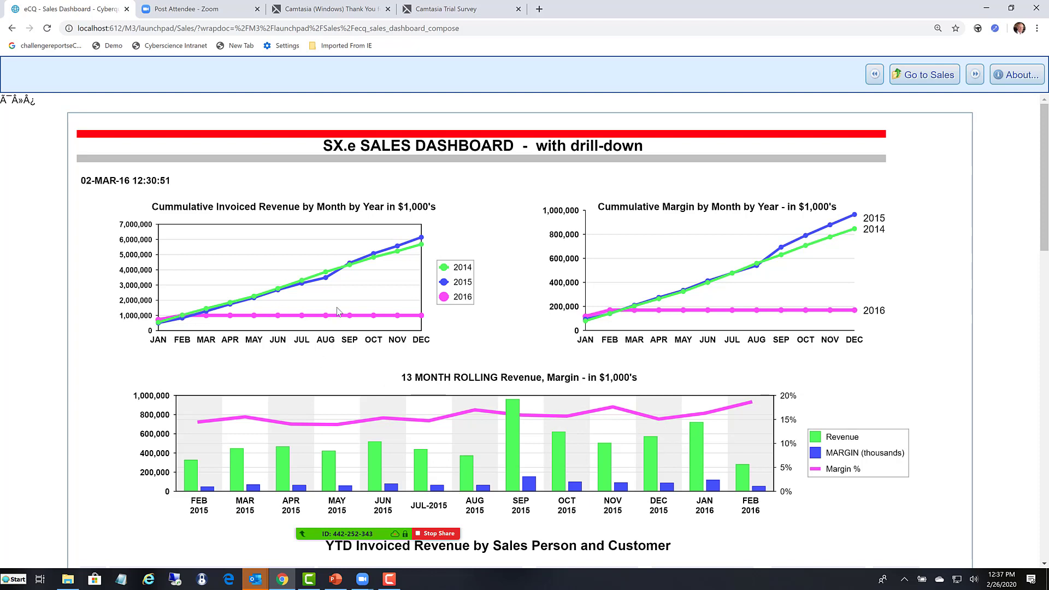
- Drill into the year-to-date details for September 2016 revenue, and open the ALPHA ELECTRIC revenue amount under the fourth listed salesperson
{"action": "left_click", "coordinate": [350, 319]}
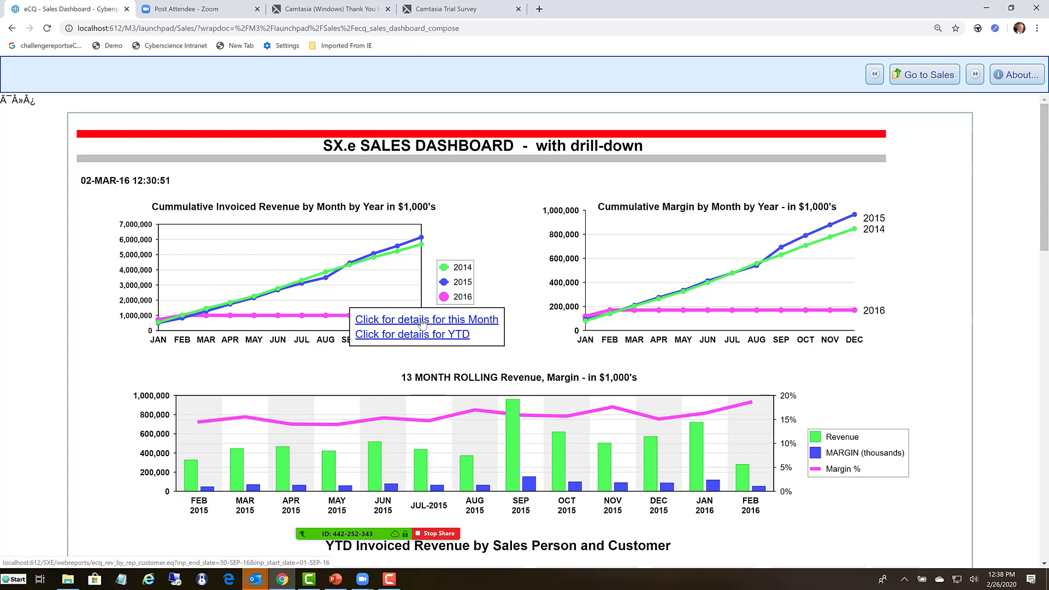
{"action": "left_click", "coordinate": [398, 335]}
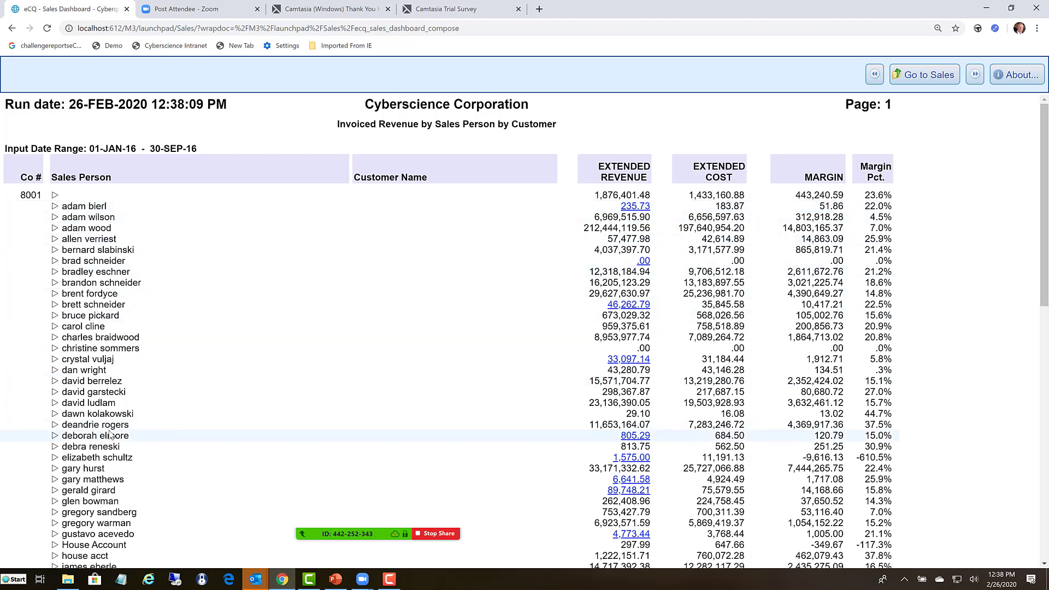
{"action": "left_click", "coordinate": [55, 228]}
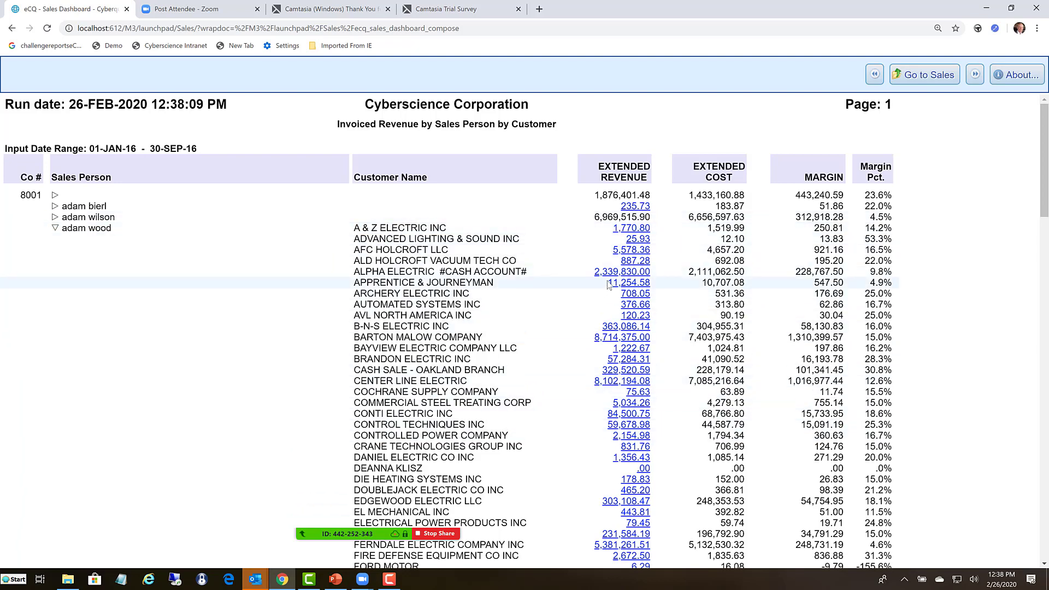
{"action": "left_click", "coordinate": [617, 273]}
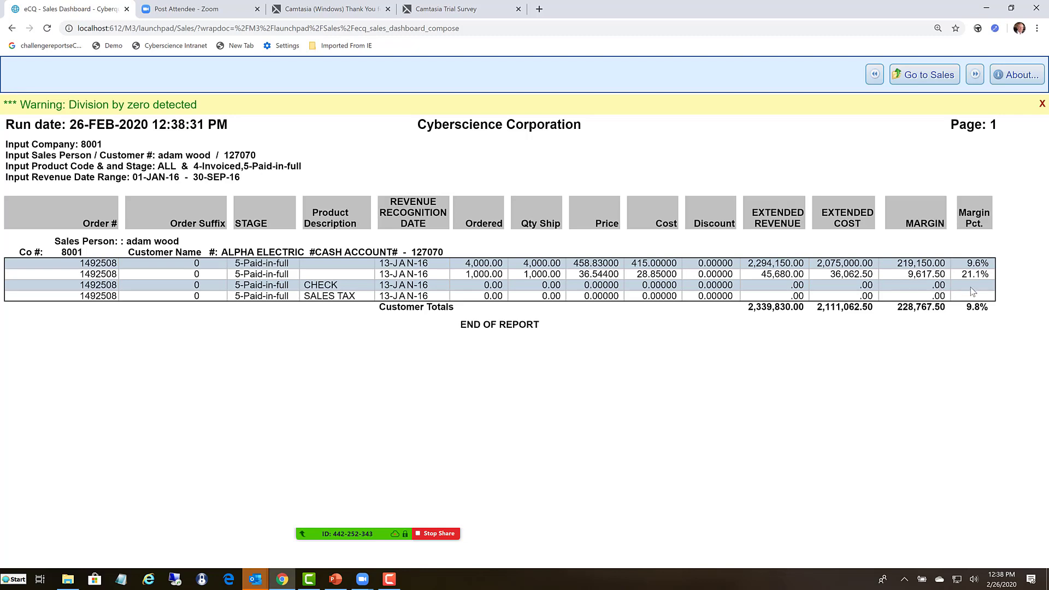
- Return to the invoiced revenue by salesperson report and expand the salesperson row with 43,280.79 extended revenue
{"action": "left_click", "coordinate": [12, 28]}
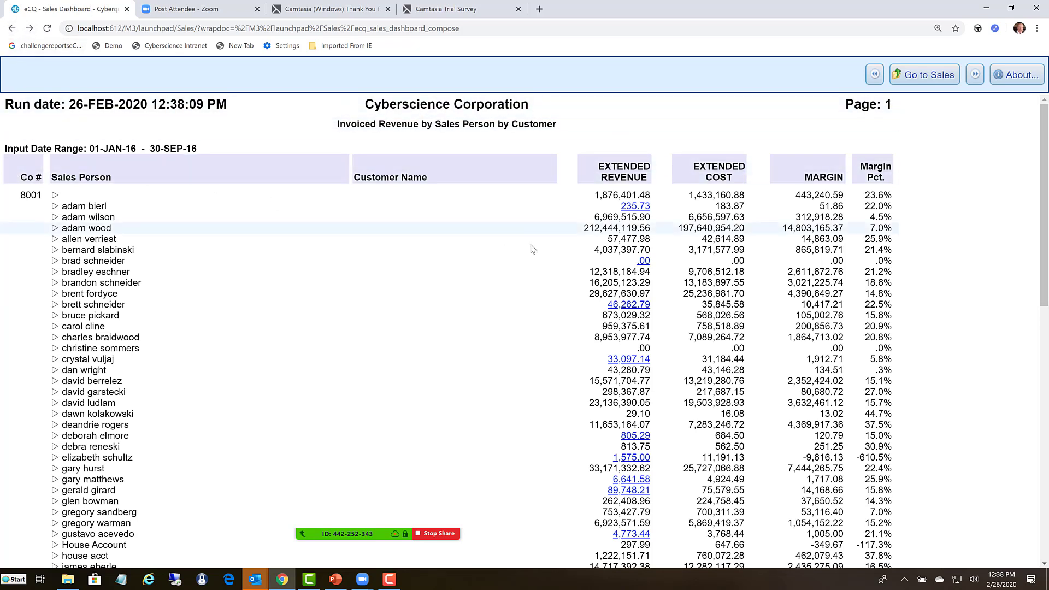
{"action": "right_click", "coordinate": [289, 319]}
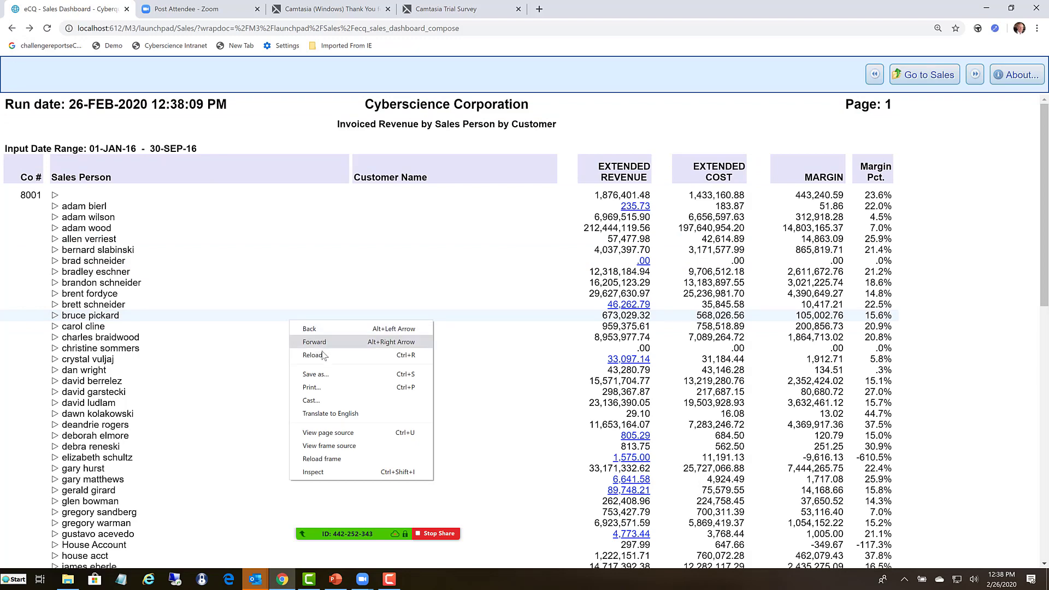
{"action": "left_click", "coordinate": [255, 374]}
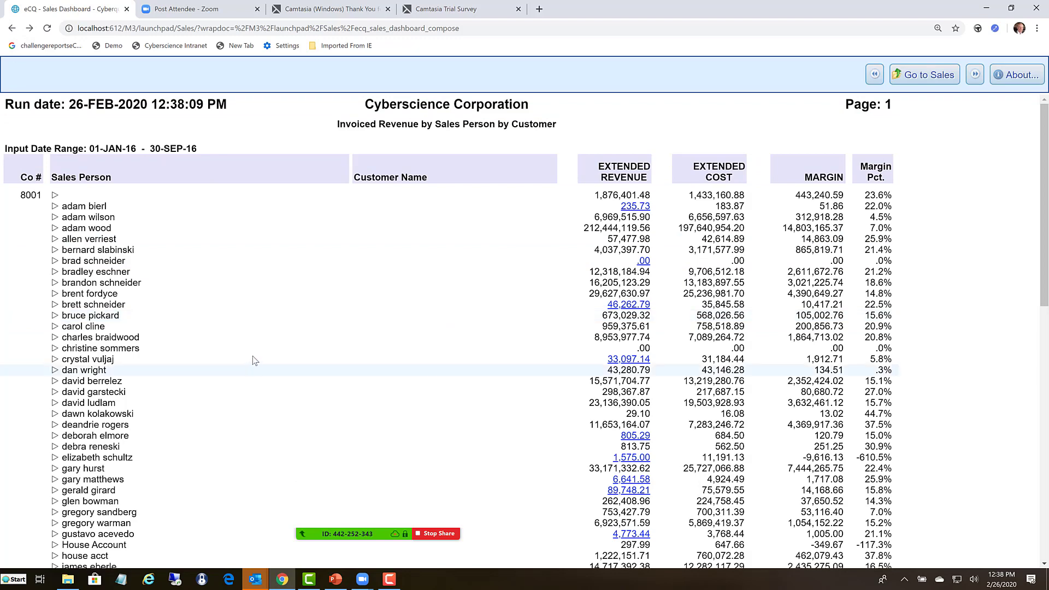
{"action": "left_click", "coordinate": [255, 374]}
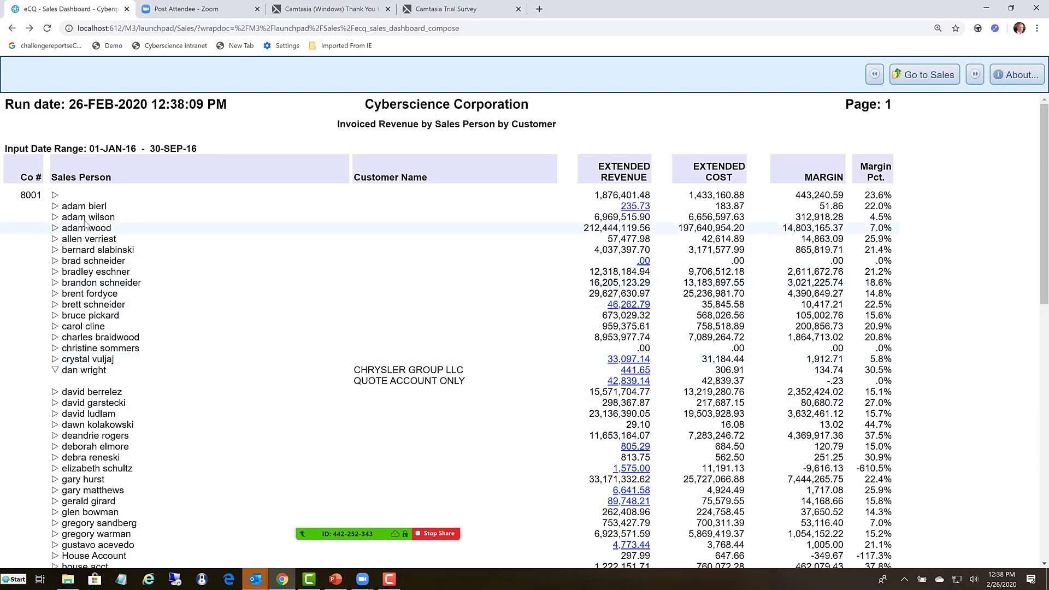
- Return to the Sales document list and open the email subscription form for the first report
{"action": "left_click", "coordinate": [11, 28]}
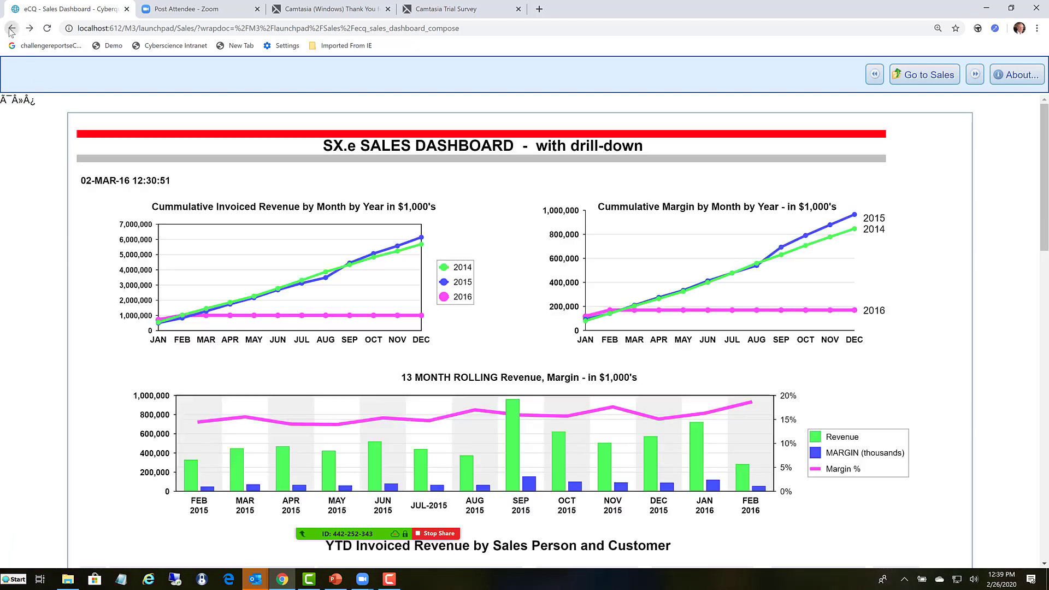
{"action": "left_click", "coordinate": [10, 28]}
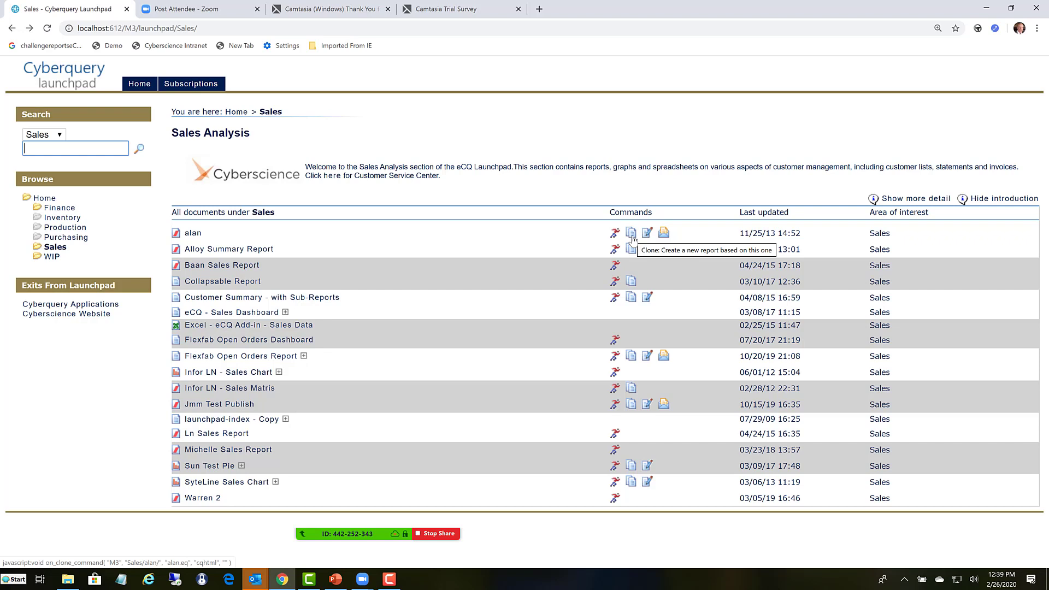
{"action": "left_click", "coordinate": [663, 233]}
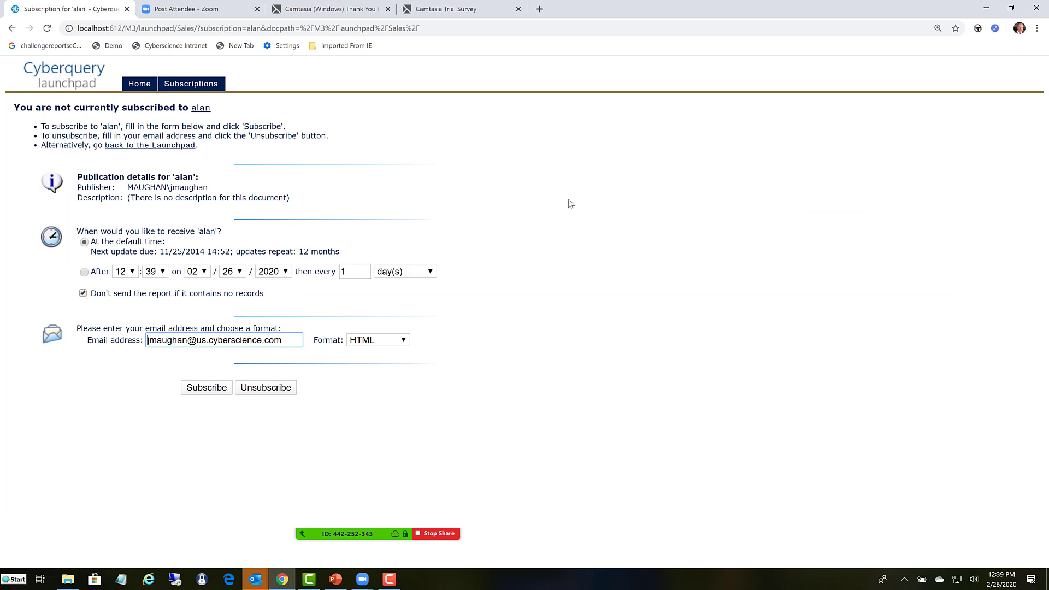
- Set the subscription to a custom schedule after 12:39 on 02/26/2020, repeating every 1 day, with Excel as the format
{"action": "left_click", "coordinate": [84, 272]}
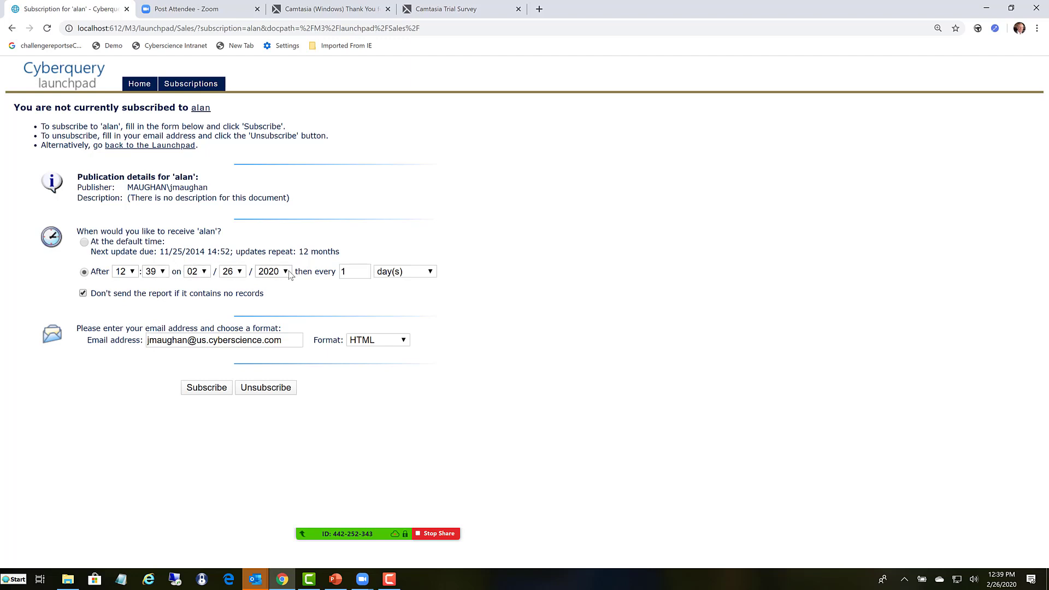
{"action": "left_click", "coordinate": [431, 273]}
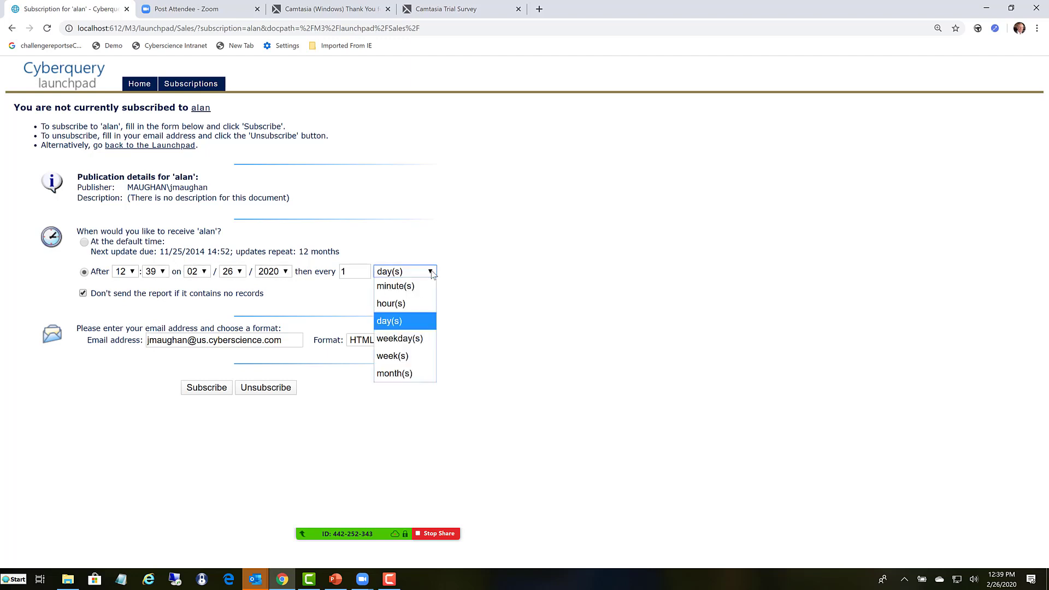
{"action": "left_click", "coordinate": [389, 322]}
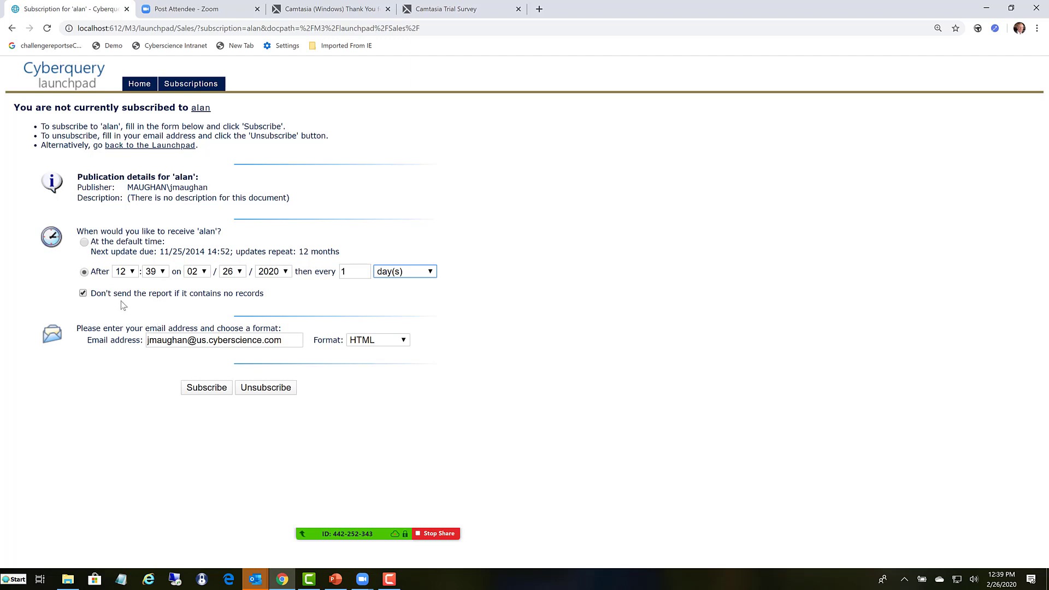
{"action": "left_click", "coordinate": [83, 293]}
{"action": "left_click", "coordinate": [404, 342]}
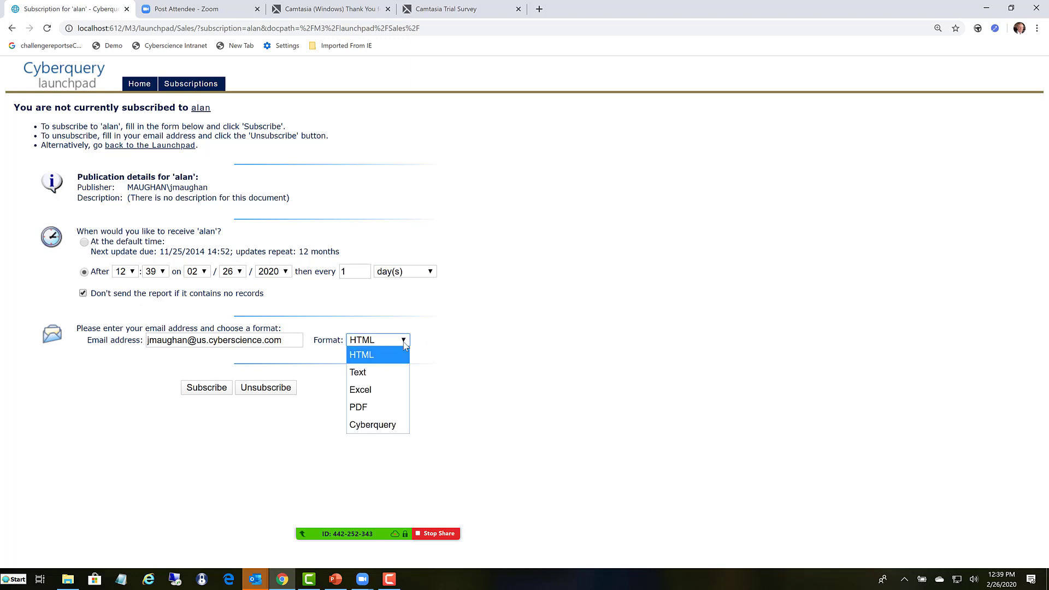
{"action": "left_click", "coordinate": [365, 391]}
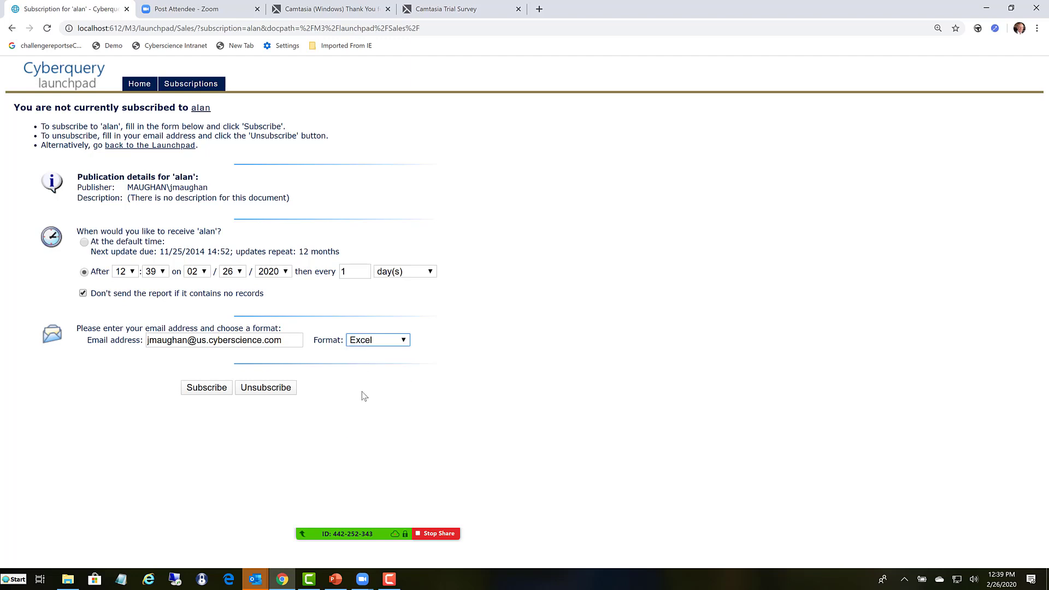
{"action": "left_click", "coordinate": [199, 339]}
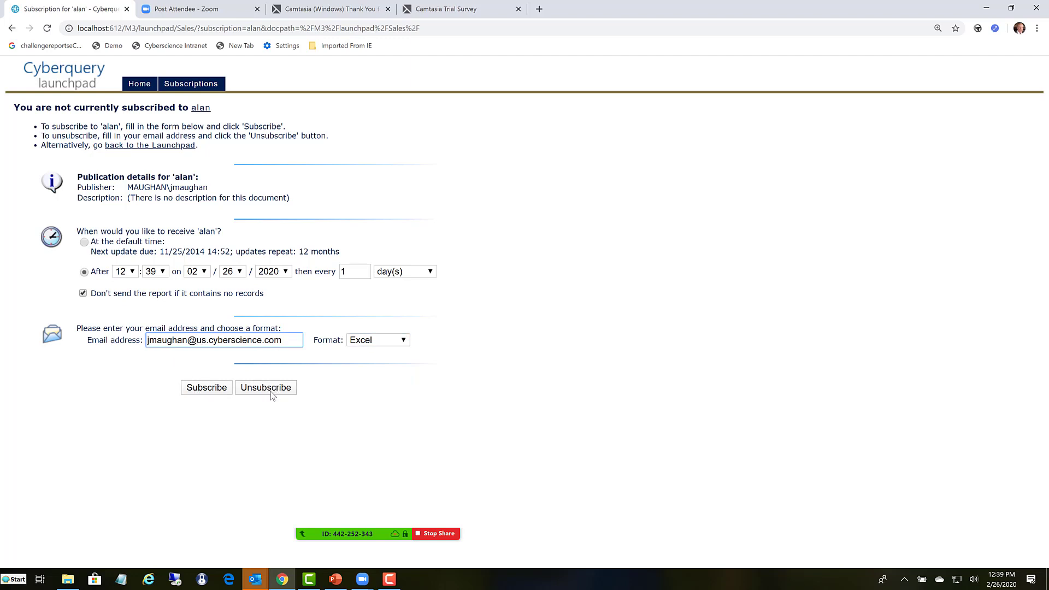
- Leave the subscription form, return to the Infor applications page and launch Cyberquery for M3
{"action": "left_click", "coordinate": [12, 29]}
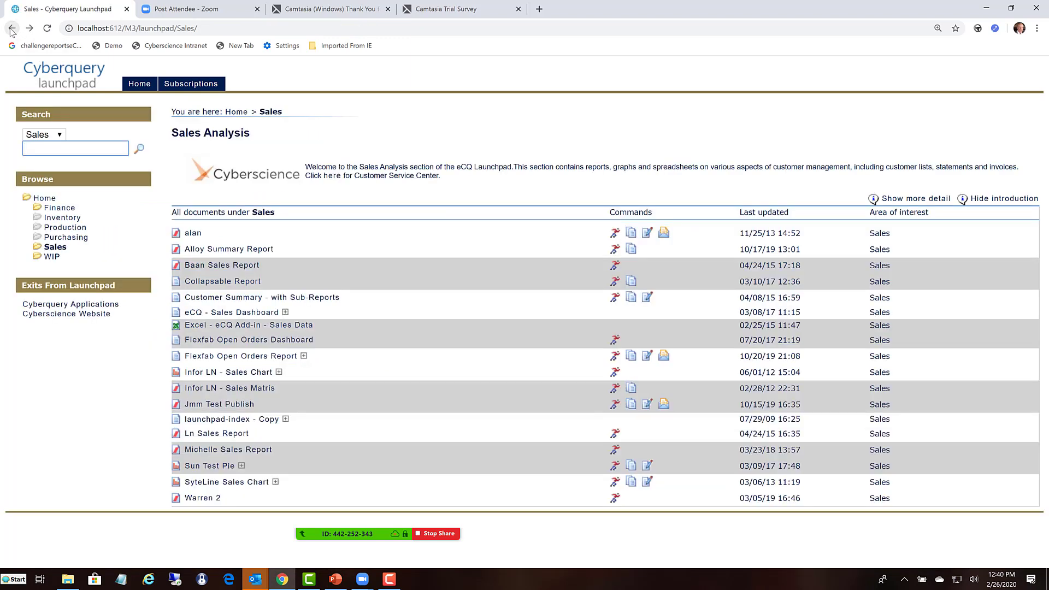
{"action": "left_click", "coordinate": [11, 29]}
{"action": "left_click", "coordinate": [11, 28]}
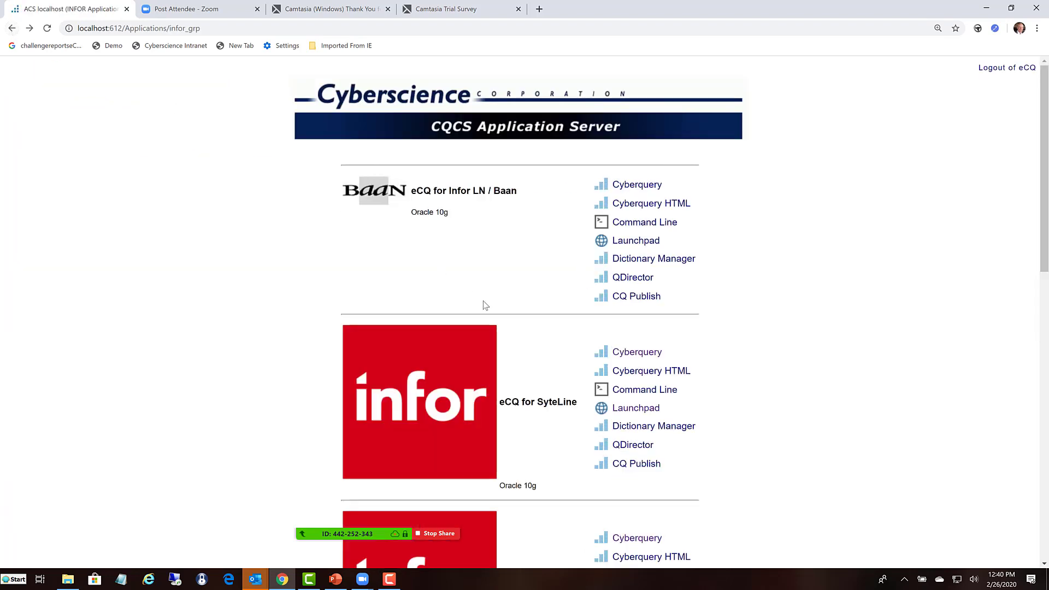
{"action": "scroll", "coordinate": [642, 397], "scroll_direction": "down", "scroll_amount": 2}
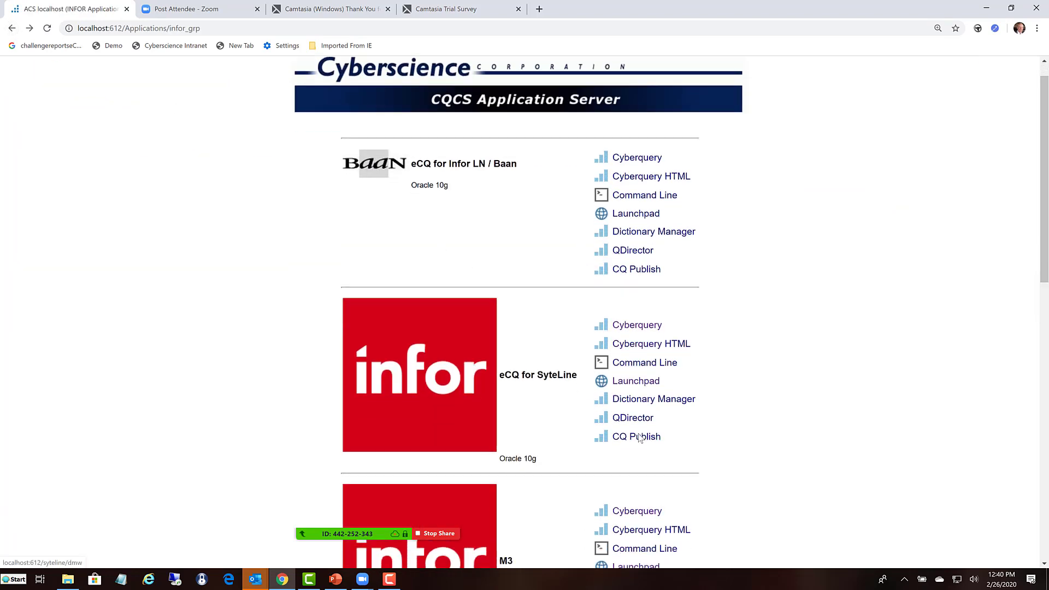
{"action": "left_click", "coordinate": [636, 429]}
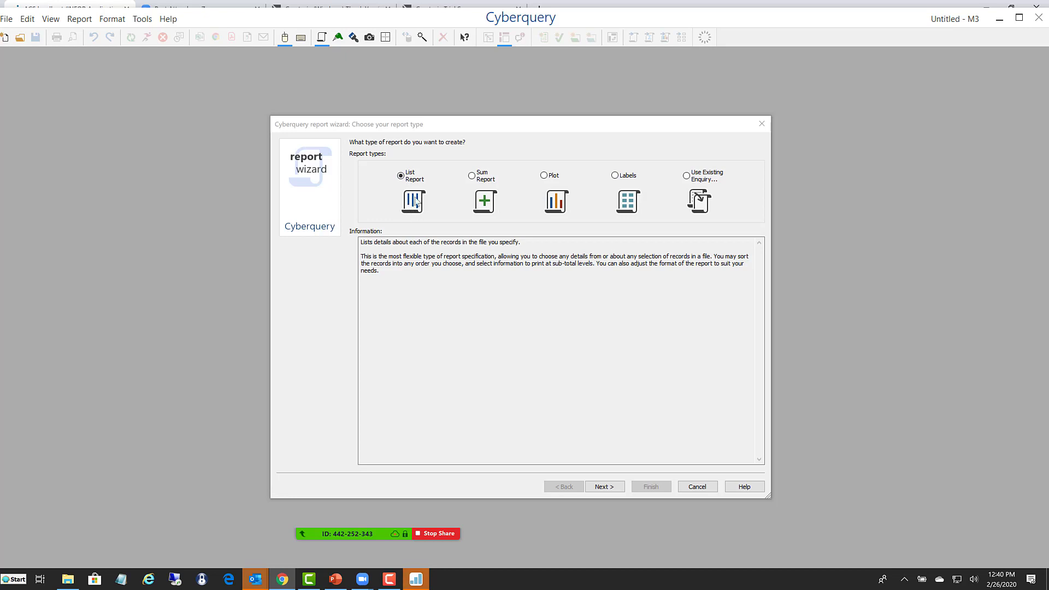
- Examine the descriptions of the Sum Report, Plot, Labels and Use Existing Enquiry report types
{"action": "left_click", "coordinate": [472, 178]}
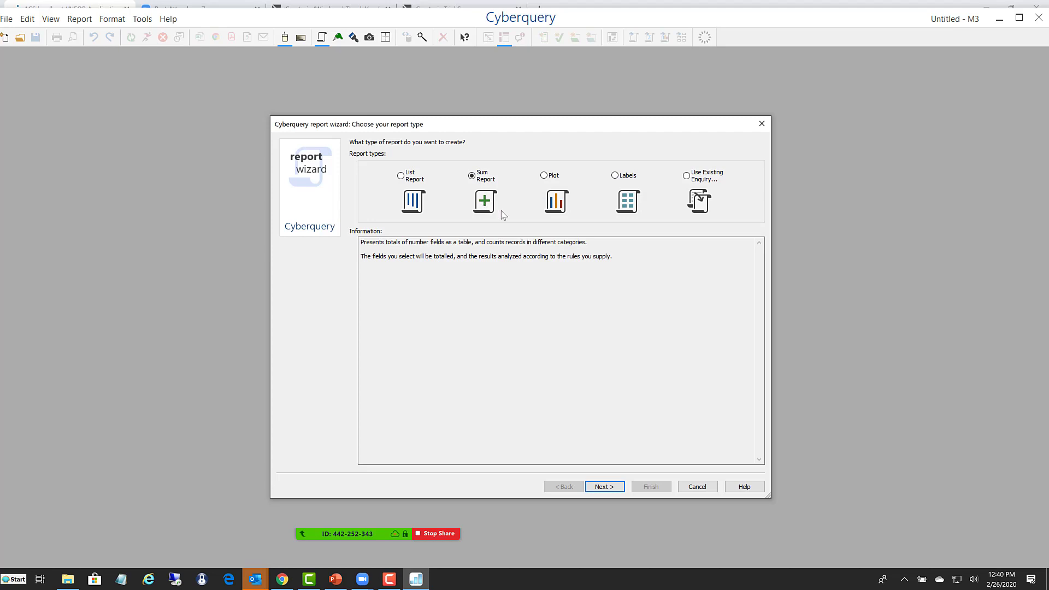
{"action": "left_click", "coordinate": [543, 176]}
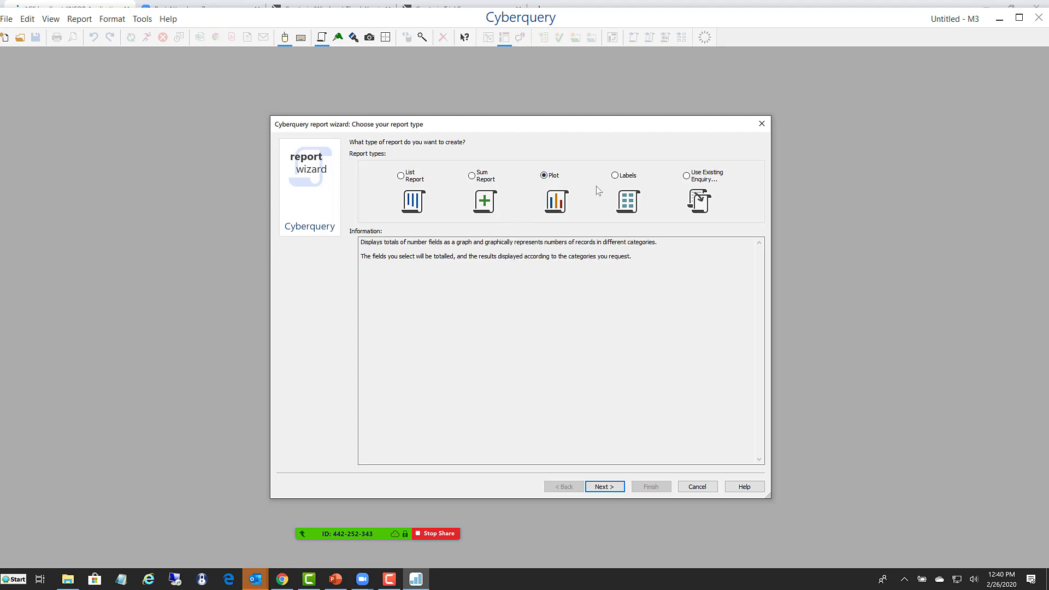
{"action": "left_click", "coordinate": [615, 176]}
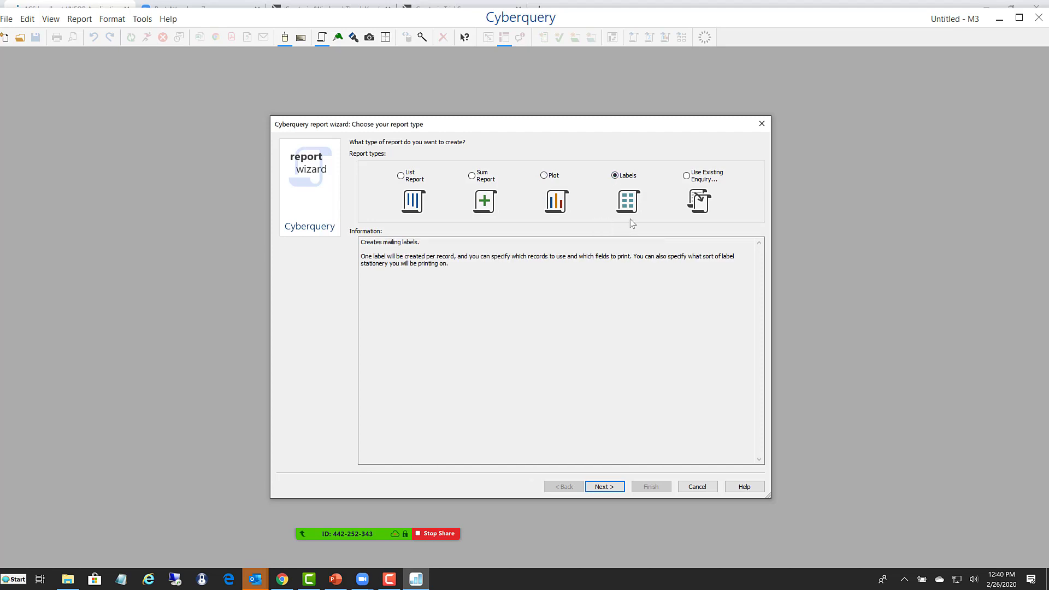
{"action": "left_click", "coordinate": [703, 182]}
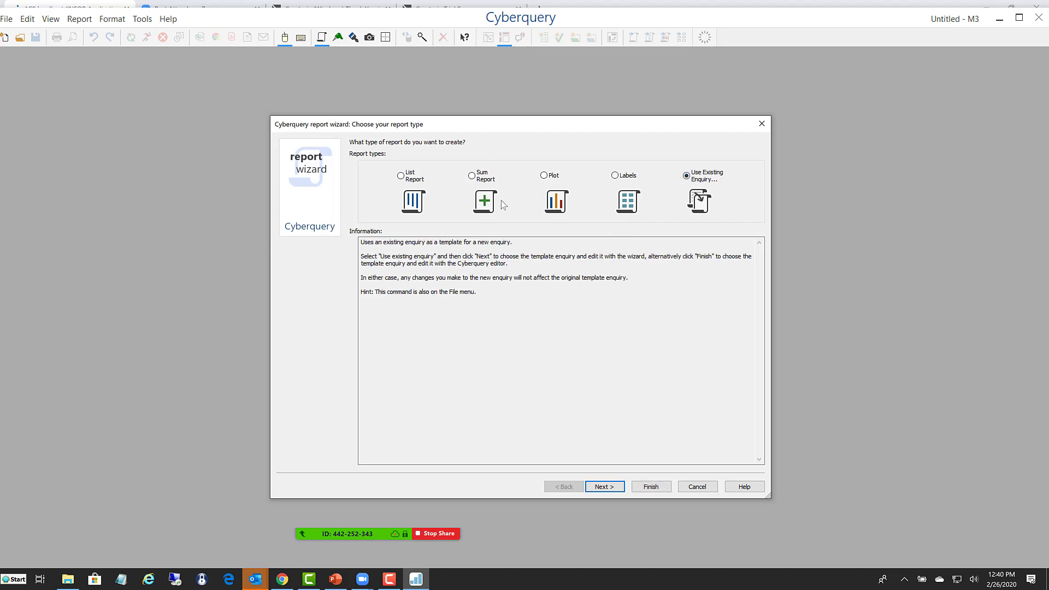
- Choose List Report as the report type and continue to the domain file choice
{"action": "left_click", "coordinate": [403, 177]}
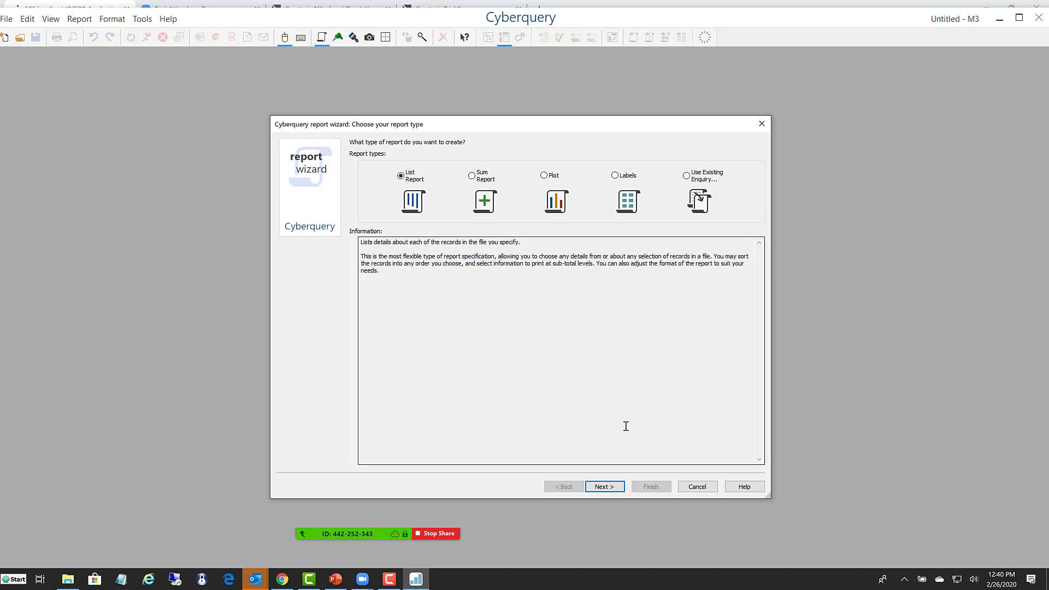
{"action": "left_click", "coordinate": [600, 486]}
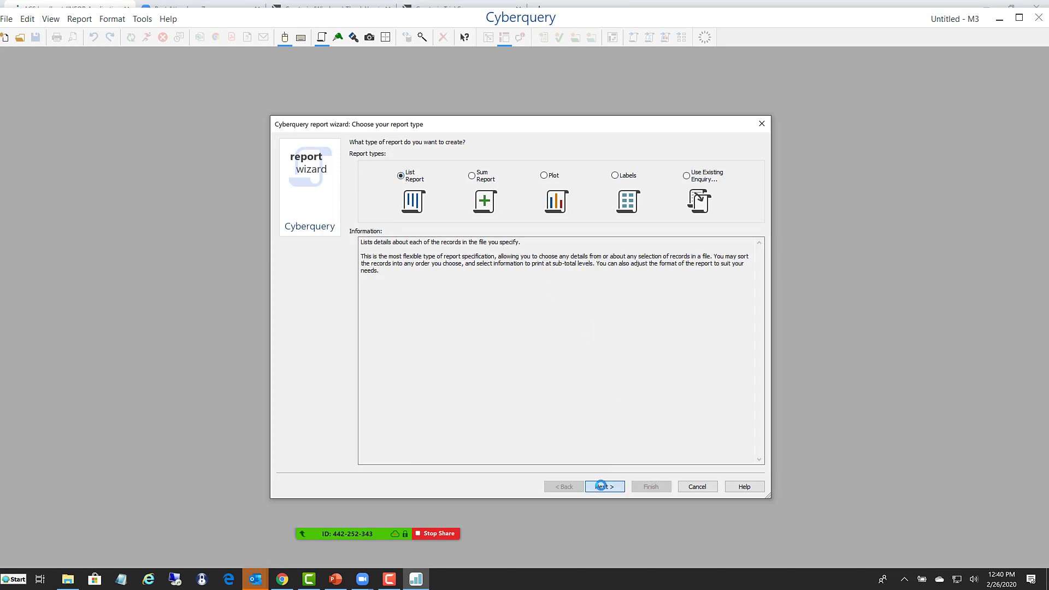
{"action": "left_click", "coordinate": [602, 487]}
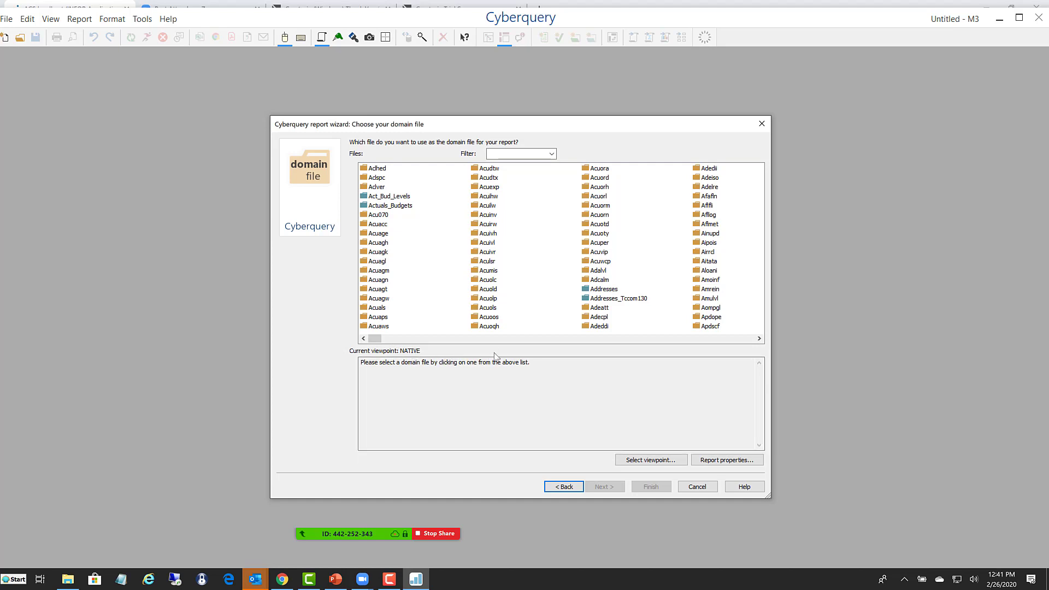
- Filter the domain files by gle, examine the details of the Fgledg file, and clear the filter
{"action": "left_click", "coordinate": [505, 154]}
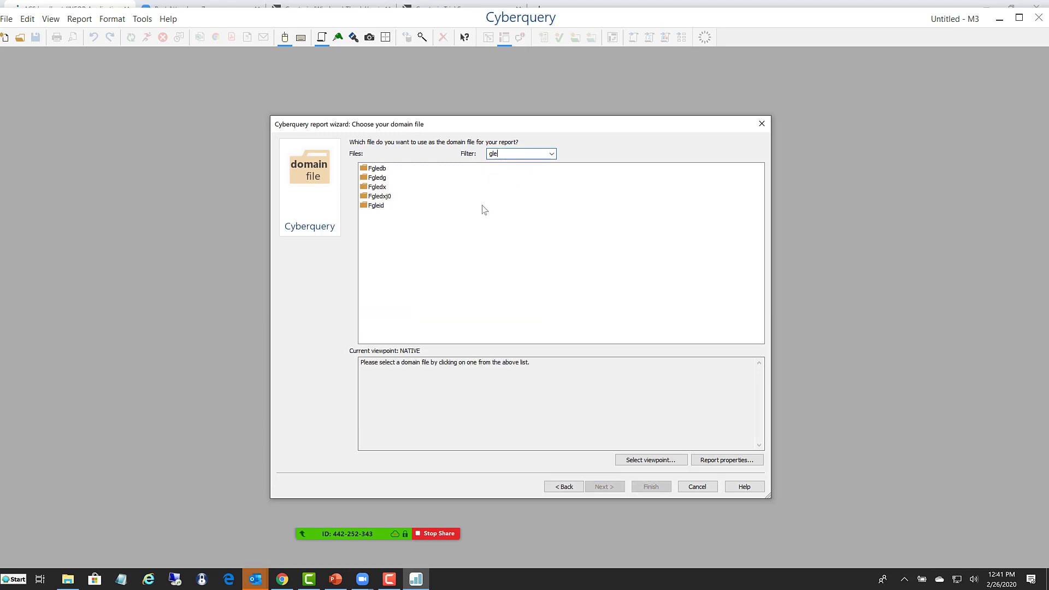
{"action": "left_click", "coordinate": [376, 181]}
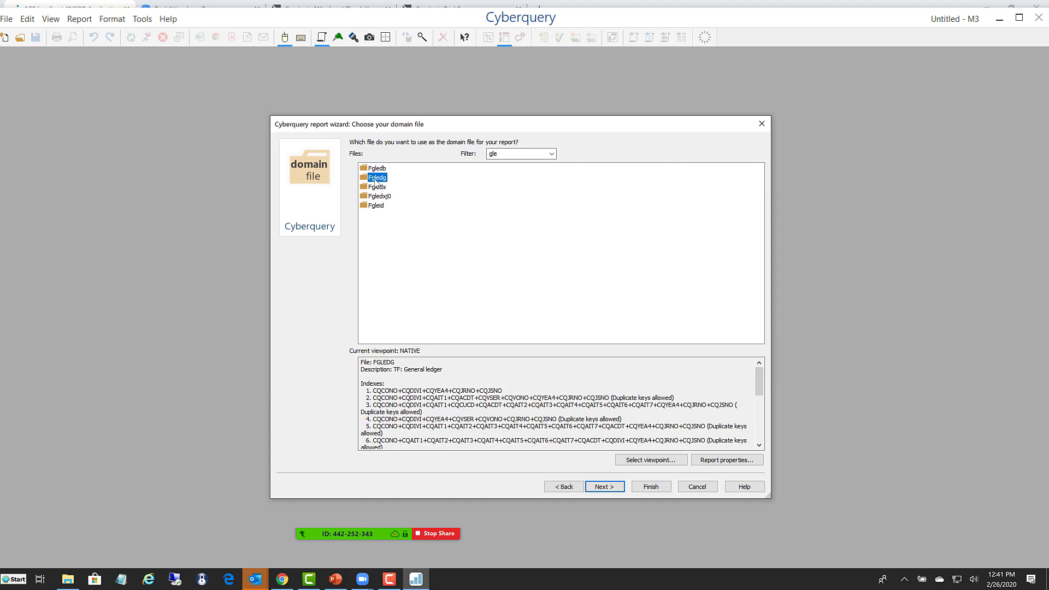
{"action": "left_click", "coordinate": [501, 154]}
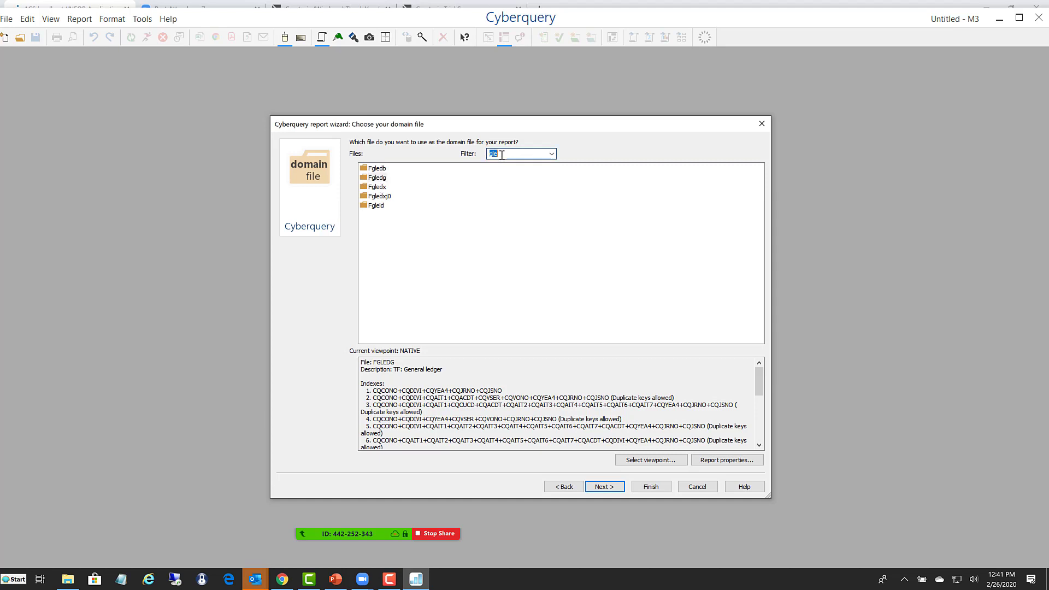
{"action": "key", "text": "BackSpace"}
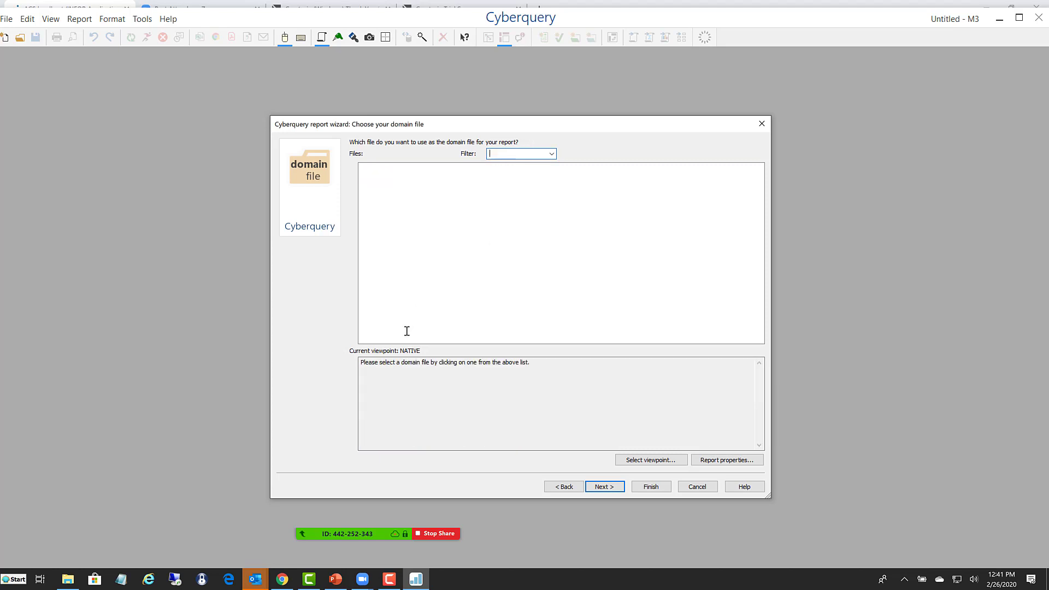
- Change the report's viewpoint to All_Tables
{"action": "left_click", "coordinate": [646, 458]}
{"action": "left_click", "coordinate": [443, 295]}
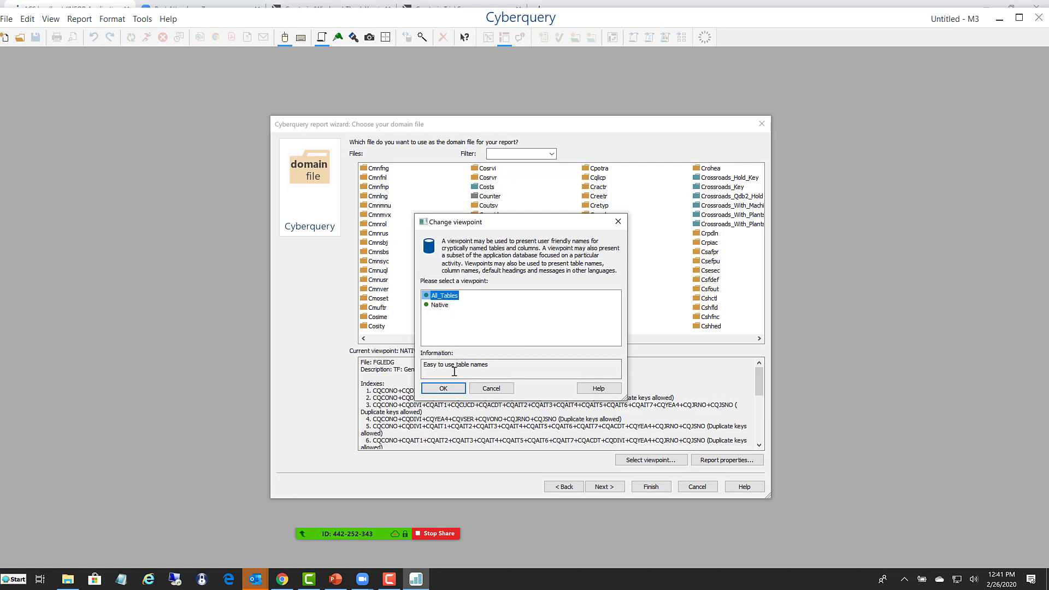
{"action": "left_click", "coordinate": [442, 388]}
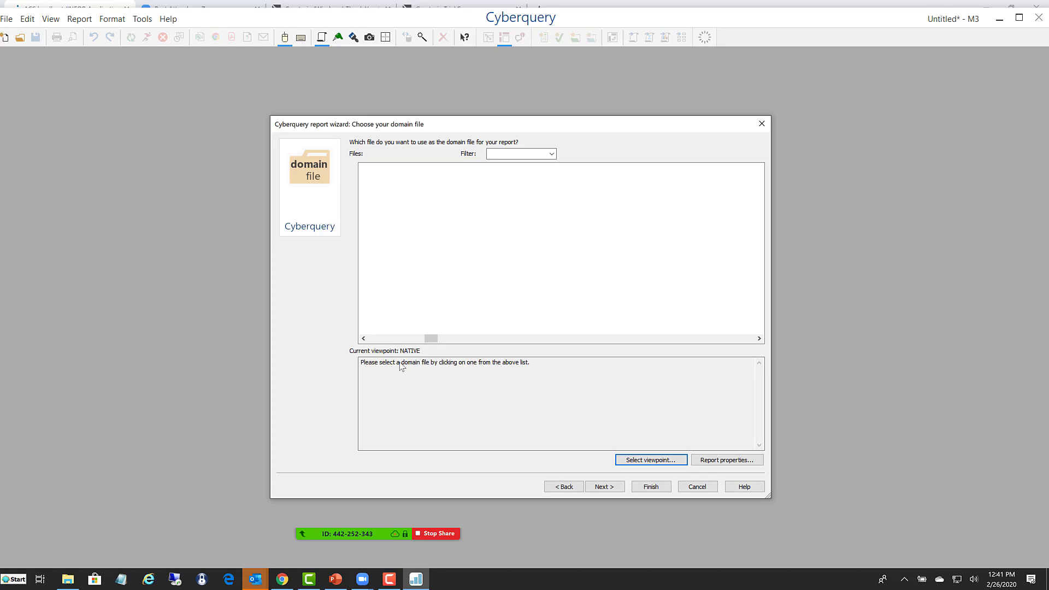
- Filter the domain files by general_l and examine the details of General_Ledger and General_Ledger_Fgledg, including the latter's native name
{"action": "left_click", "coordinate": [503, 154]}
{"action": "type", "text": "gen"}
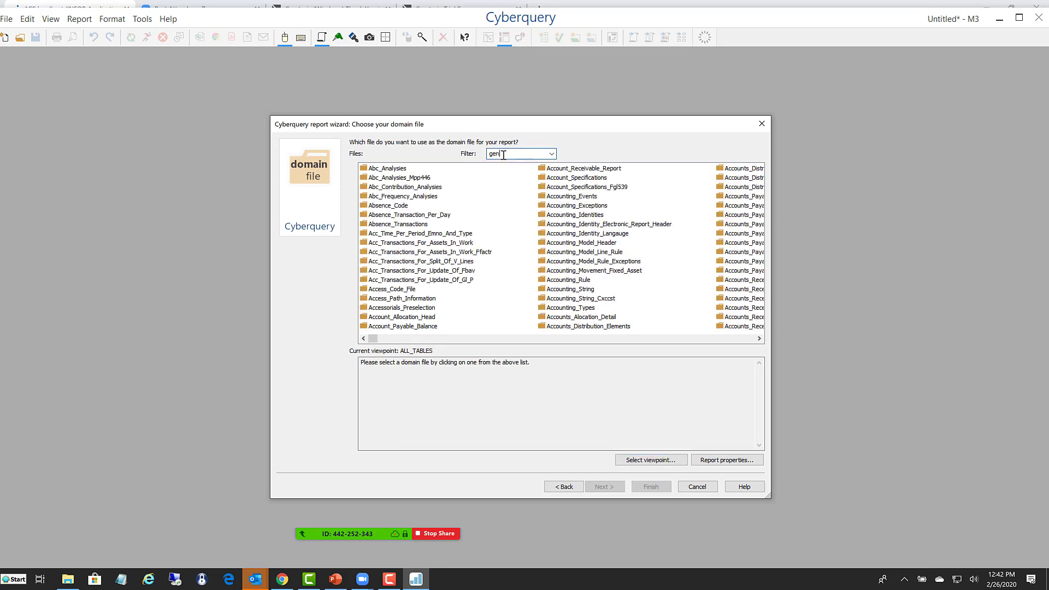
{"action": "type", "text": "eral_l"}
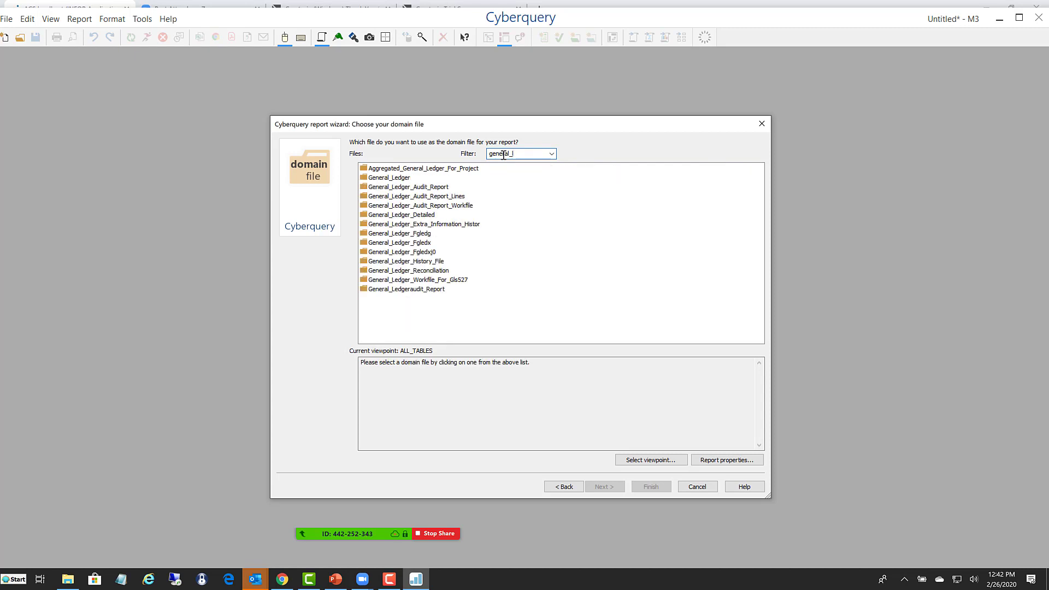
{"action": "left_click", "coordinate": [403, 180]}
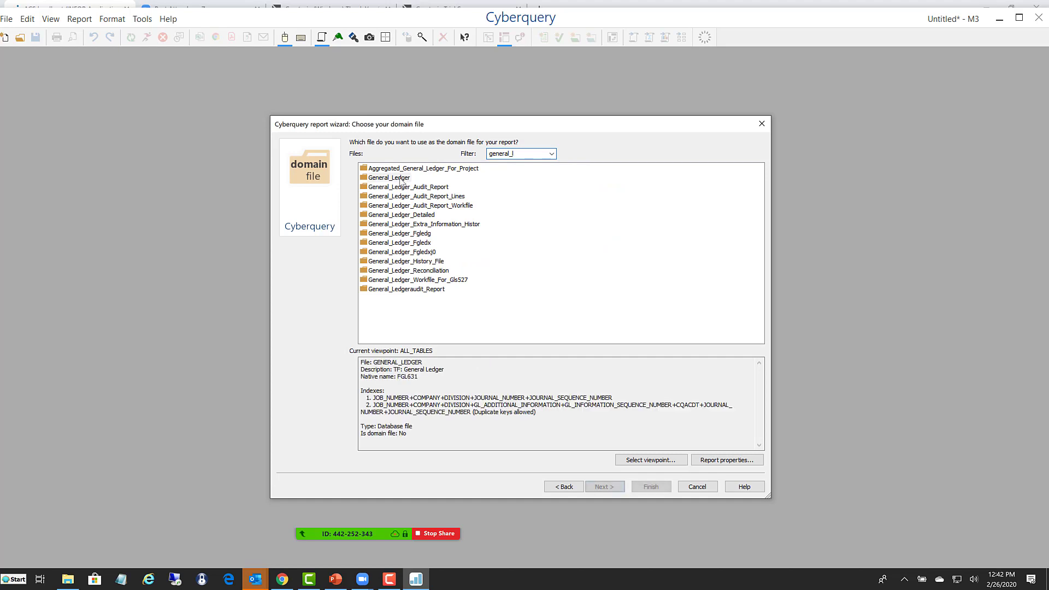
{"action": "left_click", "coordinate": [391, 234]}
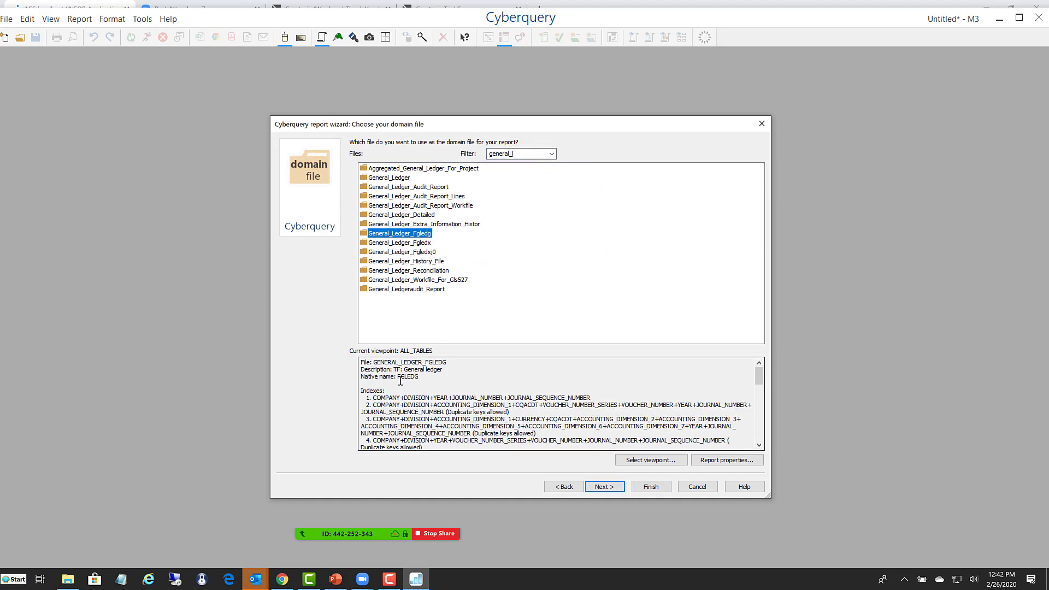
{"action": "left_click_drag", "start_coordinate": [398, 376], "coordinate": [417, 376]}
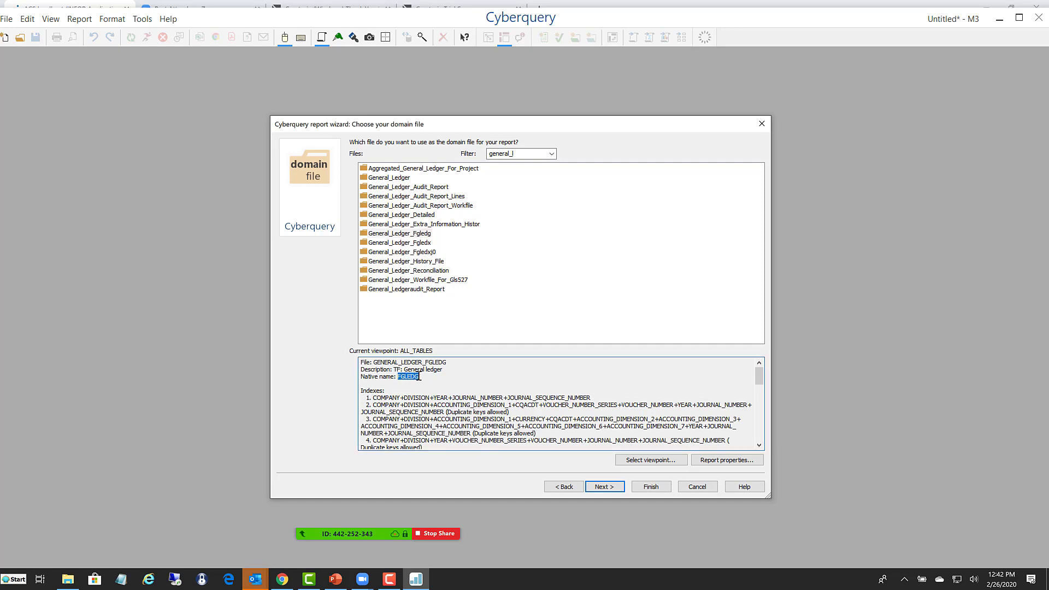
- Filter the domain files by item_ma and use Item_Master_Mitmas as the report's domain file
{"action": "double_click", "coordinate": [521, 155]}
{"action": "type", "text": "item_ma"}
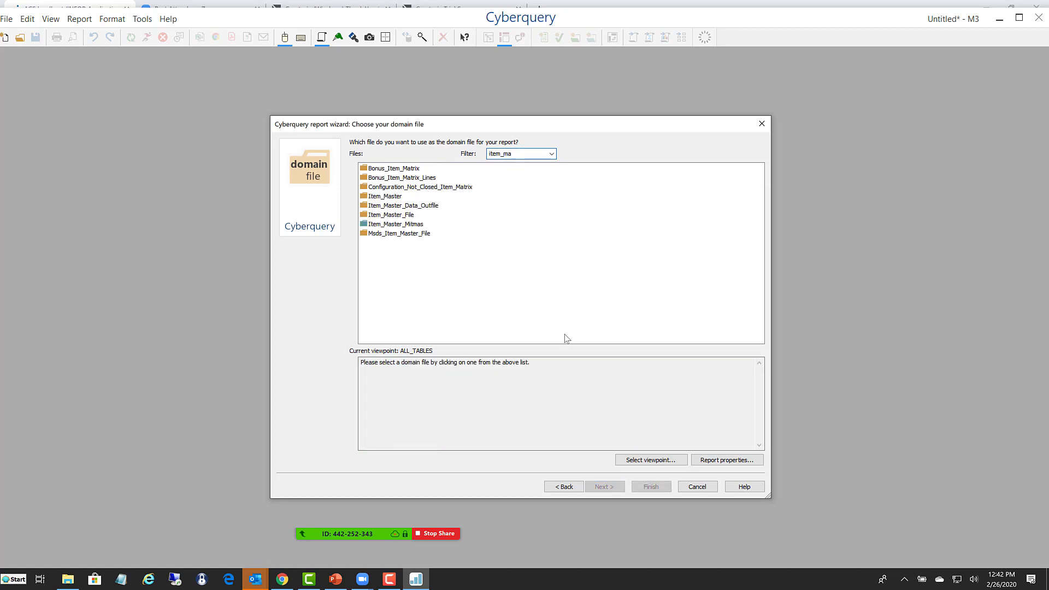
{"action": "left_click", "coordinate": [389, 224]}
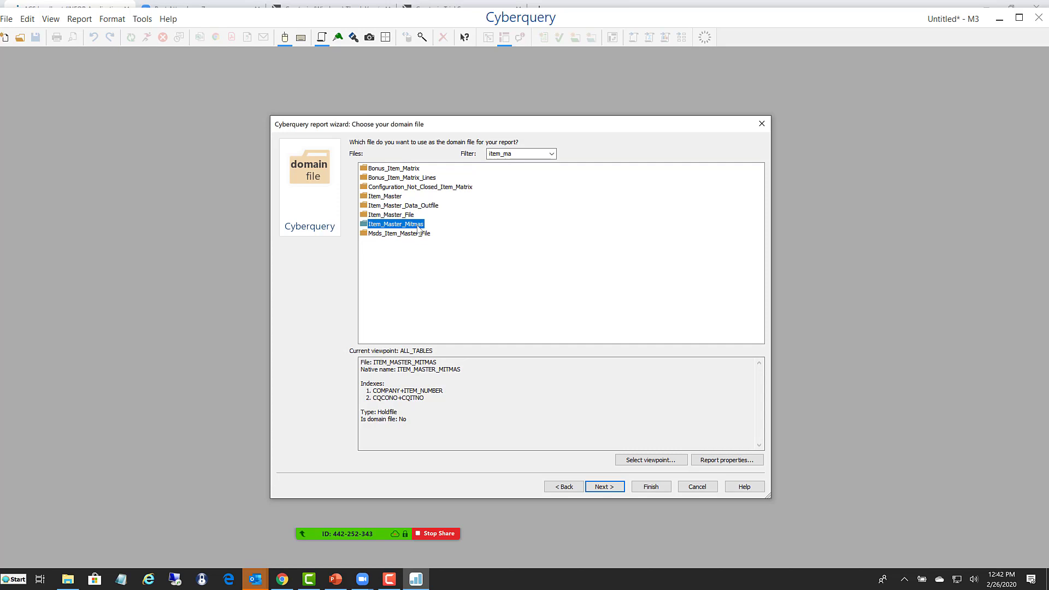
{"action": "double_click", "coordinate": [385, 225]}
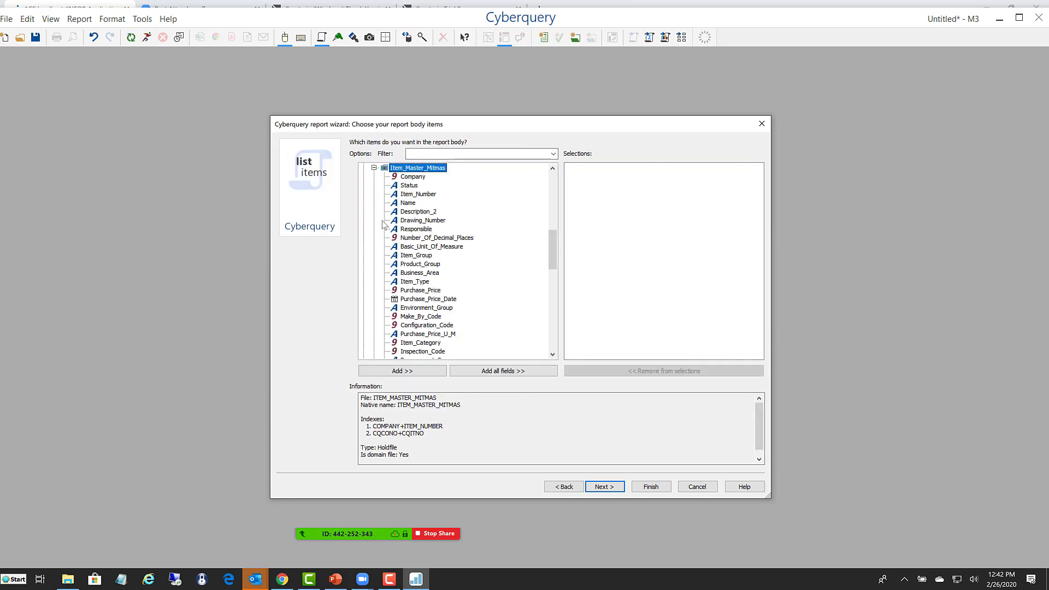
- Examine the field information for Status, Item_Number and Name in Item_Master_Mitmas
{"action": "left_click", "coordinate": [410, 188]}
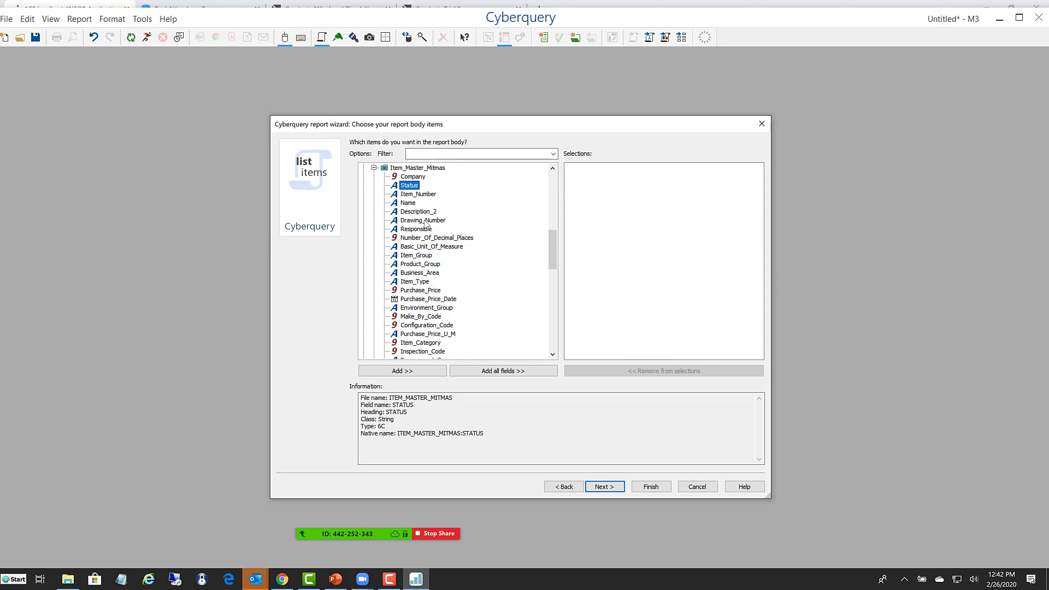
{"action": "left_click", "coordinate": [415, 195]}
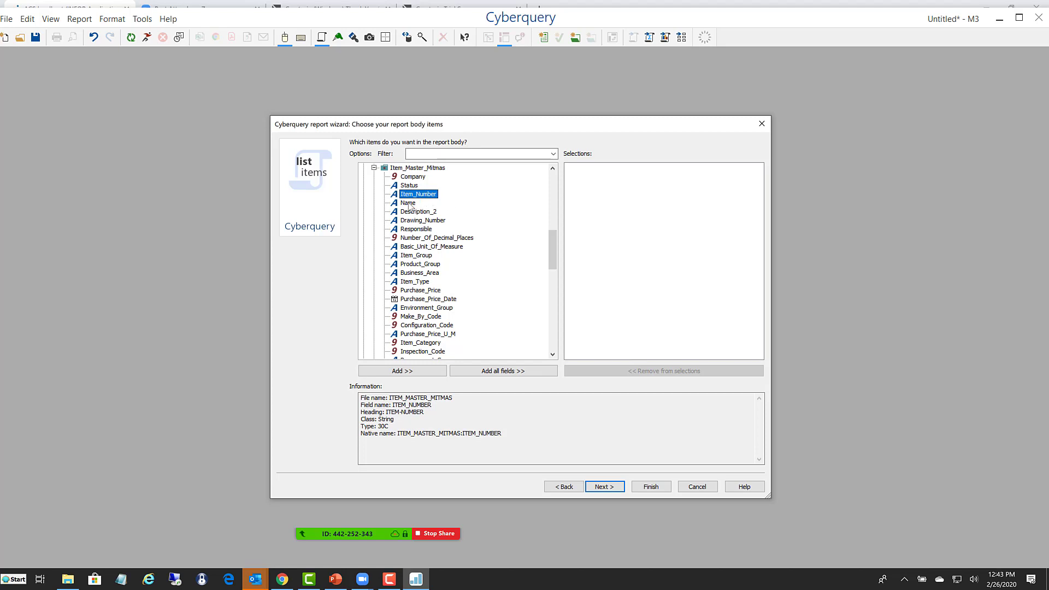
{"action": "left_click", "coordinate": [407, 204]}
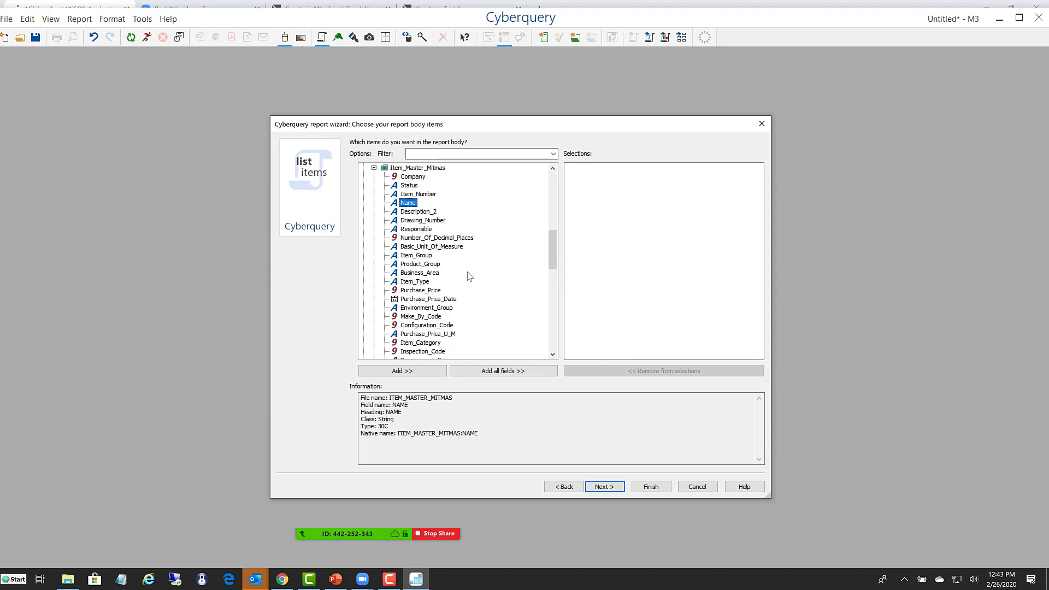
- Add Item_Number, Name, Basic_Unit_Of_Measure, Item_Group, Product_Group and Purchase_Price from Item_Master_Mitmas to the report body
{"action": "left_click_drag", "start_coordinate": [421, 195], "coordinate": [611, 195]}
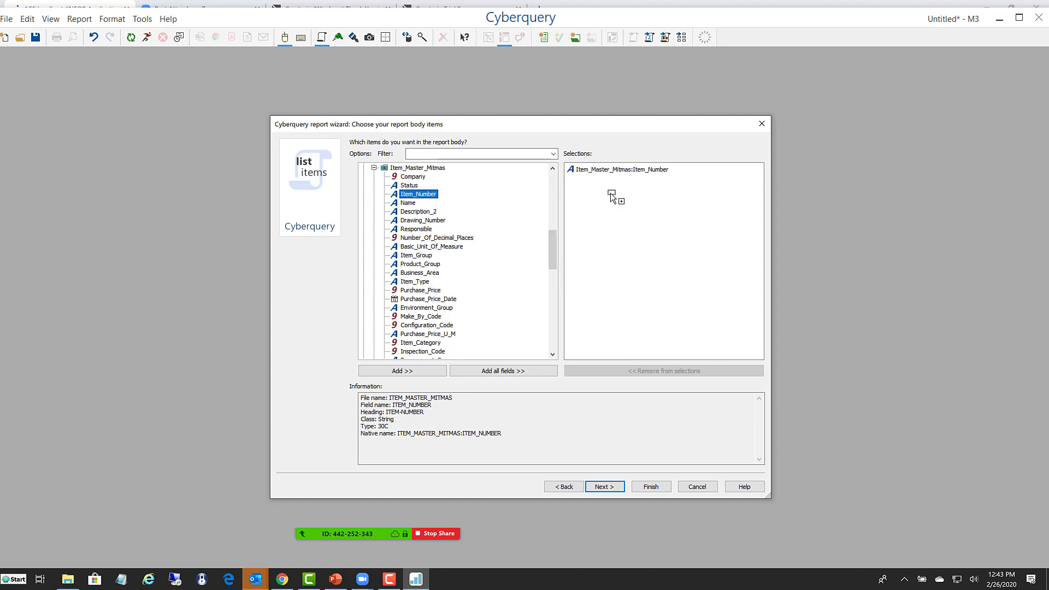
{"action": "double_click", "coordinate": [410, 203]}
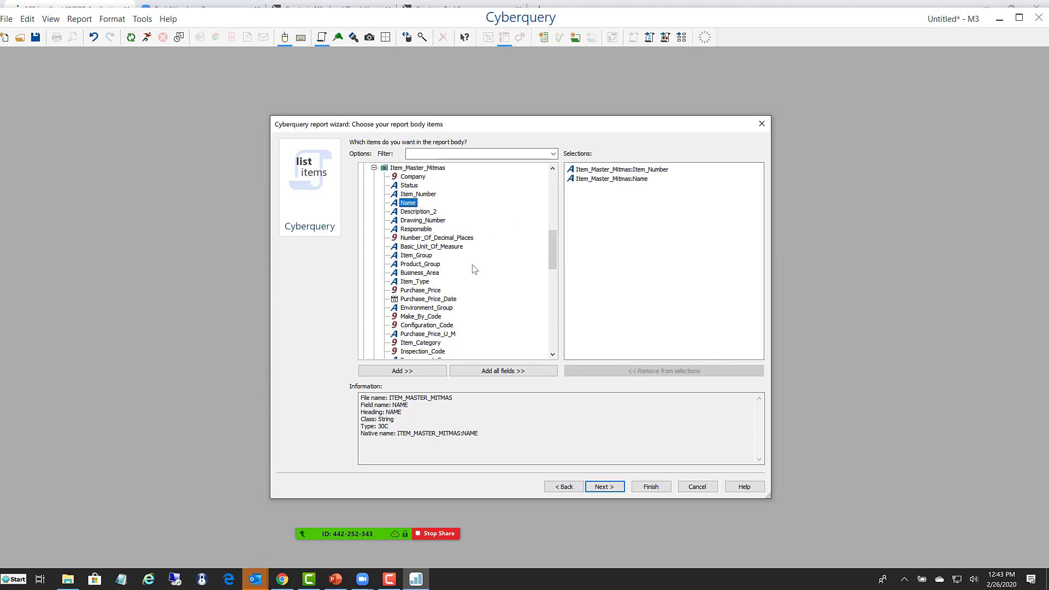
{"action": "double_click", "coordinate": [414, 247]}
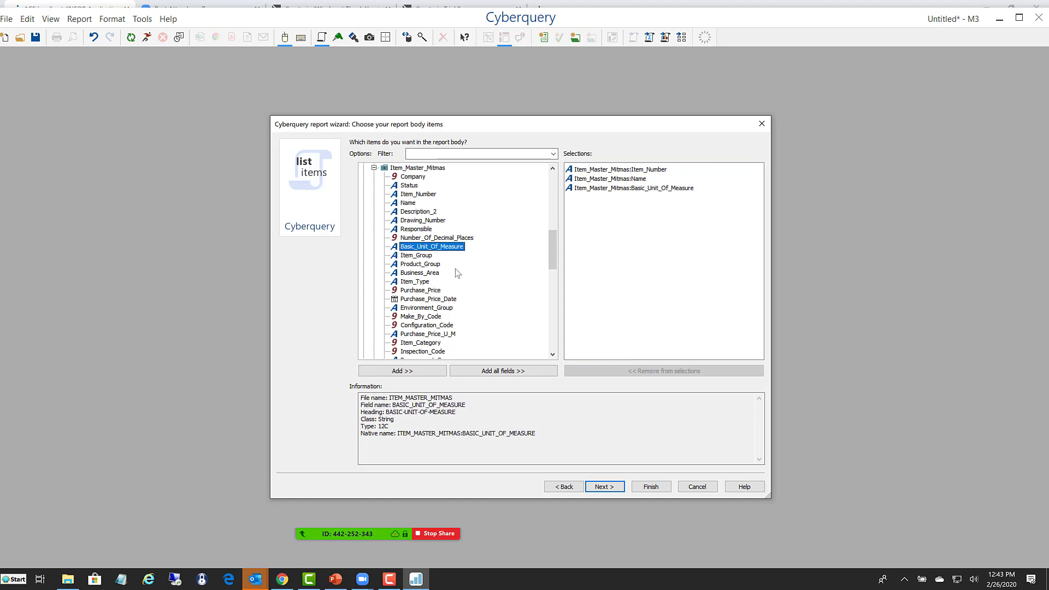
{"action": "double_click", "coordinate": [416, 256]}
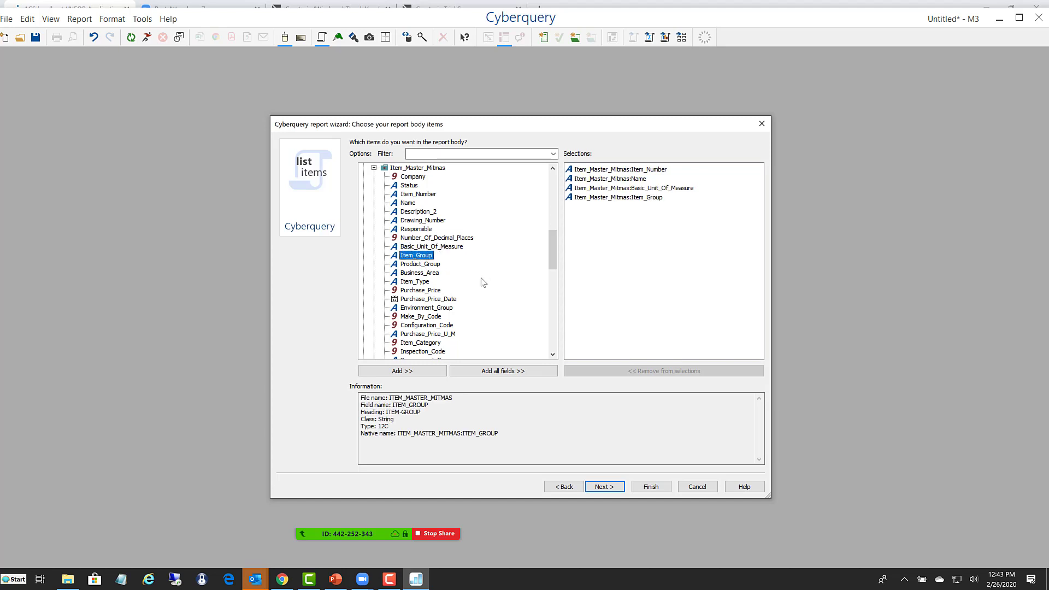
{"action": "double_click", "coordinate": [434, 265]}
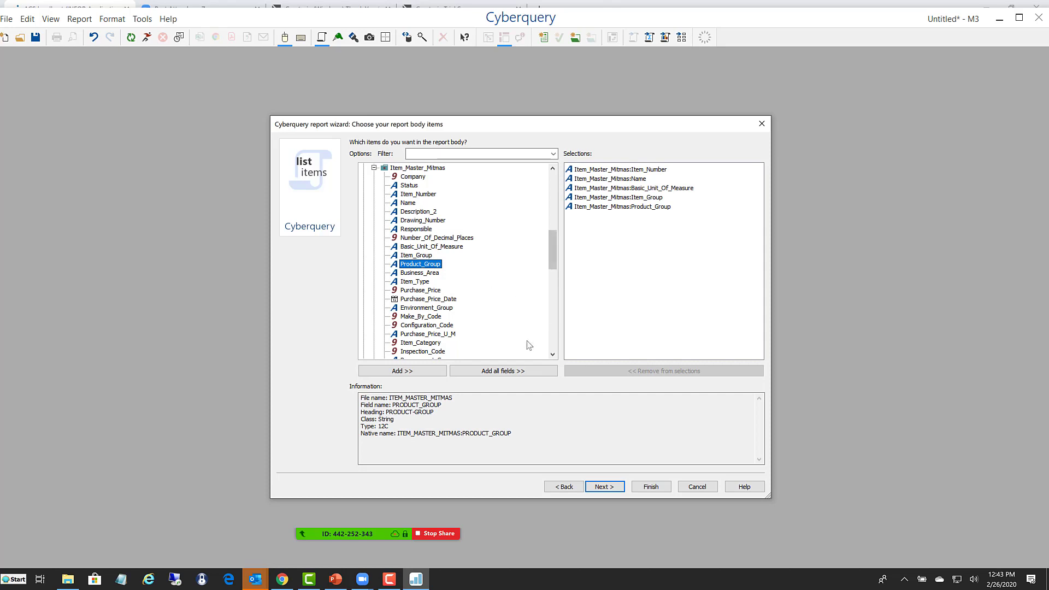
{"action": "double_click", "coordinate": [430, 291]}
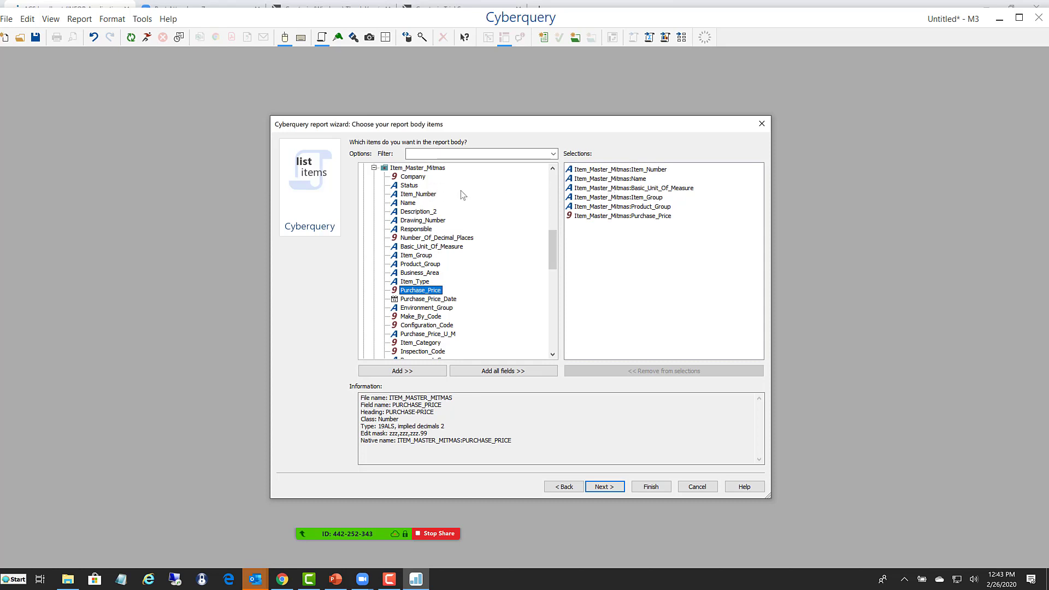
- Filter the fields by hand and add On_Hand_Balance_Approve from Item_Warehouse_Mitbal to the end of the report body
{"action": "left_click", "coordinate": [429, 155]}
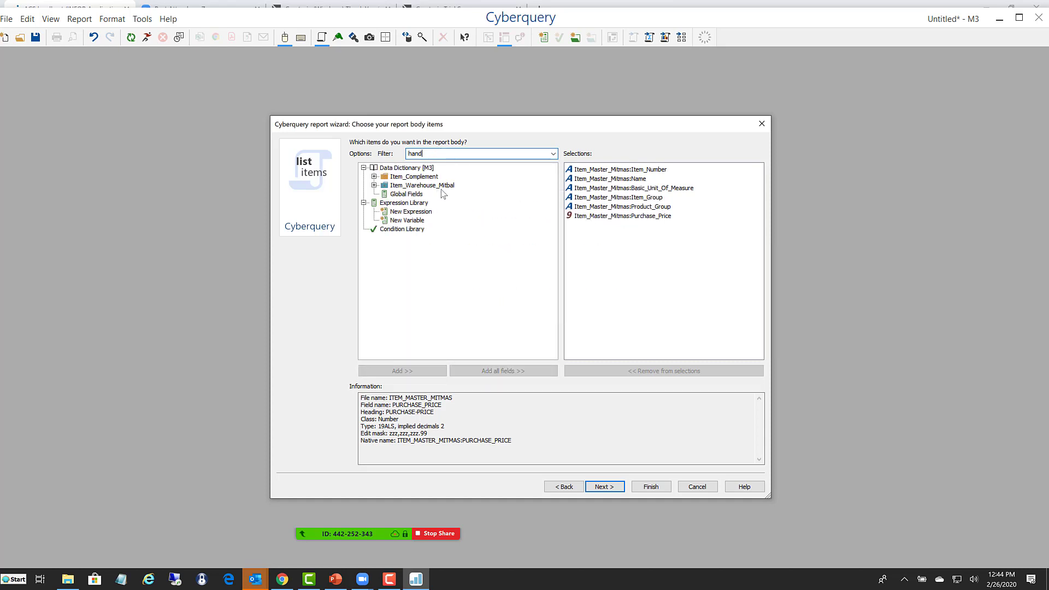
{"action": "mouse_move", "coordinate": [444, 193]}
{"action": "left_click", "coordinate": [374, 185]}
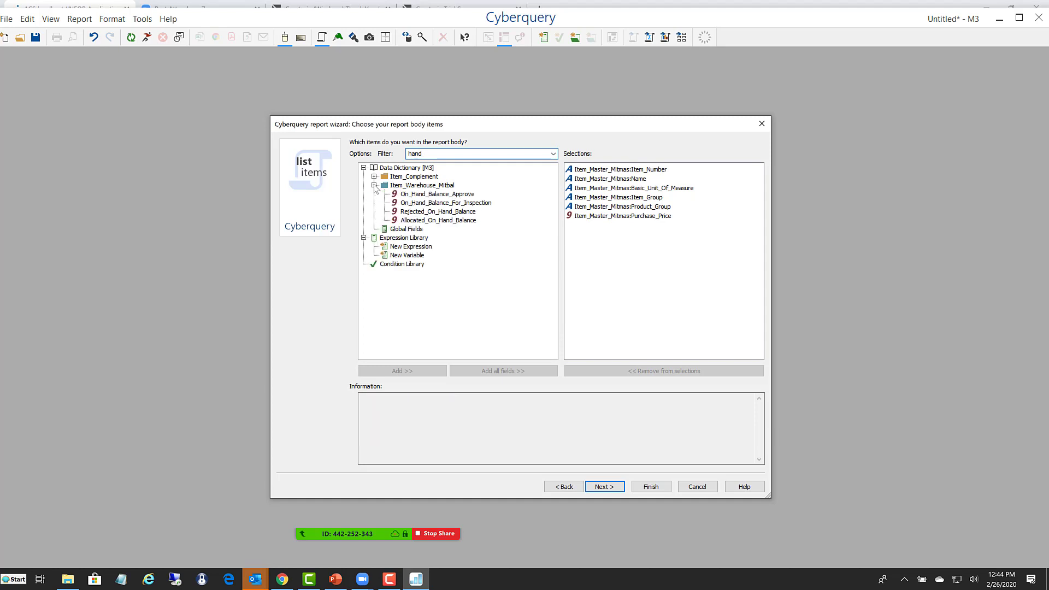
{"action": "left_click", "coordinate": [411, 196]}
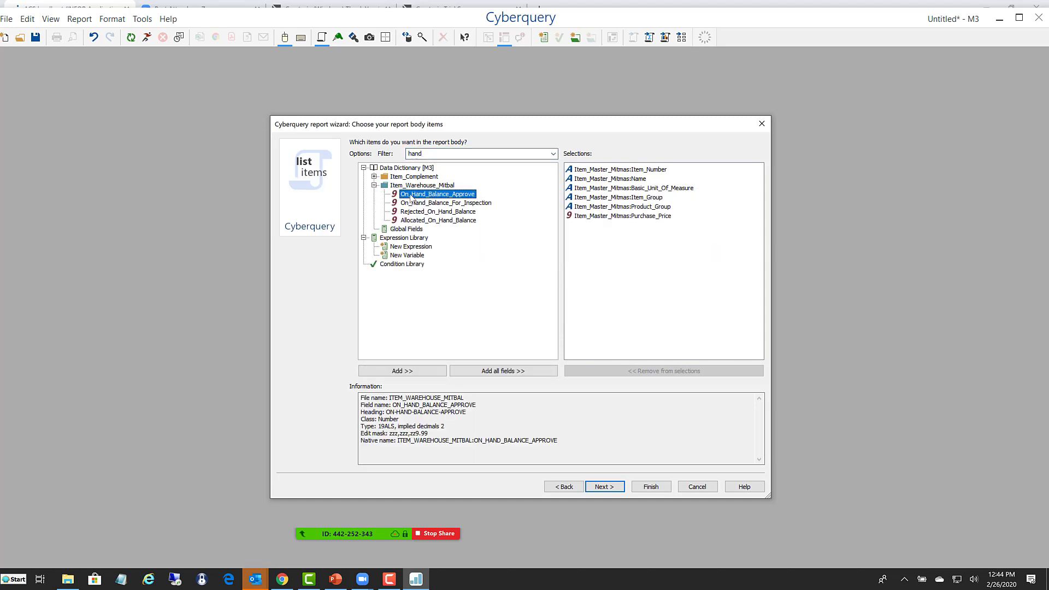
{"action": "left_click_drag", "start_coordinate": [412, 199], "coordinate": [590, 236]}
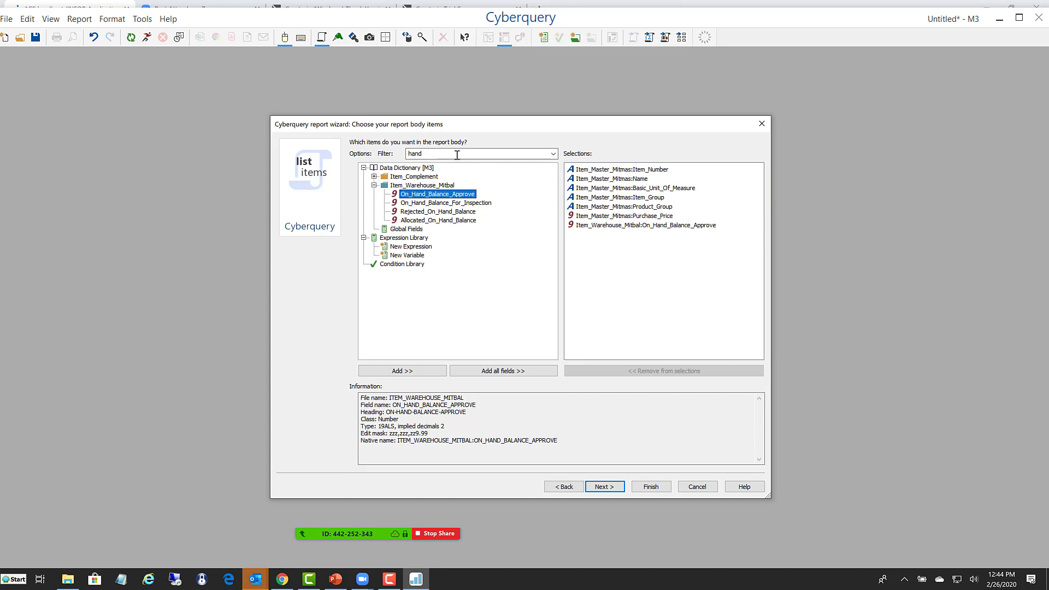
- Clear the field filter and insert Warehouse from Item_Warehouse_Mitbal before On_Hand_Balance_Approve in the report body
{"action": "double_click", "coordinate": [427, 152]}
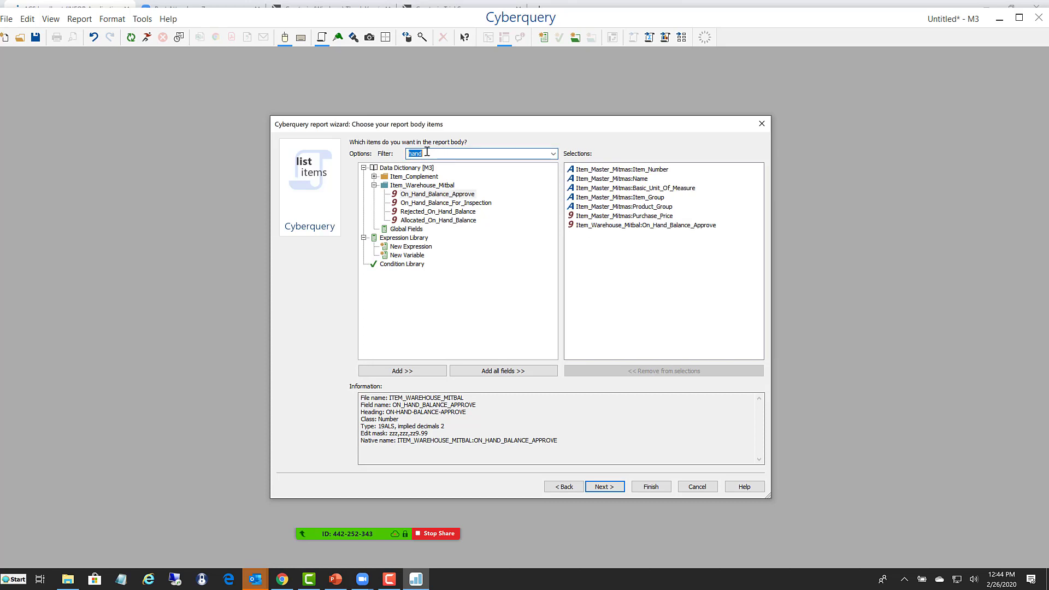
{"action": "key", "text": "BackSpace"}
{"action": "scroll", "coordinate": [451, 253], "scroll_direction": "down", "scroll_amount": 5}
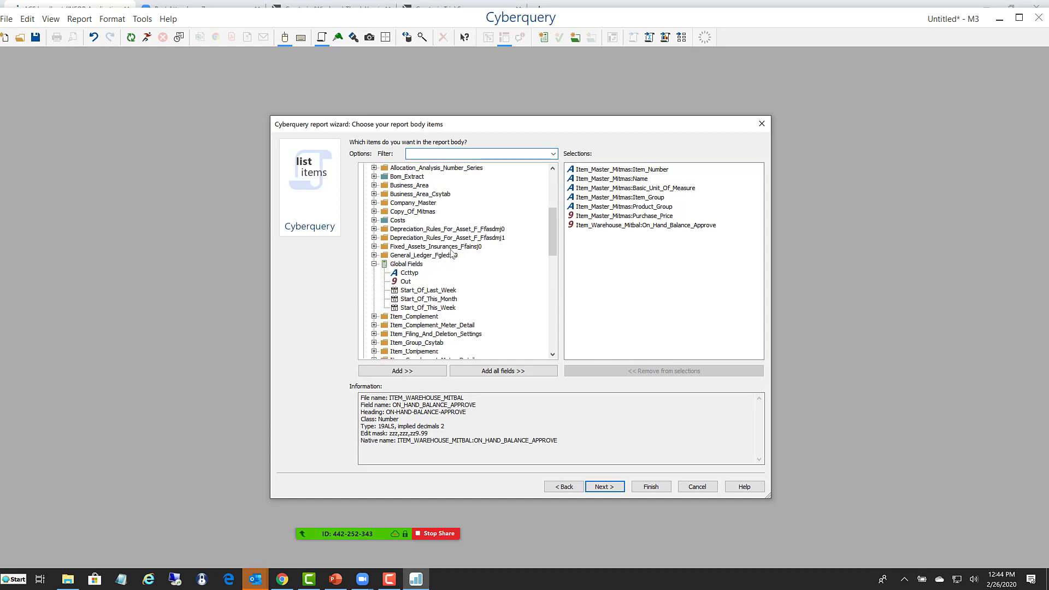
{"action": "scroll", "coordinate": [451, 253], "scroll_direction": "down", "scroll_amount": 4}
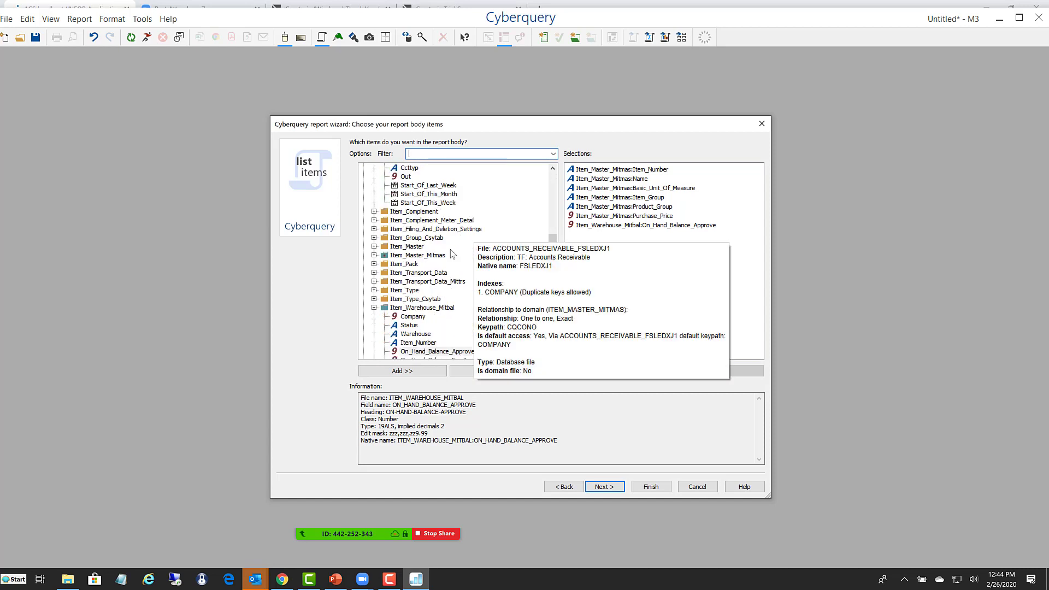
{"action": "left_click", "coordinate": [415, 256]}
{"action": "scroll", "coordinate": [415, 256], "scroll_direction": "down", "scroll_amount": 3}
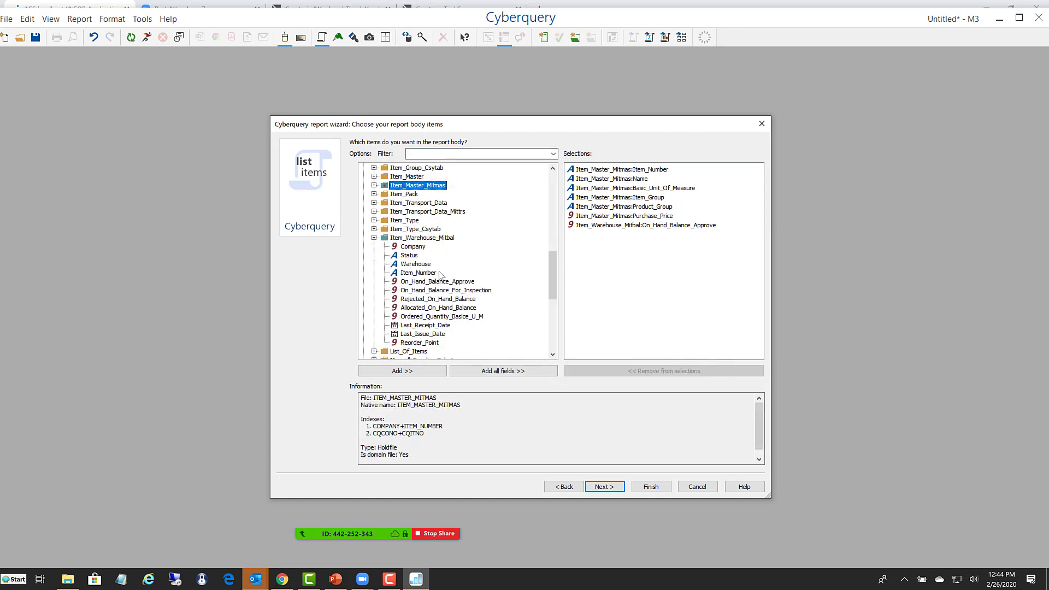
{"action": "left_click", "coordinate": [412, 241]}
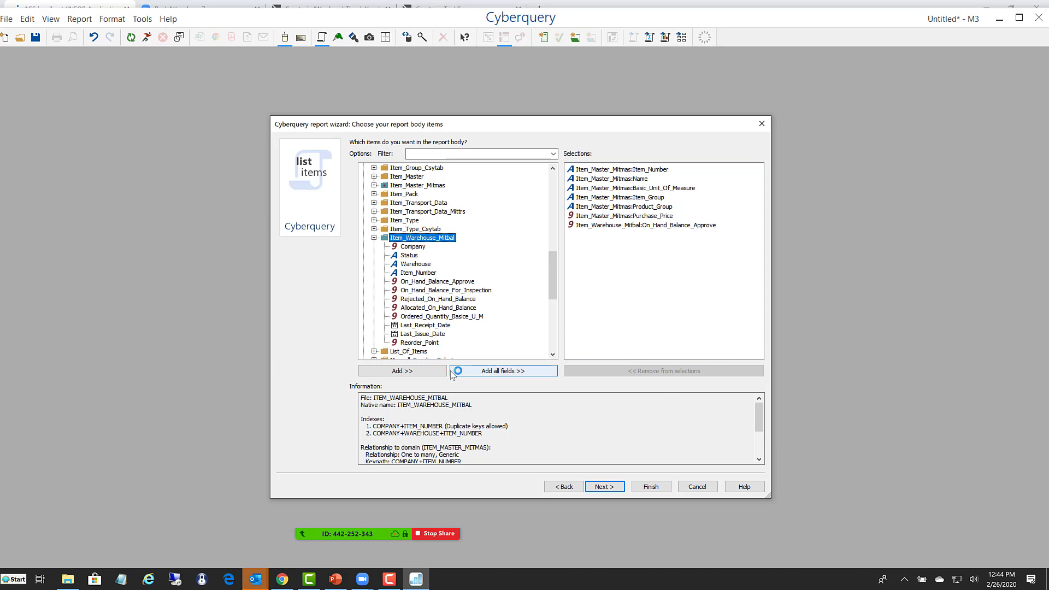
{"action": "left_click", "coordinate": [408, 266]}
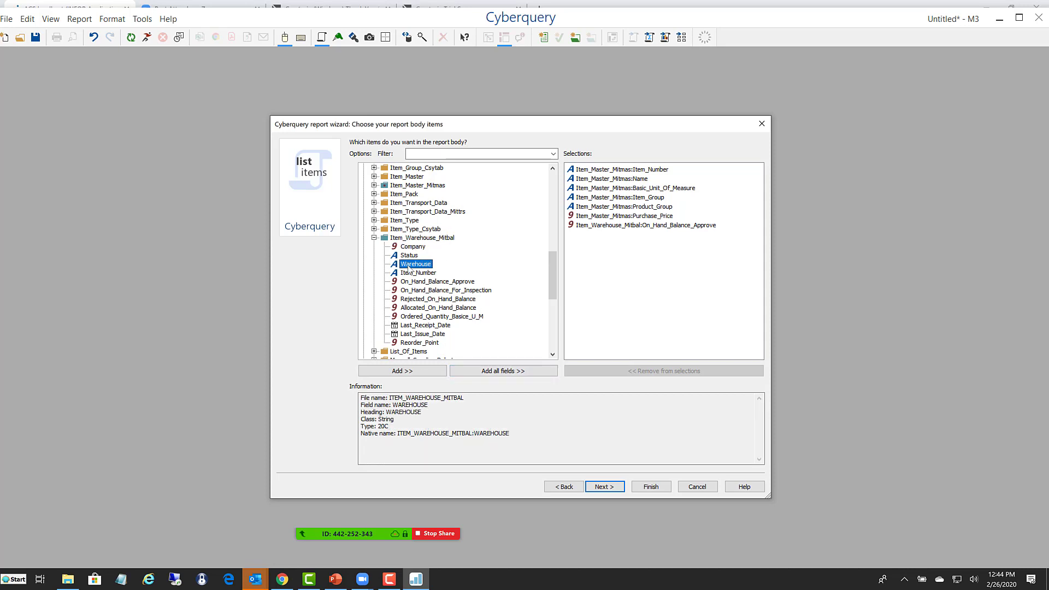
{"action": "left_click_drag", "start_coordinate": [408, 267], "coordinate": [595, 226]}
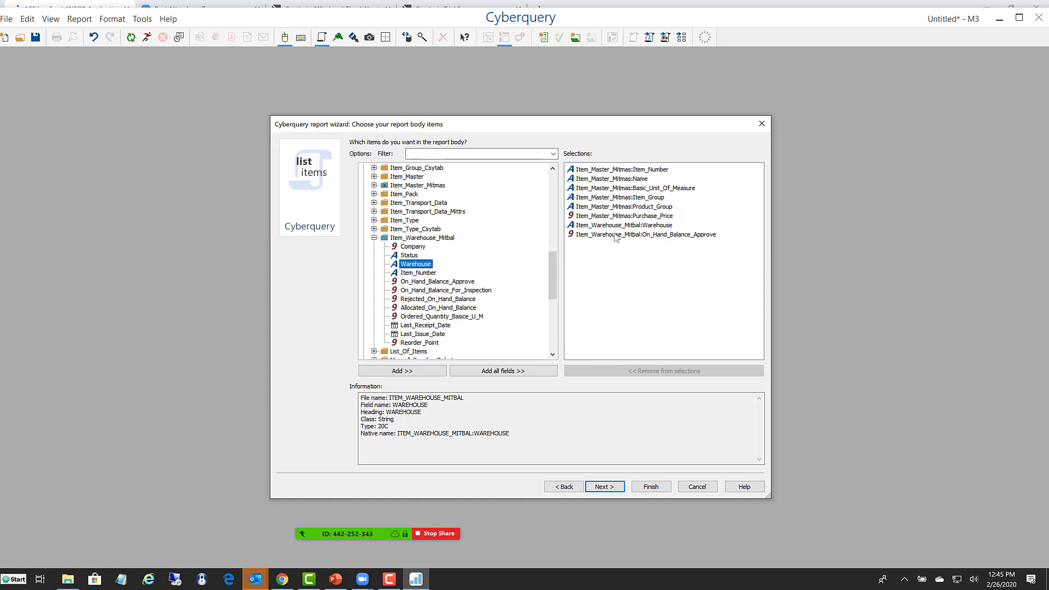
- Accept the body items, sort the report by Item_Number from Item_Master_Mitmas, and continue to the record selection criteria
{"action": "left_click", "coordinate": [604, 487]}
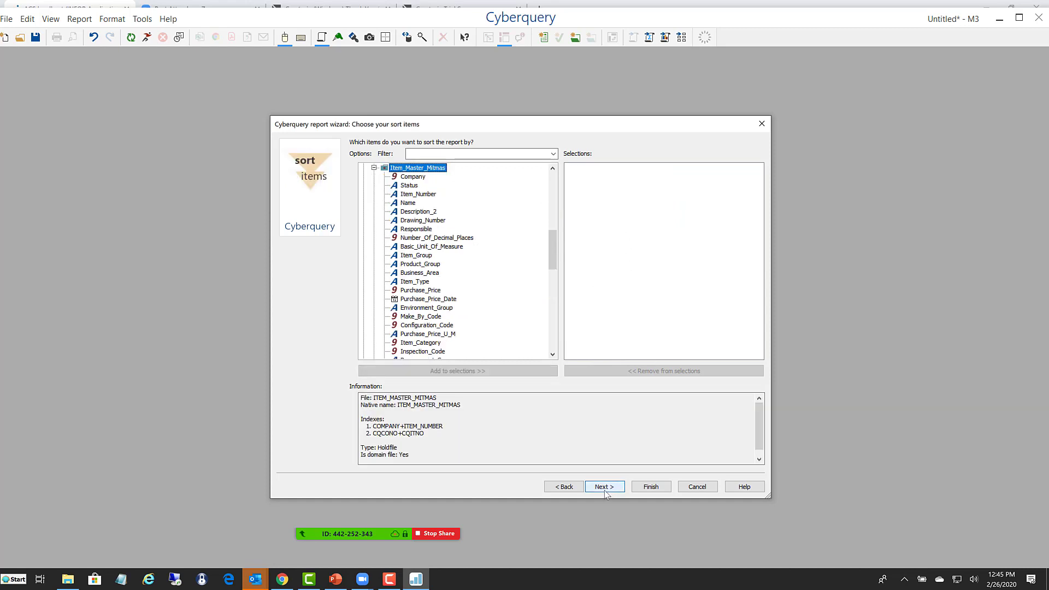
{"action": "left_click", "coordinate": [413, 195]}
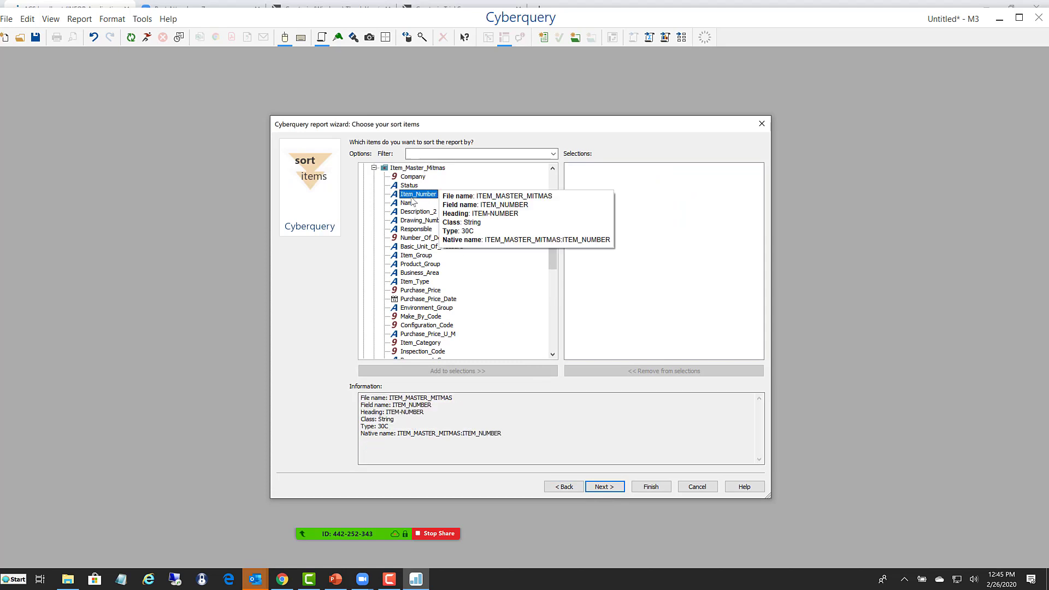
{"action": "double_click", "coordinate": [411, 197]}
{"action": "left_click", "coordinate": [603, 485]}
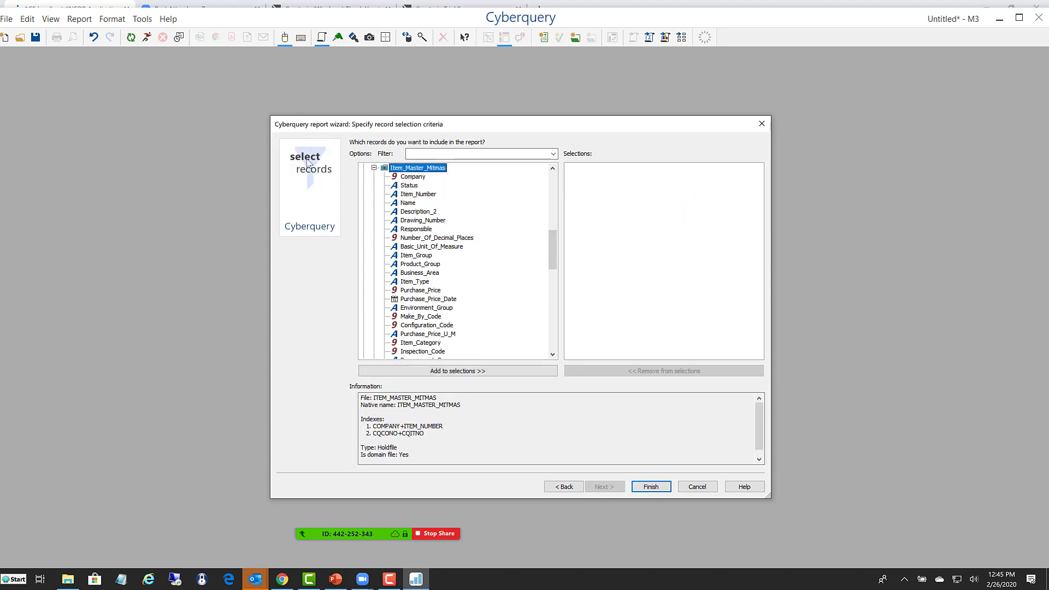
- Examine the comparison options for a record selection condition on Item_Number, leaving without creating a condition
{"action": "double_click", "coordinate": [421, 196]}
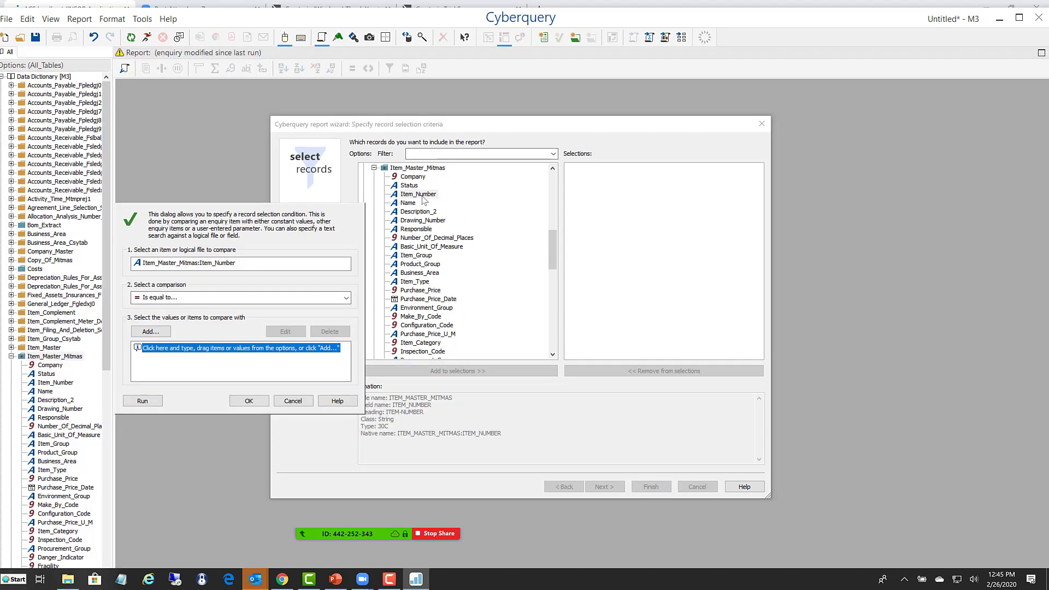
{"action": "left_click", "coordinate": [345, 298]}
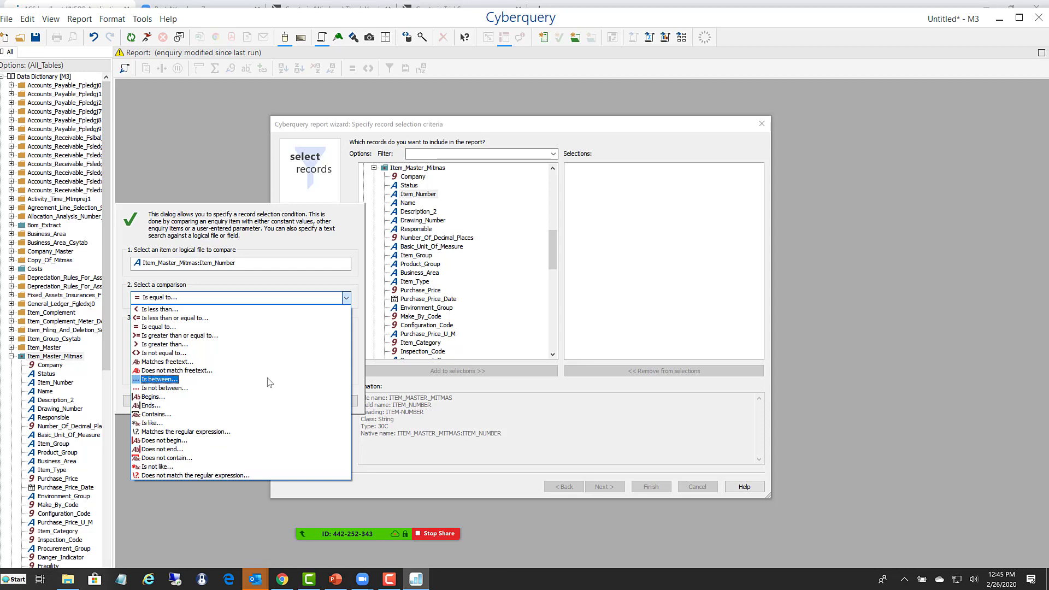
{"action": "left_click", "coordinate": [257, 229]}
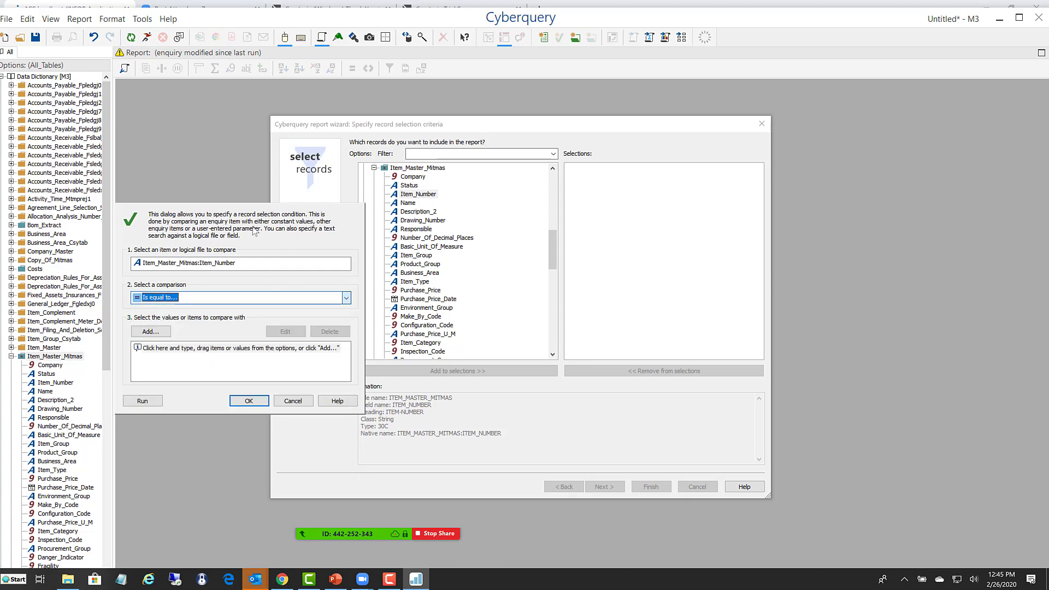
{"action": "left_click", "coordinate": [293, 400]}
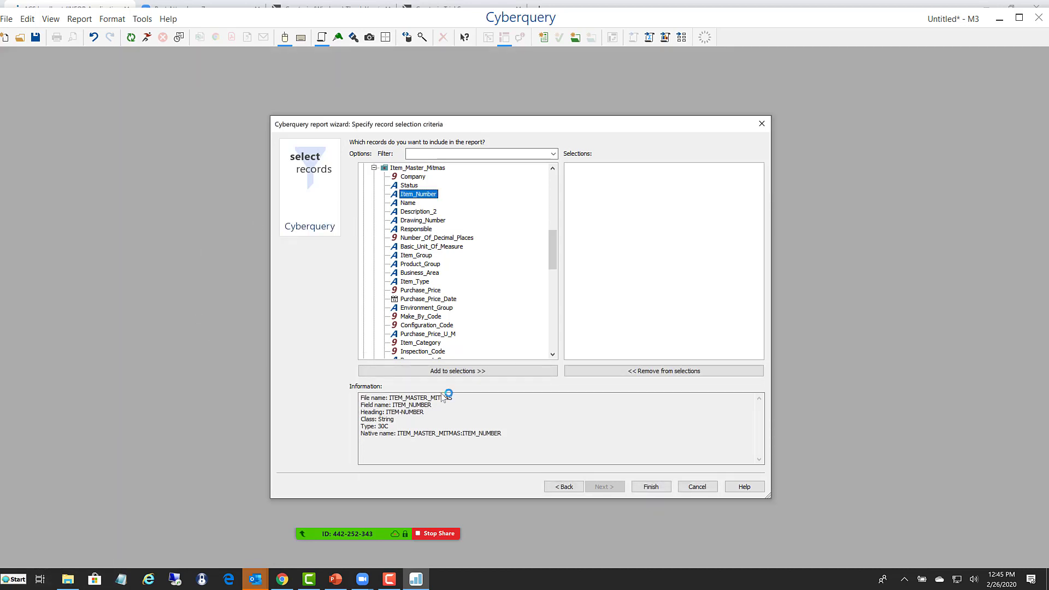
- Finish the wizard without record selection criteria and show the report output without the design panes
{"action": "left_click", "coordinate": [655, 489]}
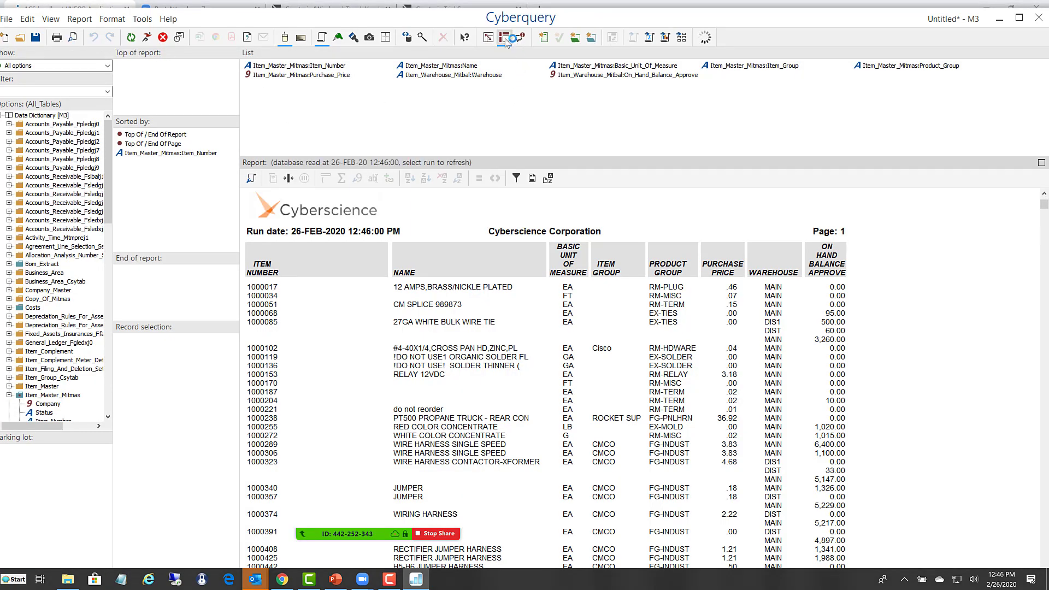
{"action": "left_click", "coordinate": [504, 38]}
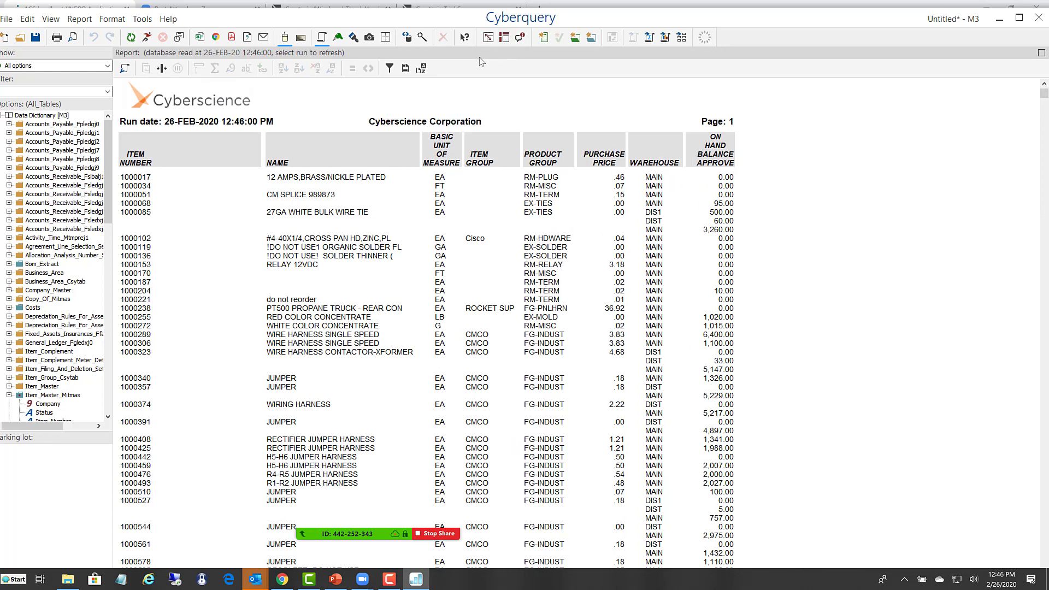
- Insert Item_Type from Item_Master_Mitmas as a report column between Name and Basic Unit of Measure
{"action": "left_click_drag", "start_coordinate": [107, 186], "coordinate": [104, 268]}
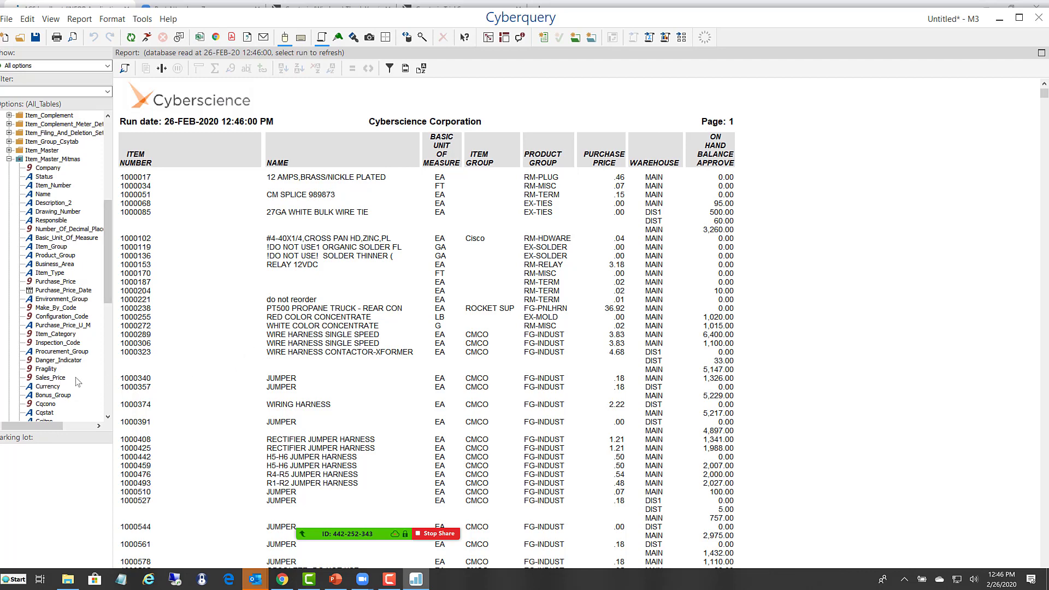
{"action": "left_click", "coordinate": [46, 276]}
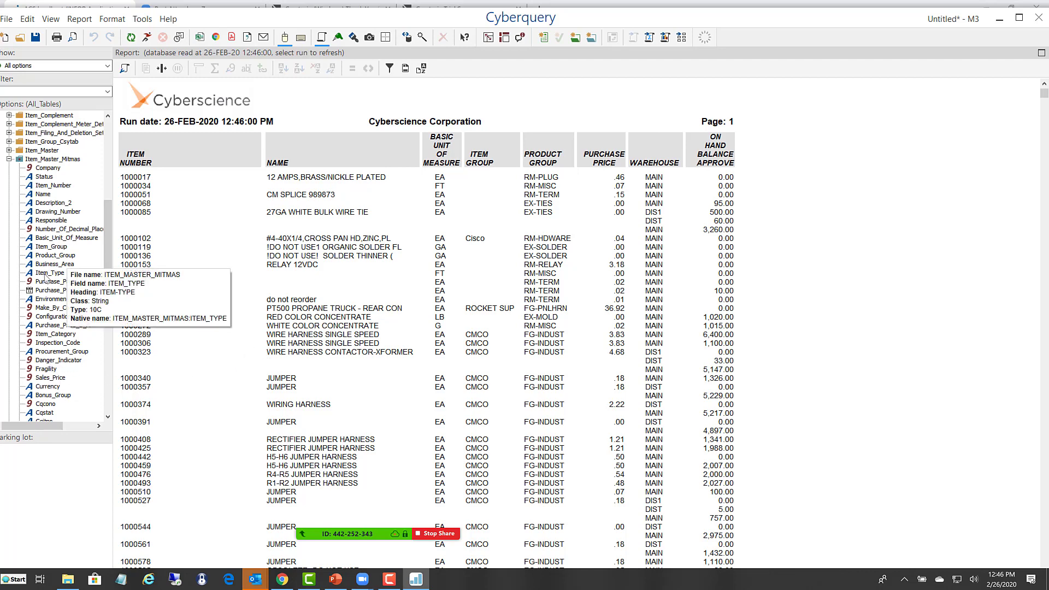
{"action": "mouse_move", "coordinate": [45, 276]}
{"action": "left_mouse_down"}
{"action": "mouse_move", "coordinate": [362, 271]}
{"action": "mouse_move", "coordinate": [415, 259]}
{"action": "left_mouse_up"}
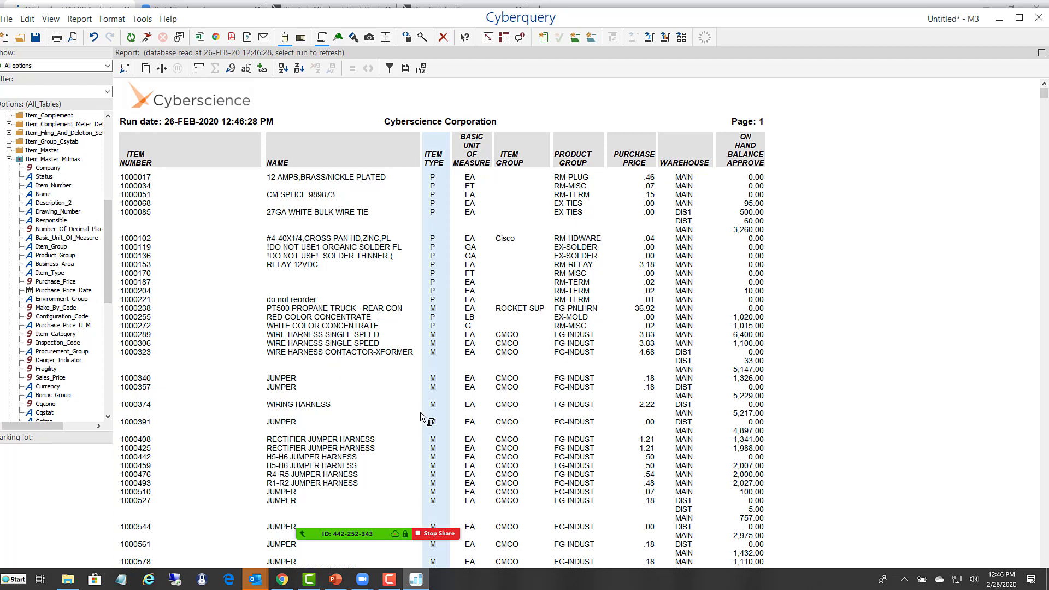
- Examine the commands available for the Basic Unit of Measure column, including the duplicate values options
{"action": "left_click", "coordinate": [470, 258]}
{"action": "right_click", "coordinate": [471, 264]}
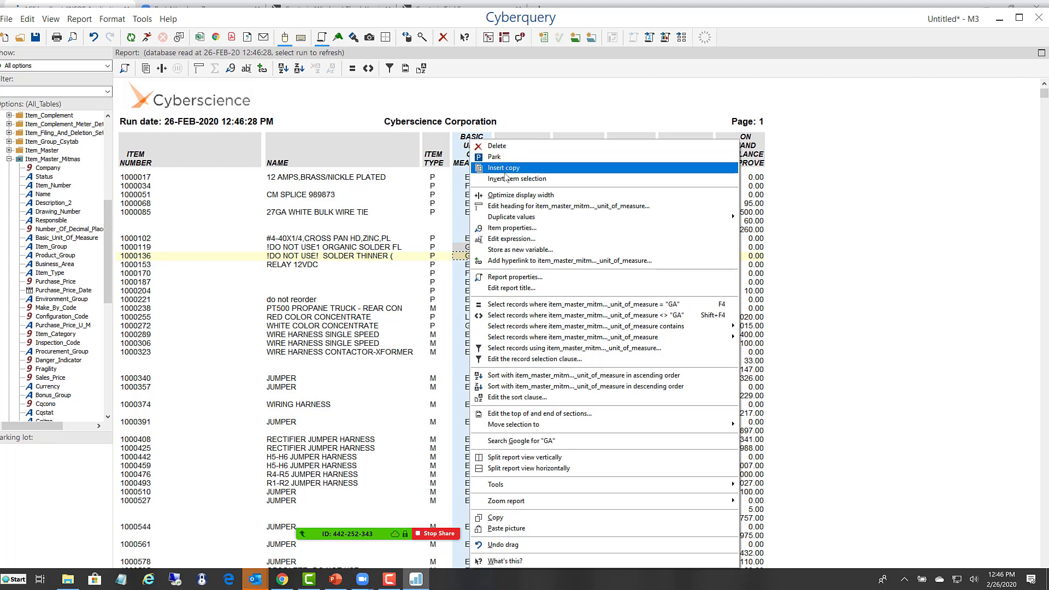
{"action": "mouse_move", "coordinate": [509, 218]}
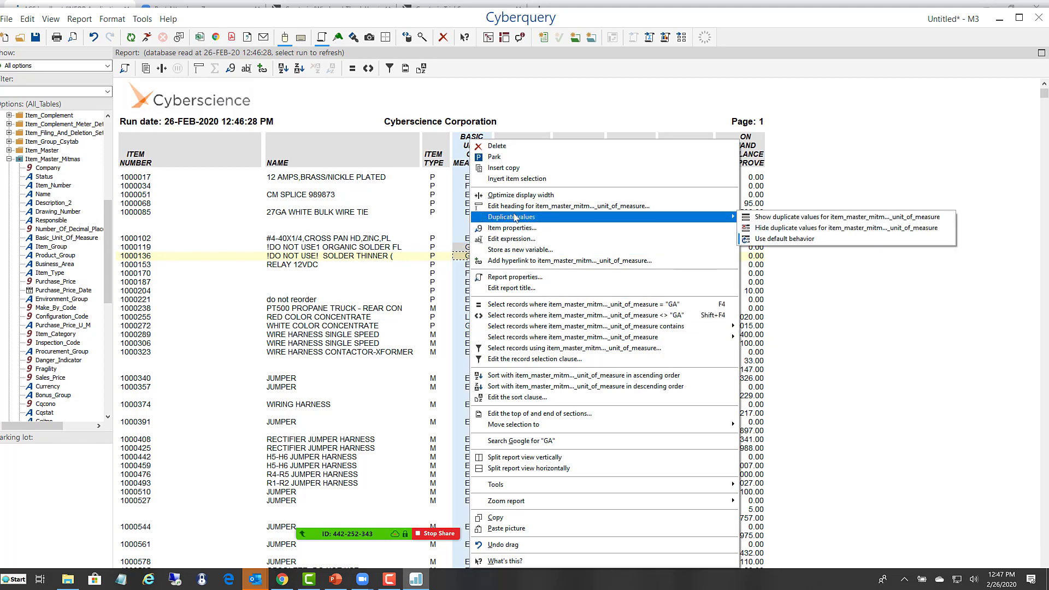
{"action": "left_click", "coordinate": [407, 215]}
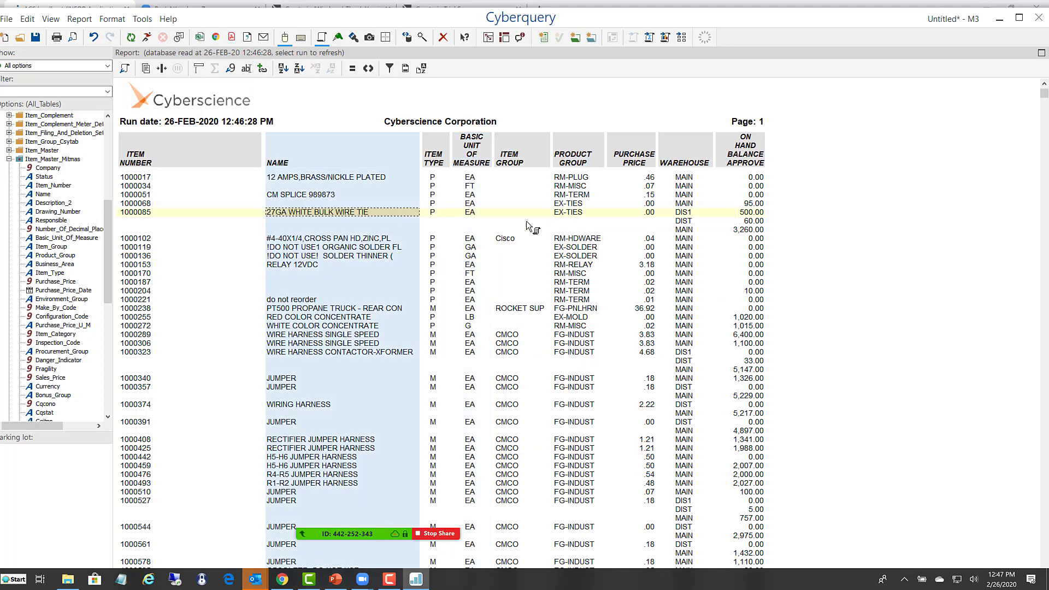
- Delete the Basic Unit of Measure column from the report
{"action": "left_click", "coordinate": [470, 187]}
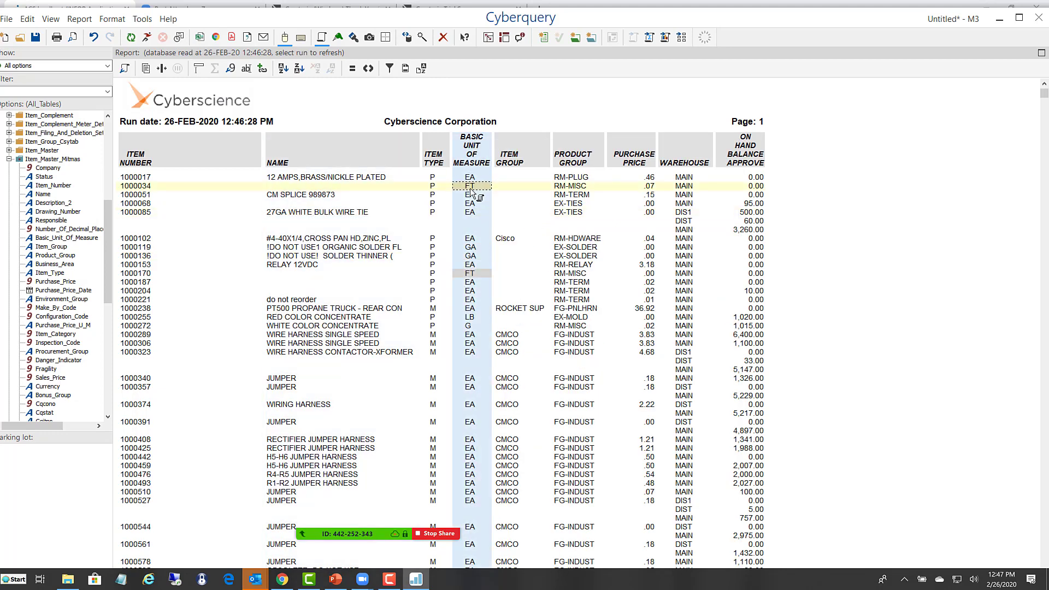
{"action": "double_click", "coordinate": [471, 189]}
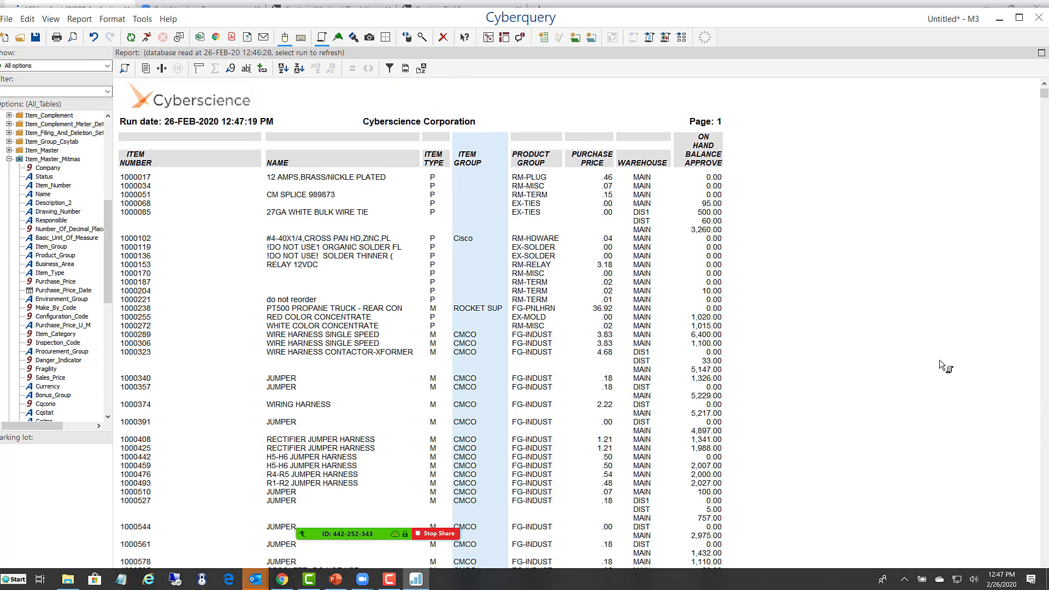
- Add a calculated column that multiplies Purchase Price by On Hand Balance Approve
{"action": "scroll", "coordinate": [939, 365], "scroll_direction": "down", "scroll_amount": 1}
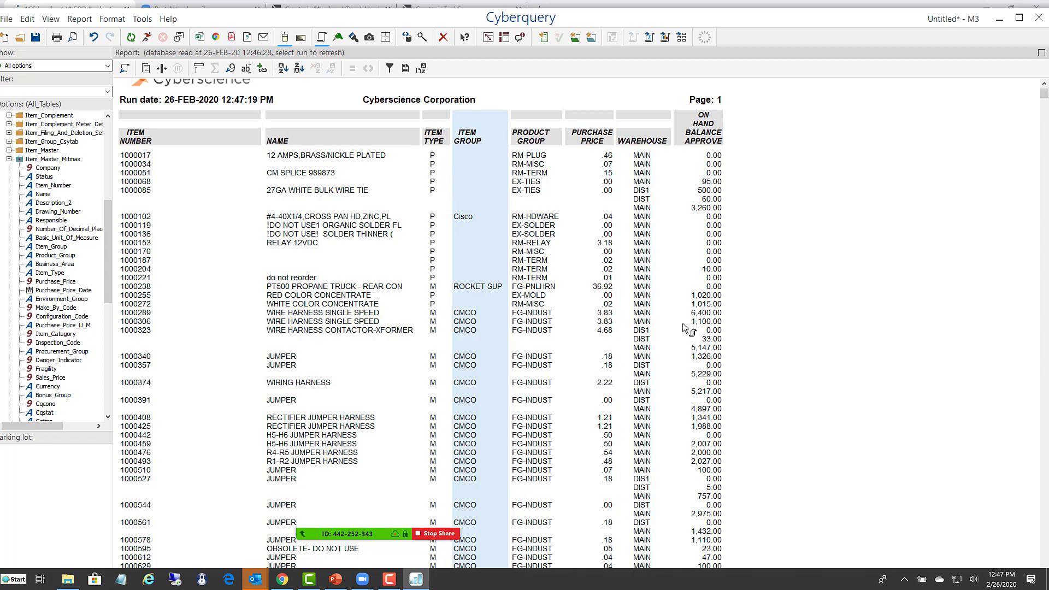
{"action": "left_click", "coordinate": [607, 173]}
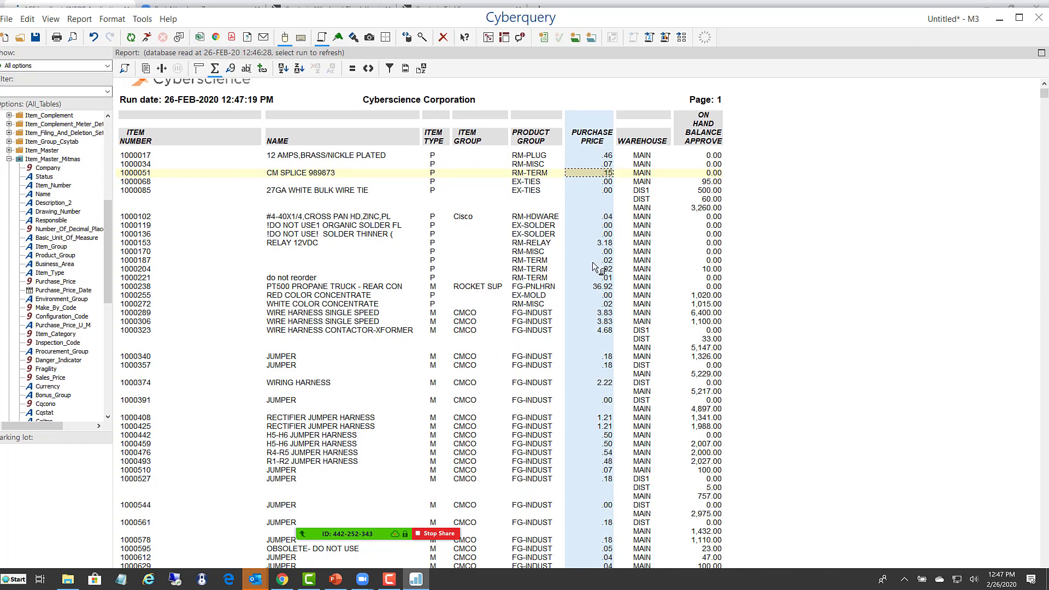
{"action": "left_click", "coordinate": [702, 211]}
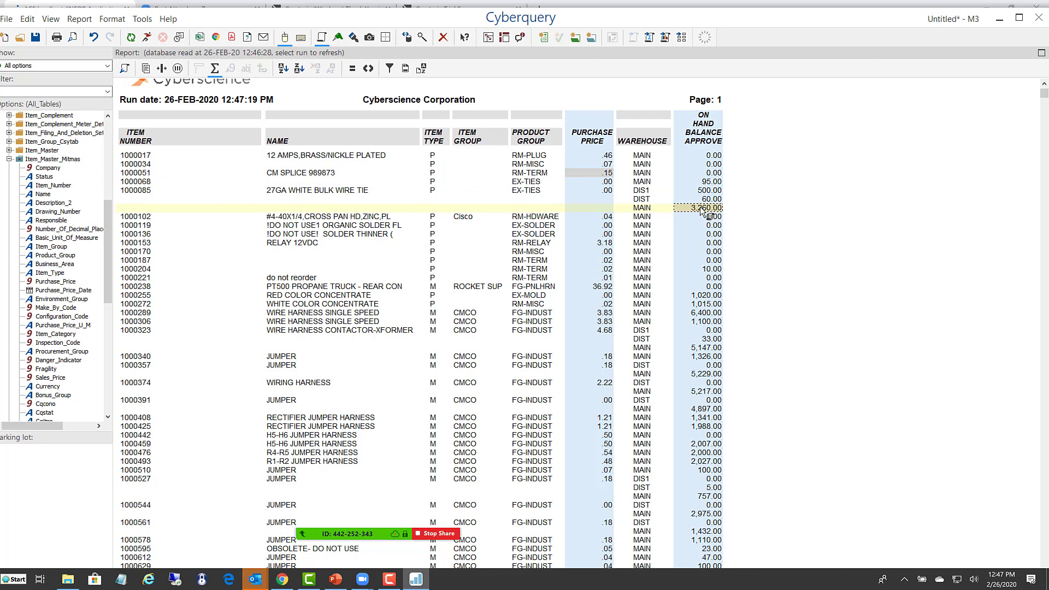
{"action": "right_click", "coordinate": [702, 211]}
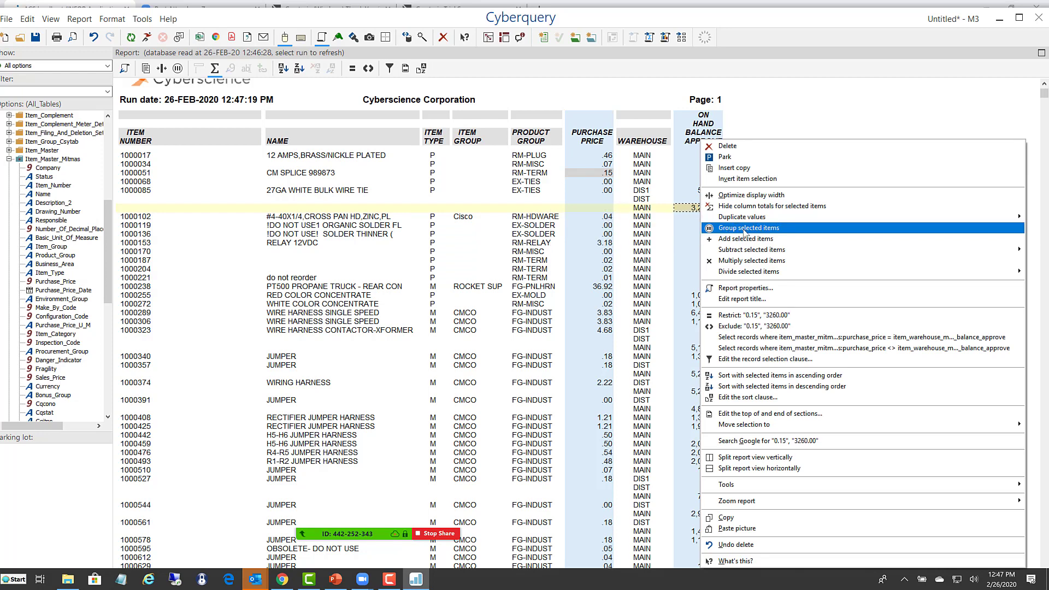
{"action": "mouse_move", "coordinate": [737, 253]}
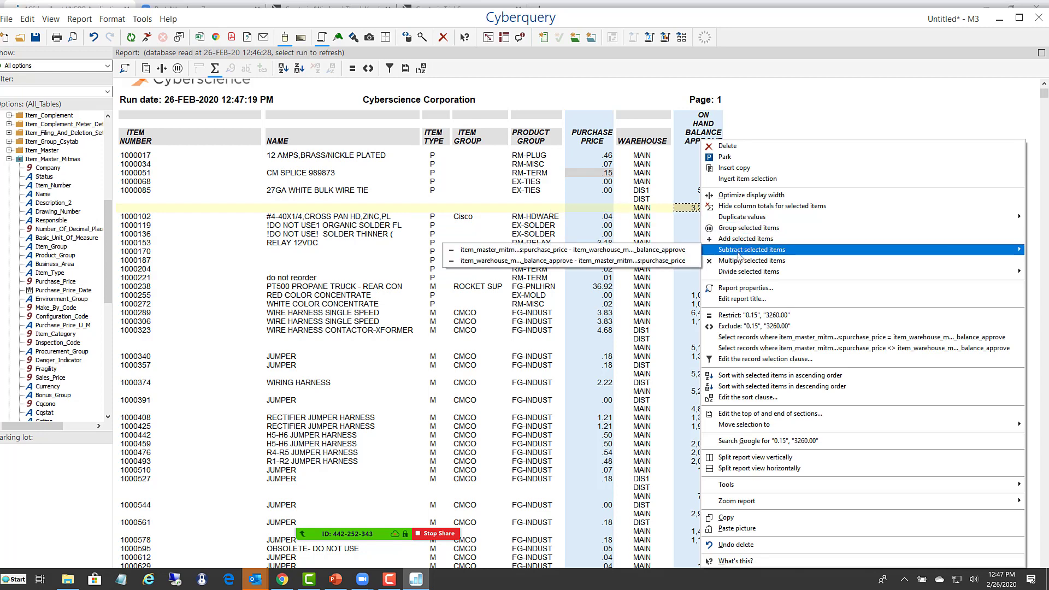
{"action": "mouse_move", "coordinate": [722, 276]}
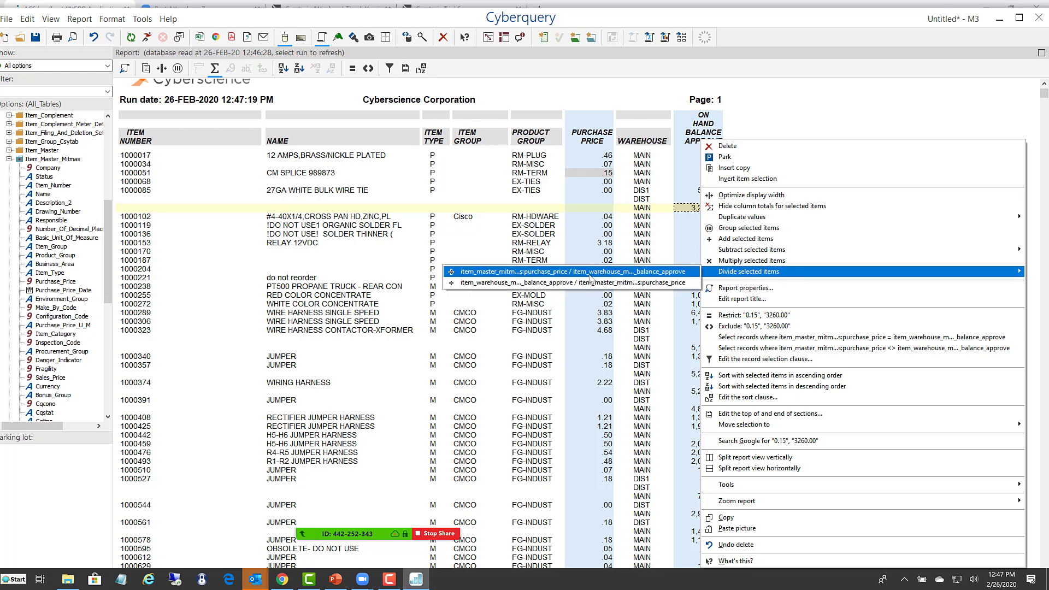
{"action": "left_click", "coordinate": [742, 270]}
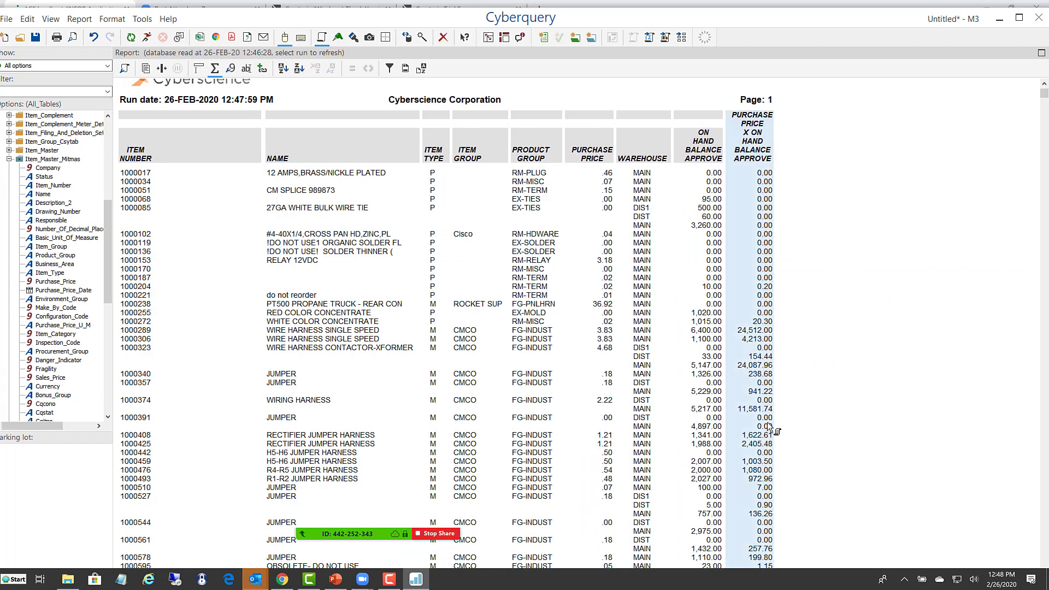
- Rename the heading of the Purchase Price x On Hand Balance Approve column to Extended Cost
{"action": "double_click", "coordinate": [753, 157]}
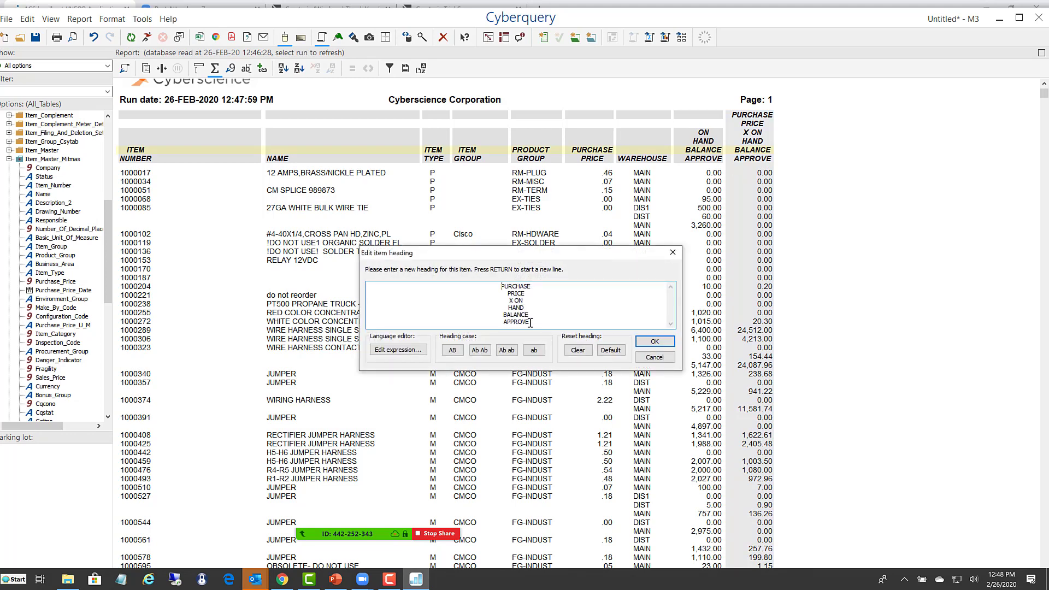
{"action": "left_click_drag", "start_coordinate": [532, 321], "coordinate": [480, 285]}
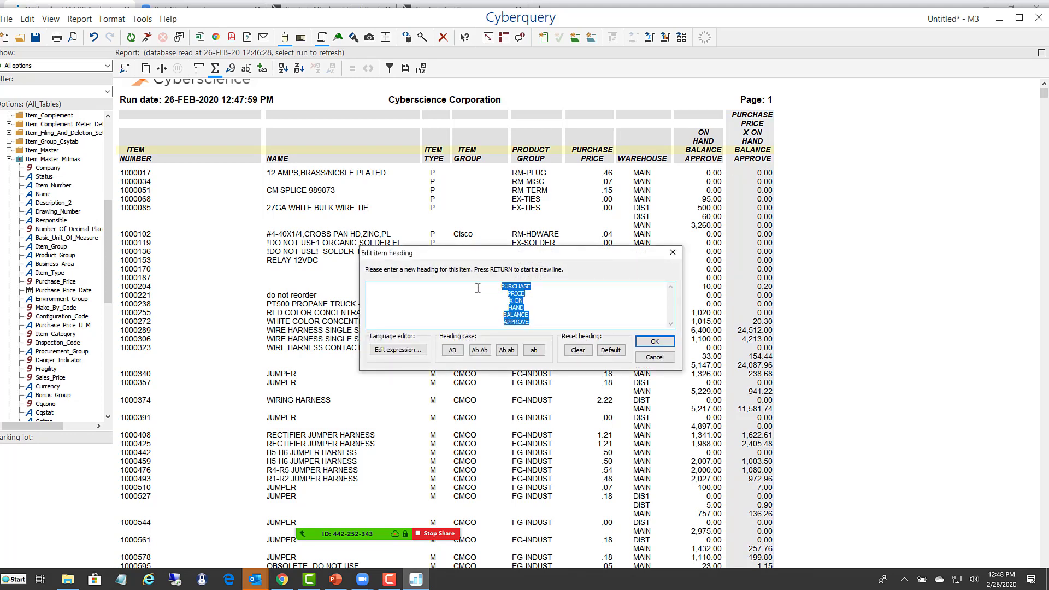
{"action": "type", "text": "Exte"}
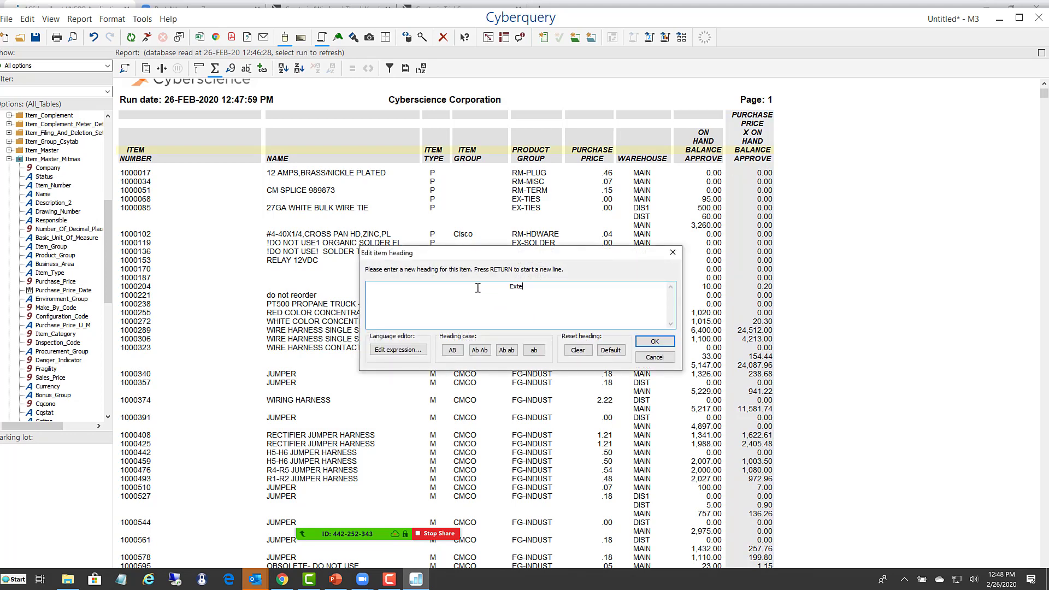
{"action": "type", "text": "nded Cost"}
{"action": "left_click", "coordinate": [658, 342]}
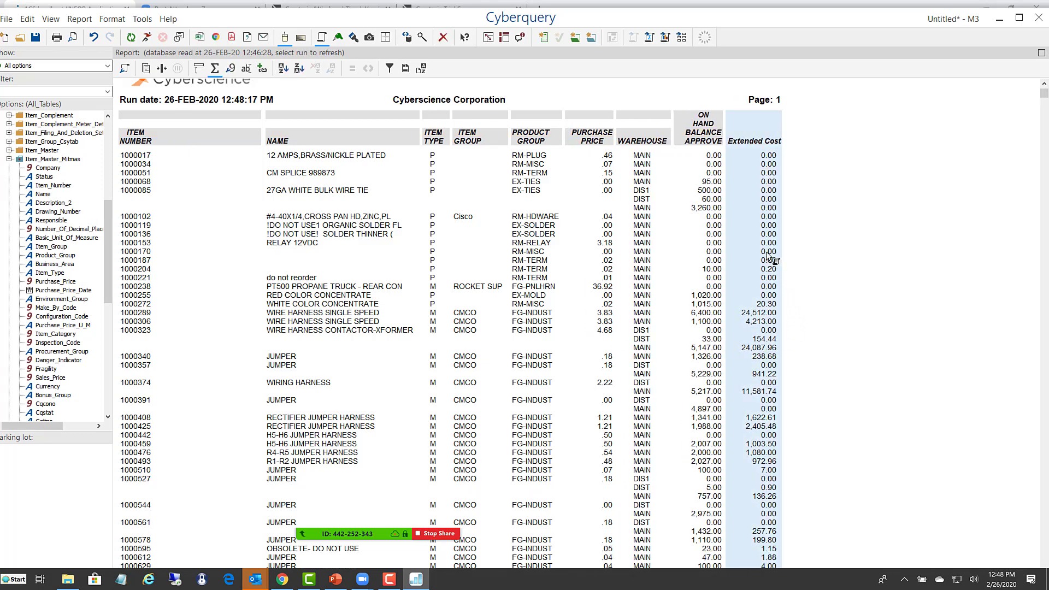
- Set the Extended Cost column's numeric format to 4 decimal places
{"action": "right_click", "coordinate": [765, 235]}
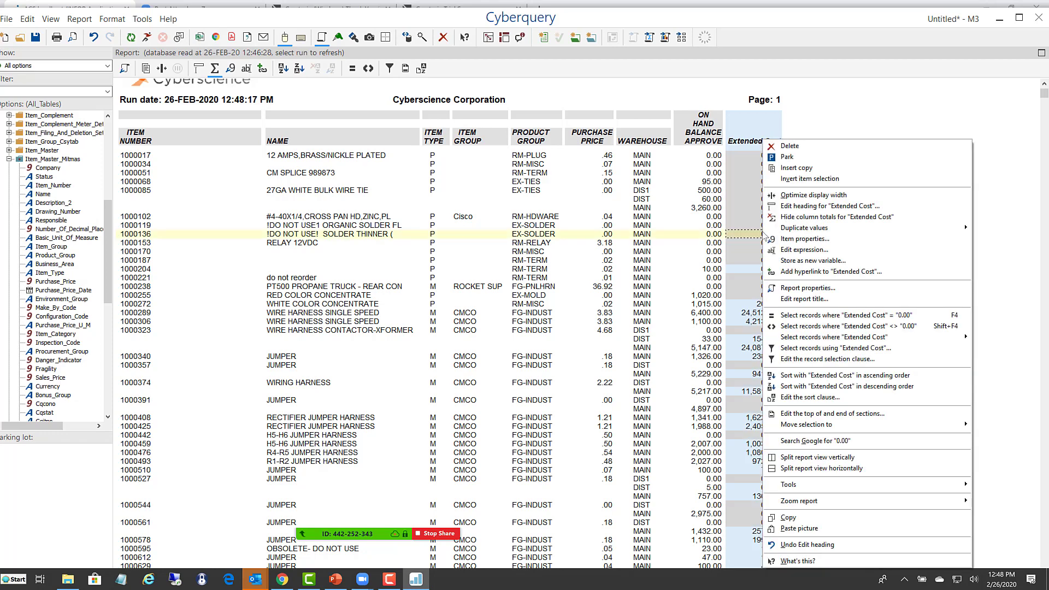
{"action": "left_click", "coordinate": [805, 240]}
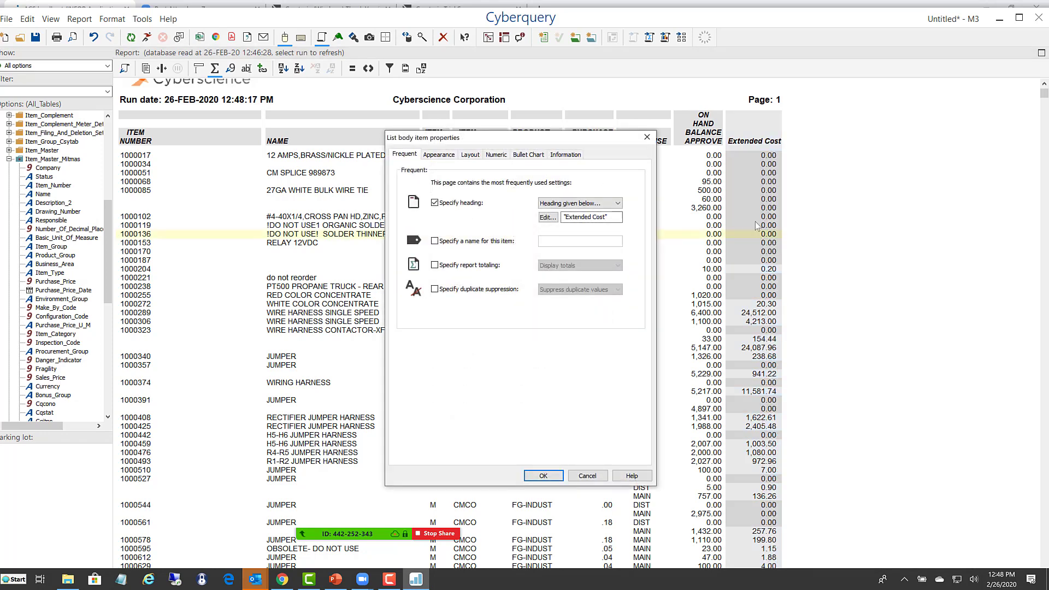
{"action": "left_click", "coordinate": [497, 157]}
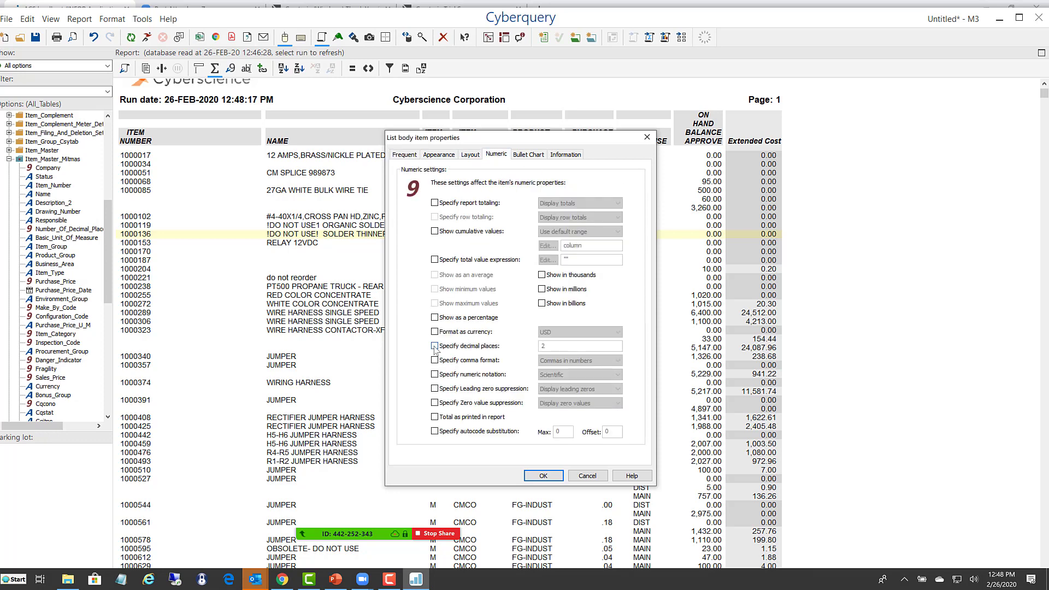
{"action": "left_click", "coordinate": [434, 346]}
{"action": "left_click", "coordinate": [544, 475]}
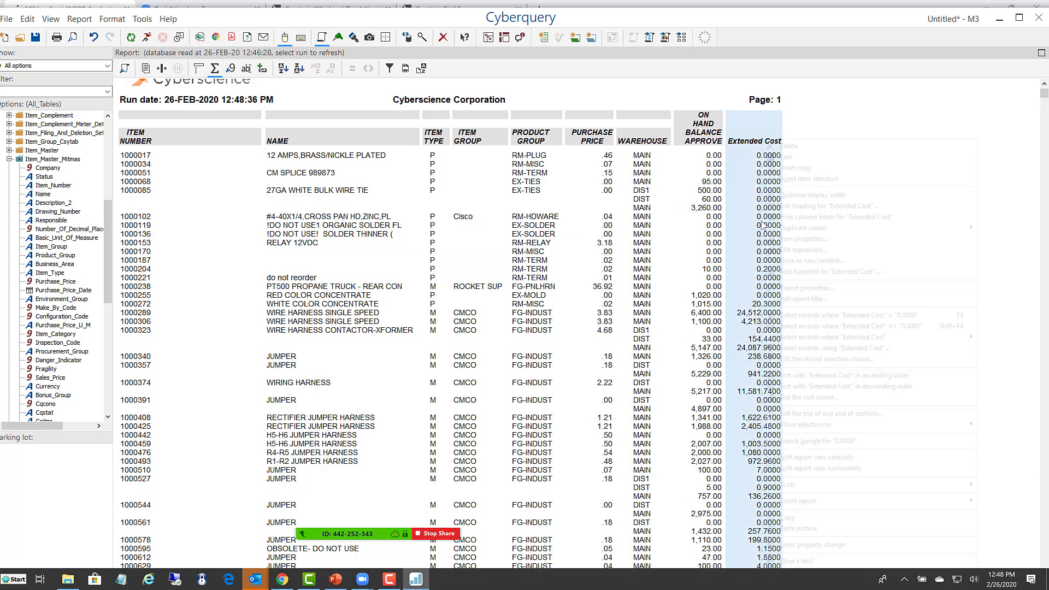
- Sort the report by Extended Cost in descending order, keeping it above Item_Number as the most significant sort item
{"action": "right_click", "coordinate": [766, 219]}
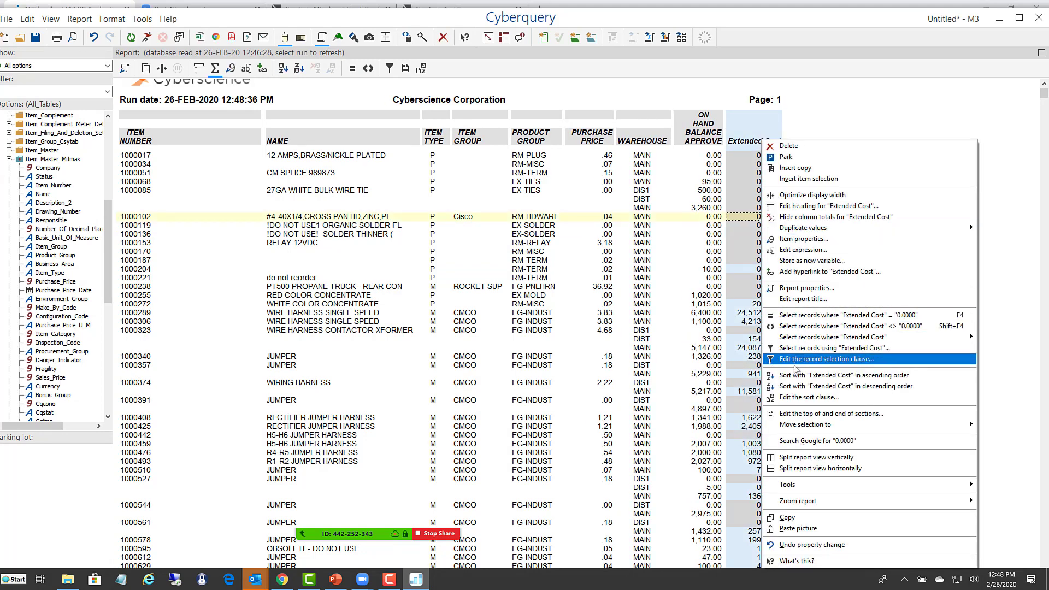
{"action": "left_click", "coordinate": [791, 387]}
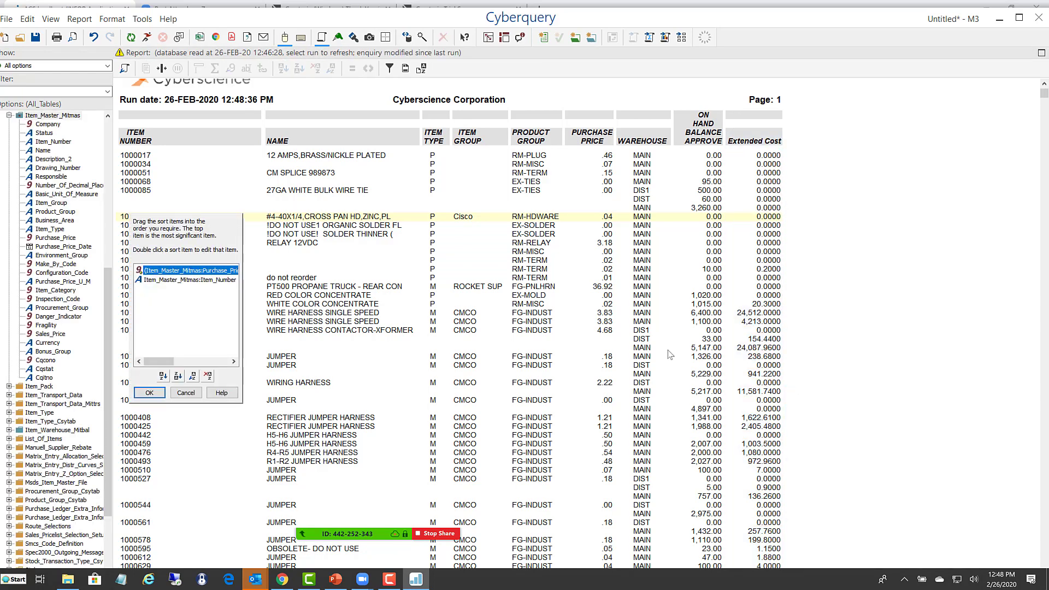
{"action": "left_click", "coordinate": [148, 393]}
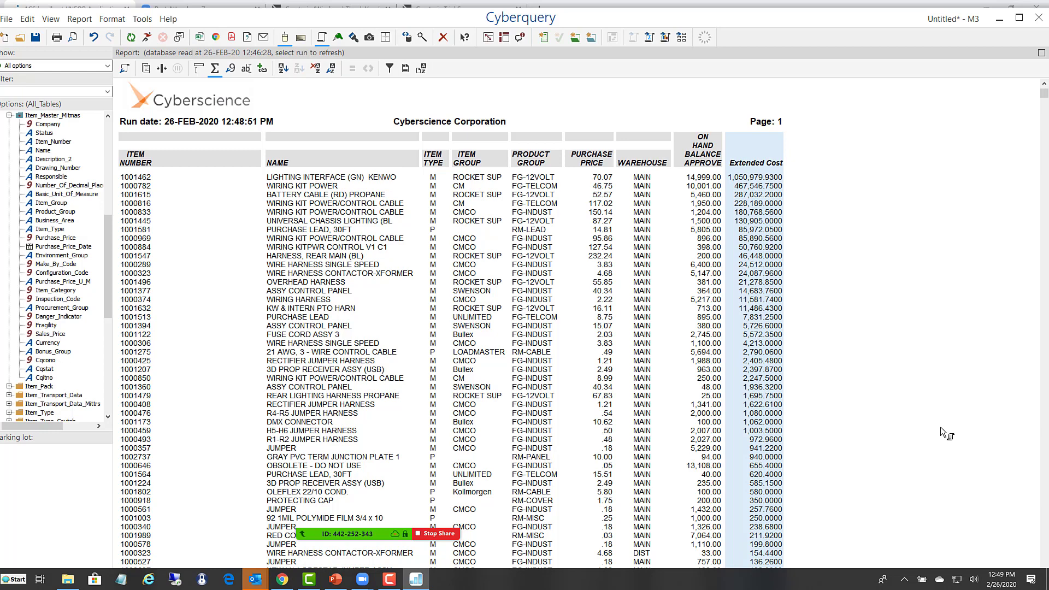
- Filter the report to records whose Item Type equals "P" and run the query again
{"action": "left_click", "coordinate": [434, 231]}
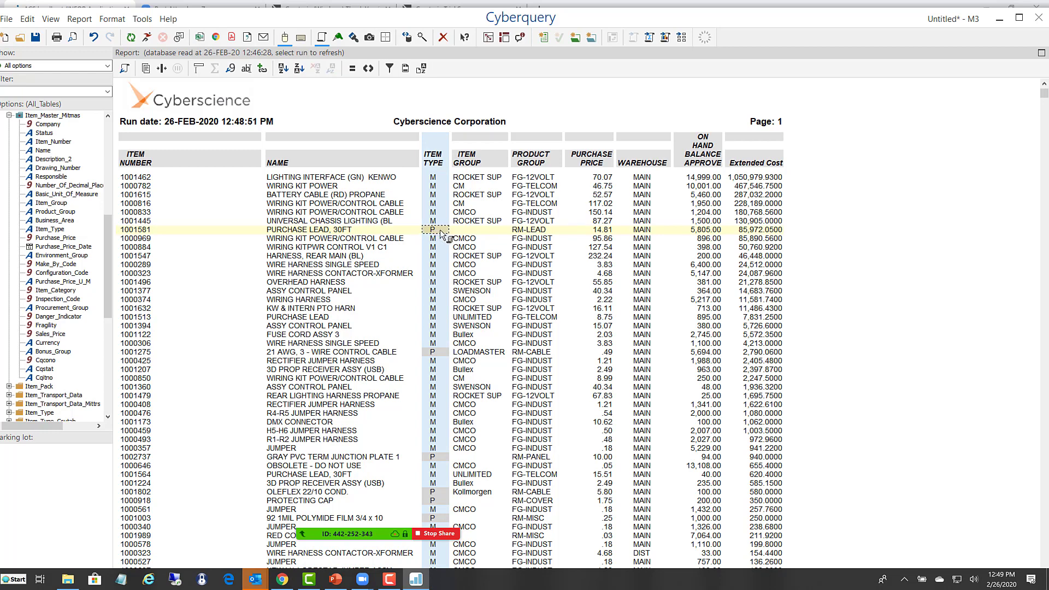
{"action": "right_click", "coordinate": [430, 232]}
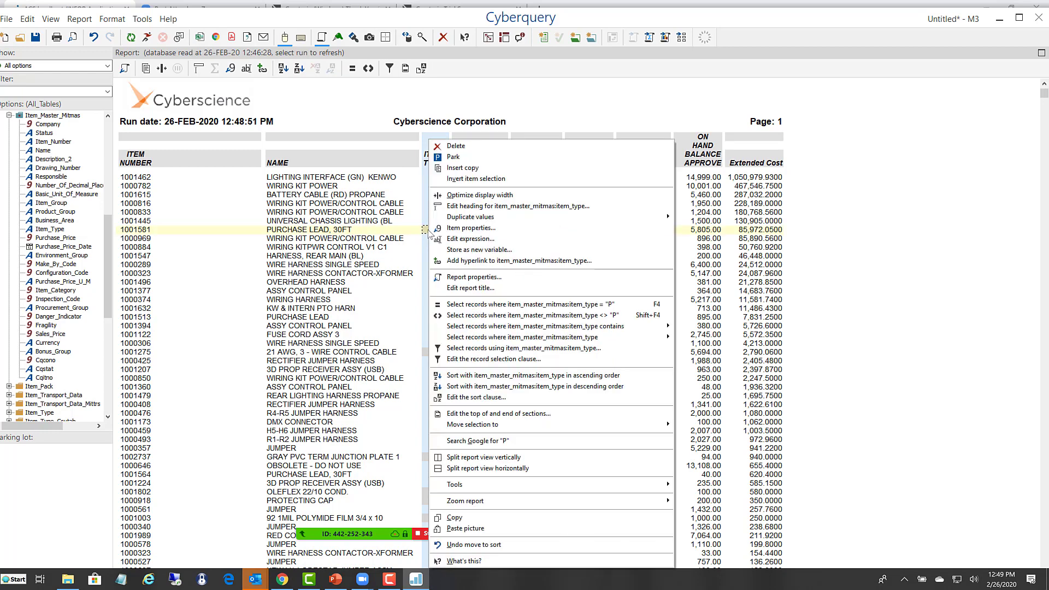
{"action": "left_click", "coordinate": [488, 308]}
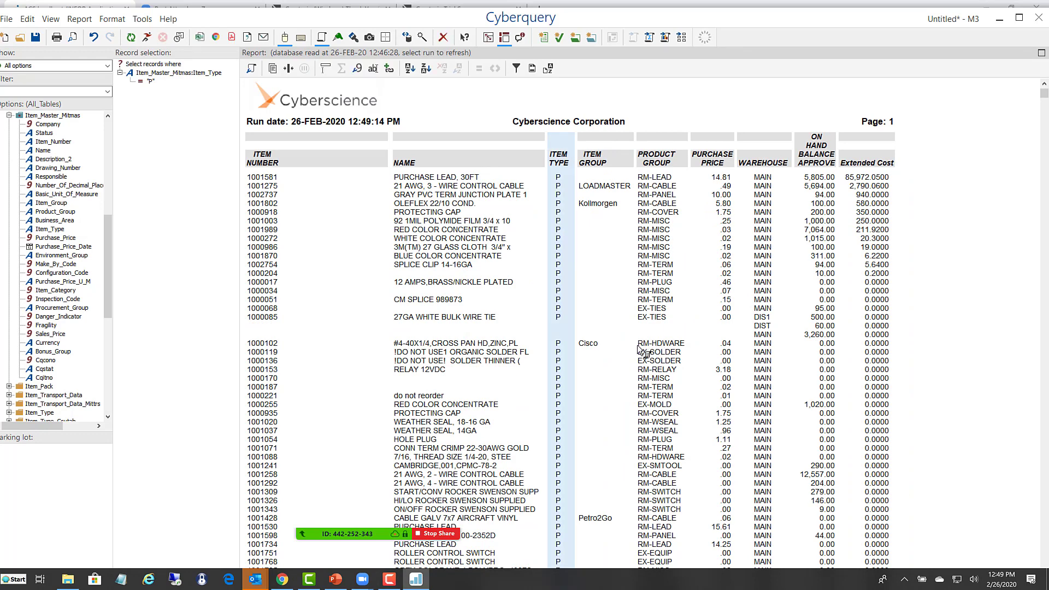
{"action": "scroll", "coordinate": [639, 349], "scroll_direction": "down", "scroll_amount": 1}
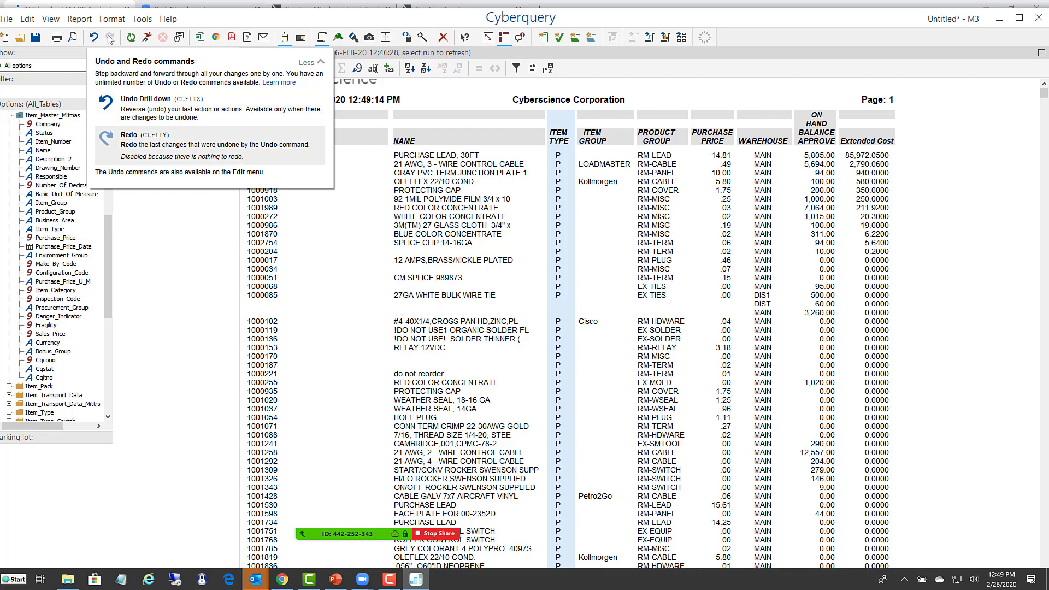
{"action": "left_click", "coordinate": [146, 37]}
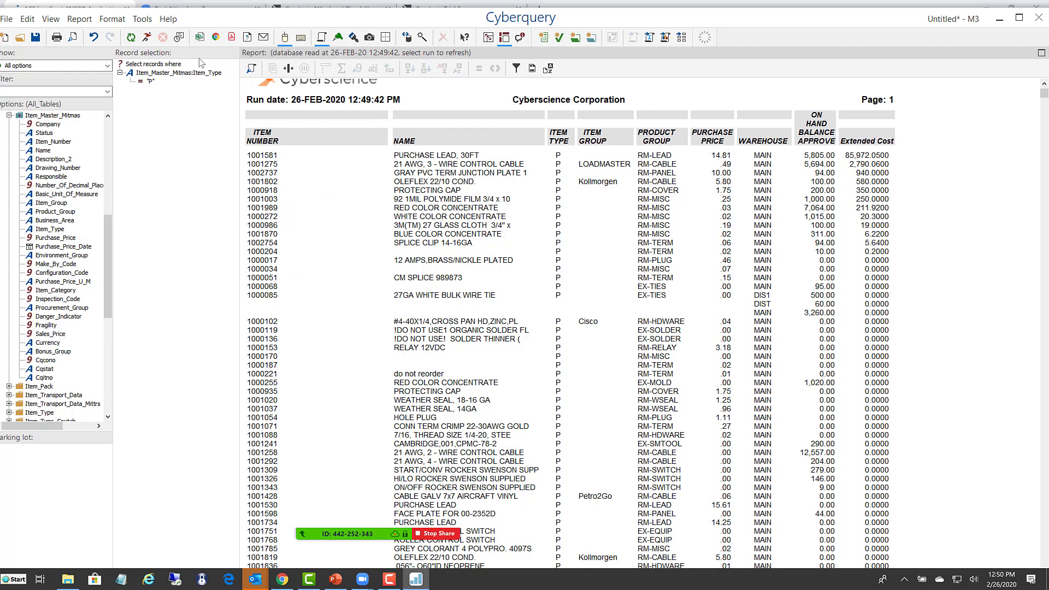
- Export the report to an Excel workbook and inspect the total formula beneath the Purchase Price column
{"action": "left_click", "coordinate": [200, 38]}
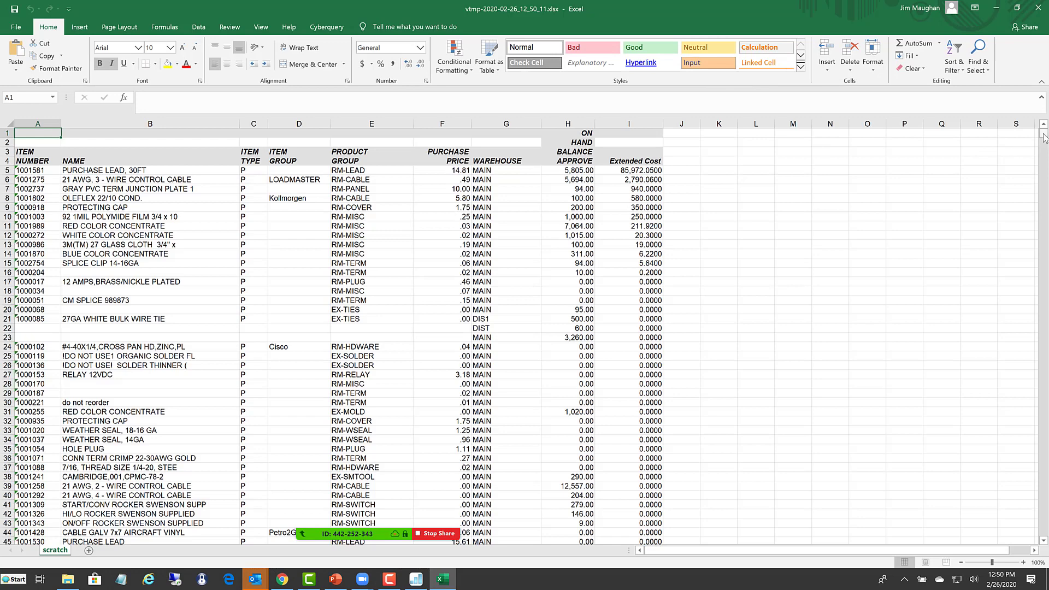
{"action": "left_click_drag", "start_coordinate": [1044, 138], "coordinate": [1044, 511]}
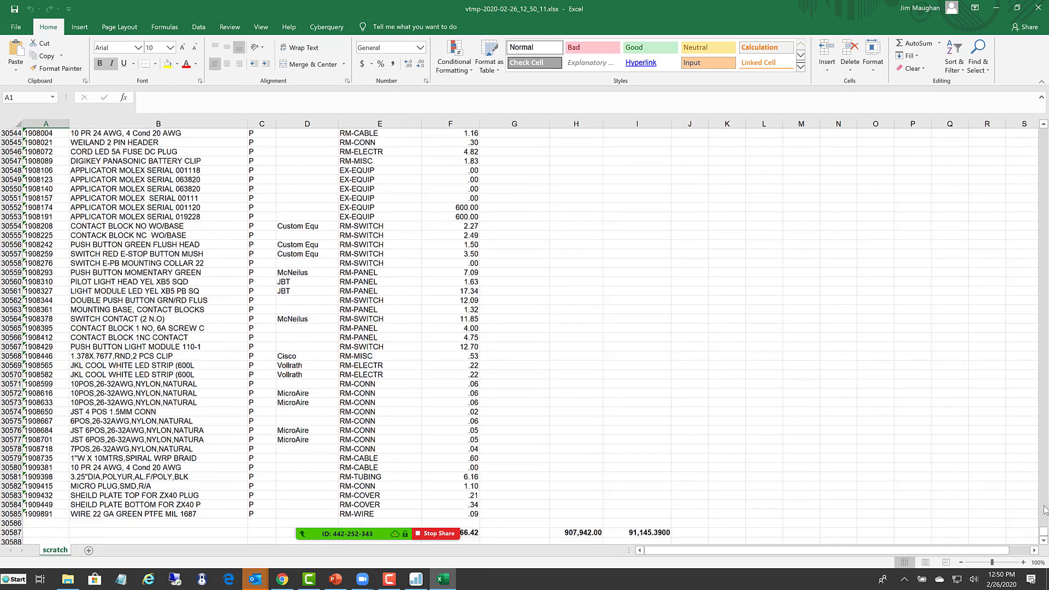
{"action": "left_click", "coordinate": [565, 533]}
{"action": "left_click", "coordinate": [471, 532]}
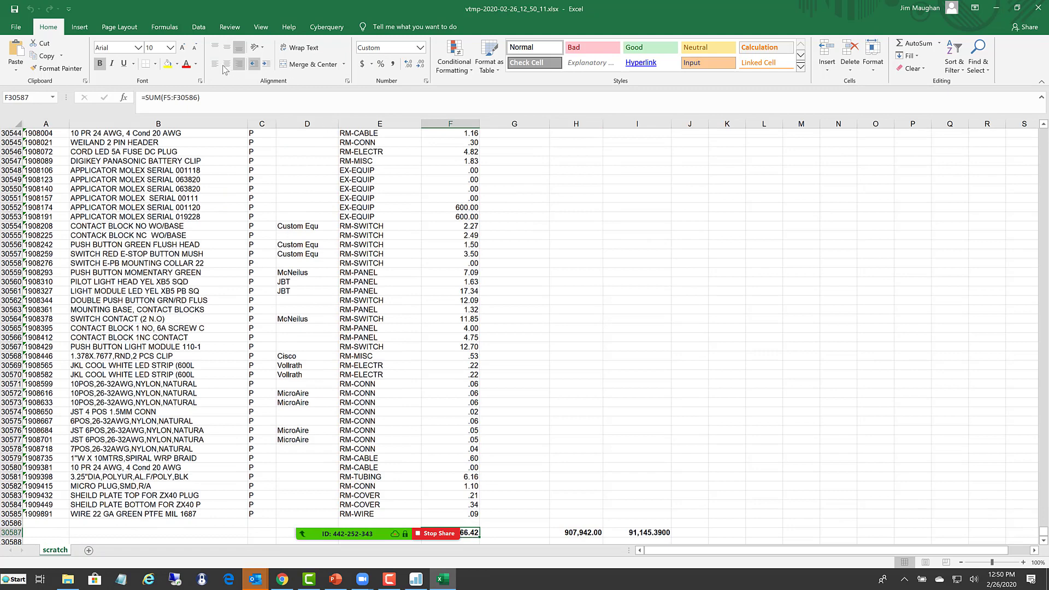
{"action": "left_click_drag", "start_coordinate": [209, 97], "coordinate": [76, 97]}
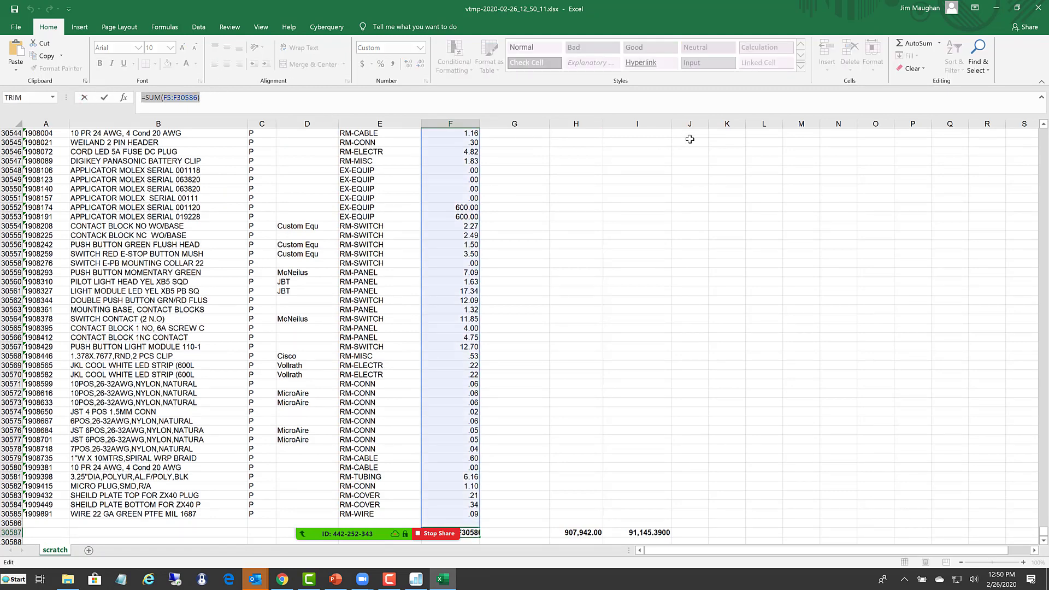
{"action": "key", "text": "Escape"}
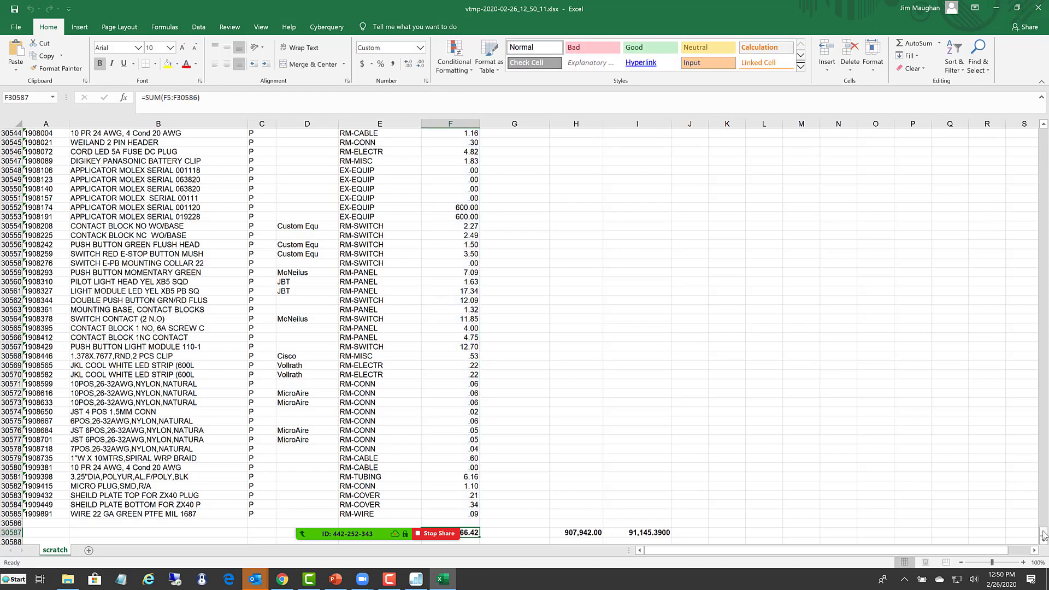
{"action": "left_click_drag", "start_coordinate": [1043, 534], "coordinate": [1043, 135]}
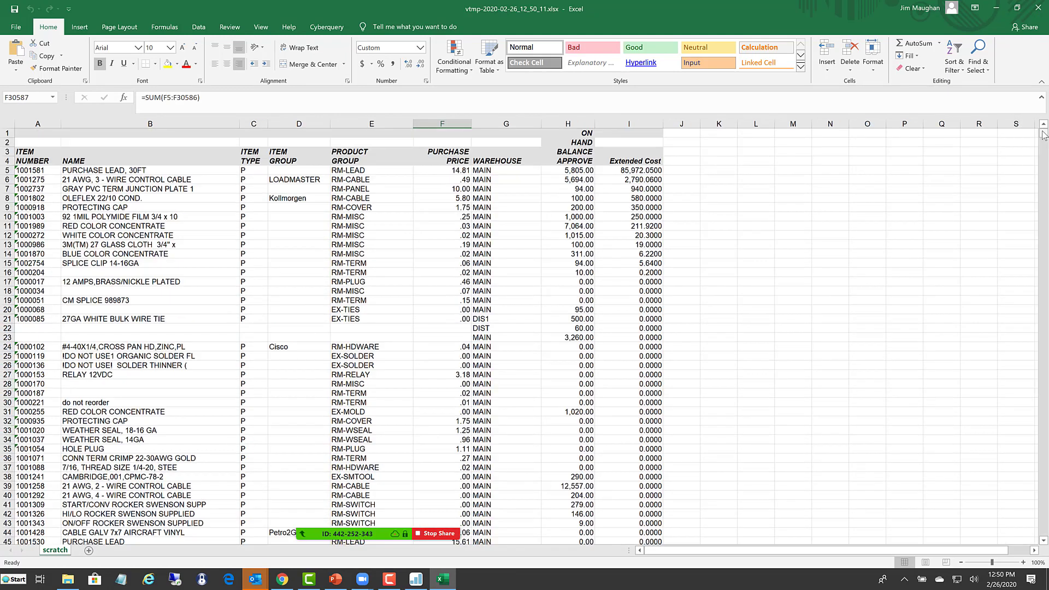
- Start inserting a Cyberquery report at cell L2, connecting to the localhost server with the saved credentials and choosing the M3 application
{"action": "left_click", "coordinate": [750, 143]}
{"action": "left_click", "coordinate": [325, 27]}
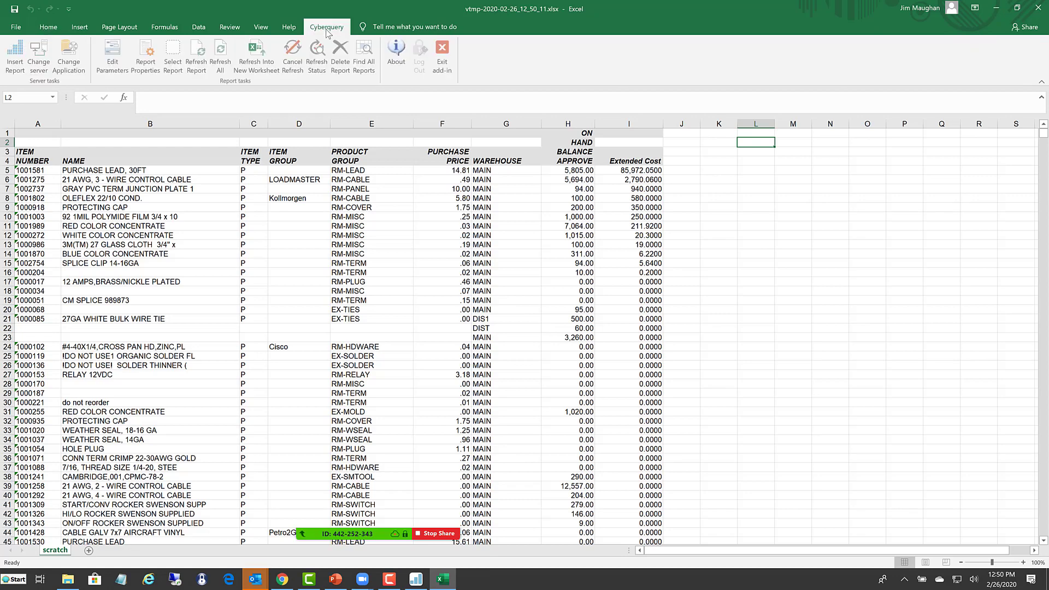
{"action": "left_click", "coordinate": [13, 56]}
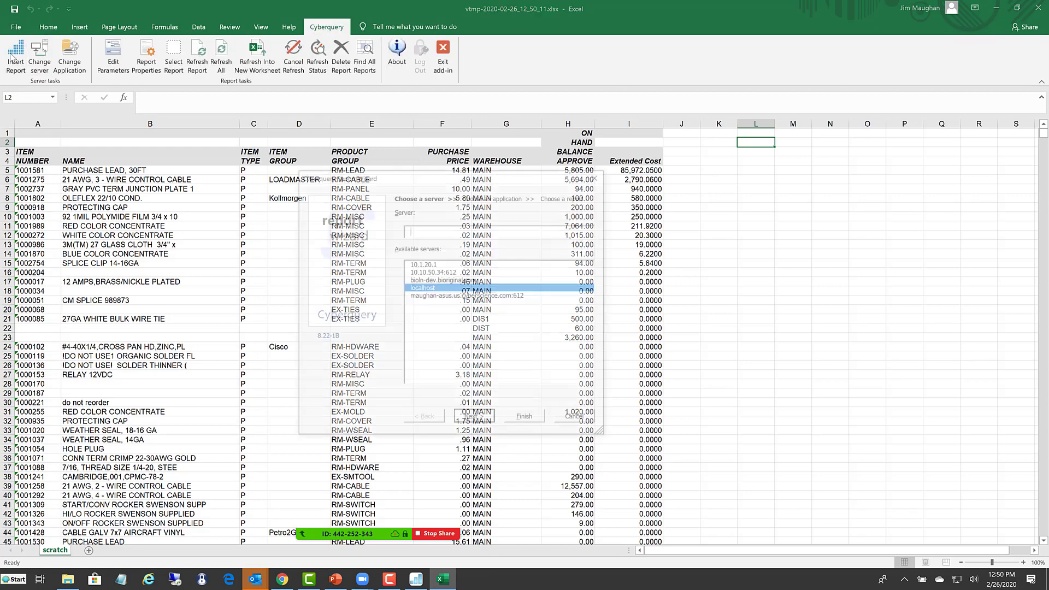
{"action": "left_click", "coordinate": [478, 419]}
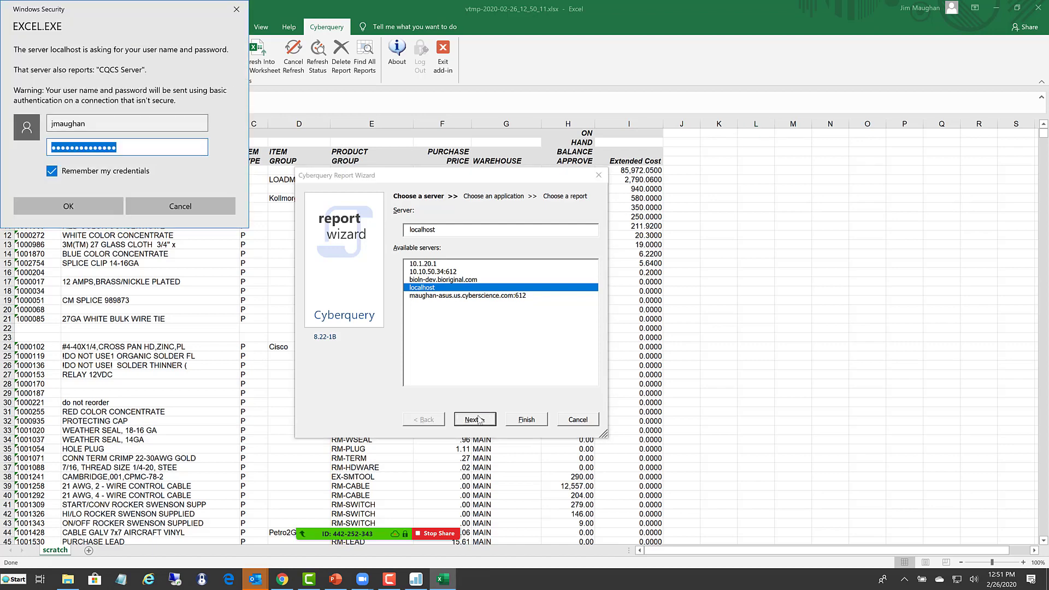
{"action": "left_click", "coordinate": [58, 204]}
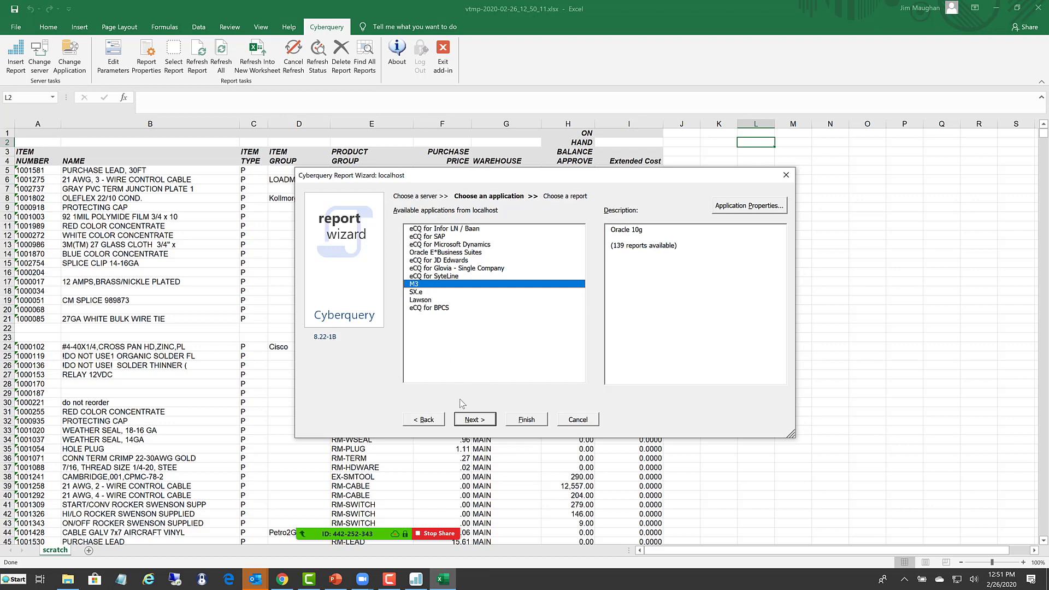
{"action": "left_click", "coordinate": [473, 421]}
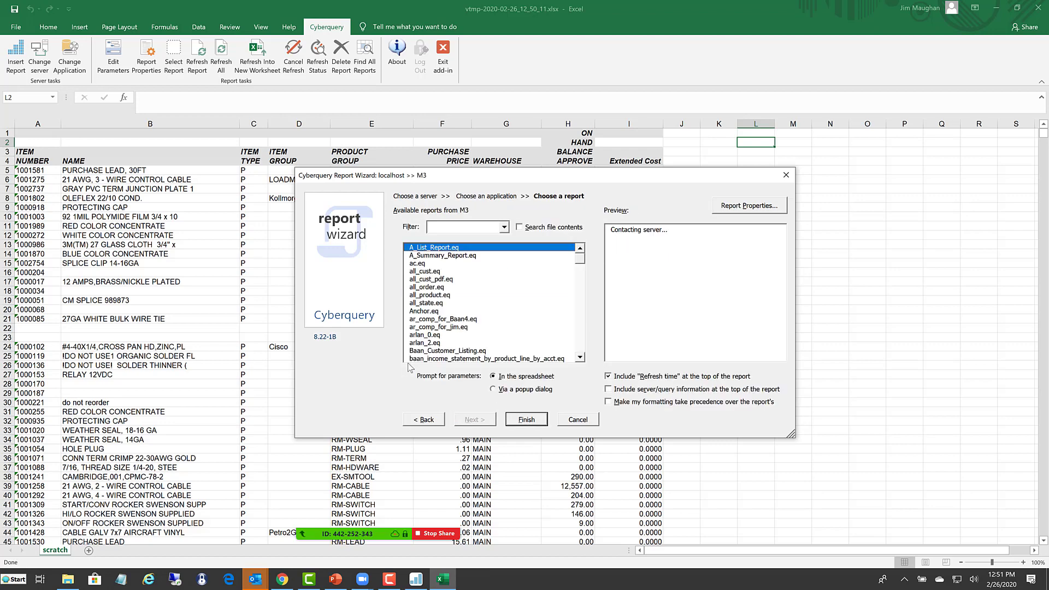
- Insert the xls_sales_details.eq report with its parameters prompted in the spreadsheet
{"action": "left_click_drag", "start_coordinate": [580, 258], "coordinate": [585, 352]}
{"action": "left_click", "coordinate": [435, 351]}
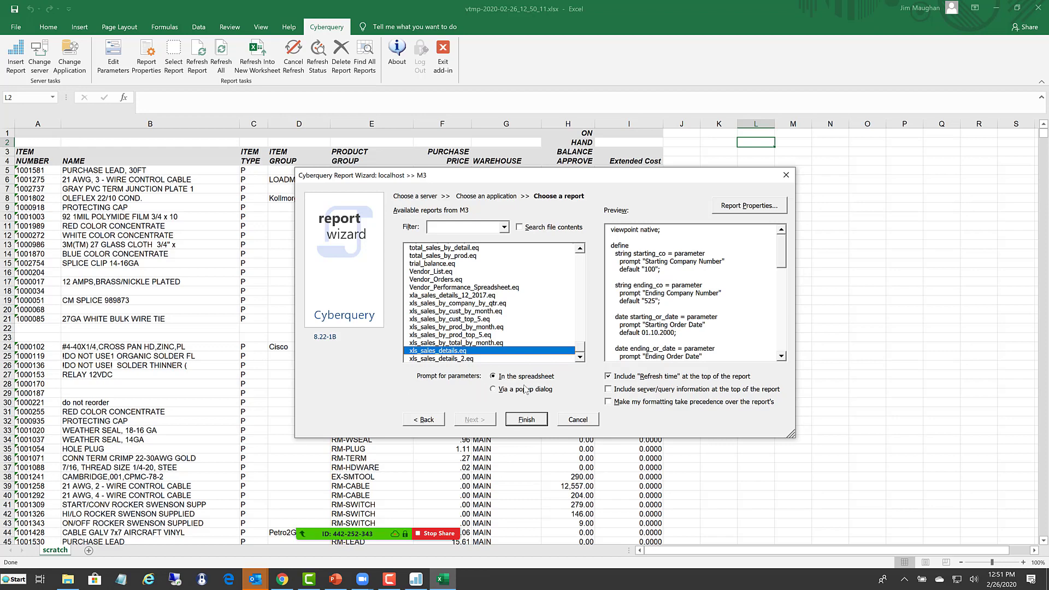
{"action": "left_click", "coordinate": [507, 391]}
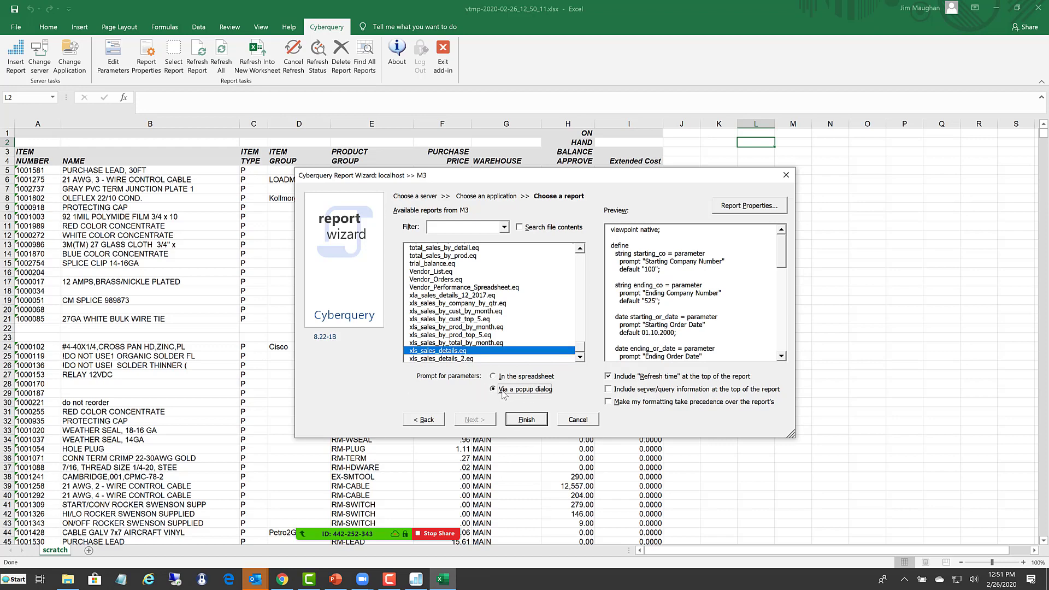
{"action": "left_click", "coordinate": [494, 377]}
{"action": "left_click", "coordinate": [527, 421]}
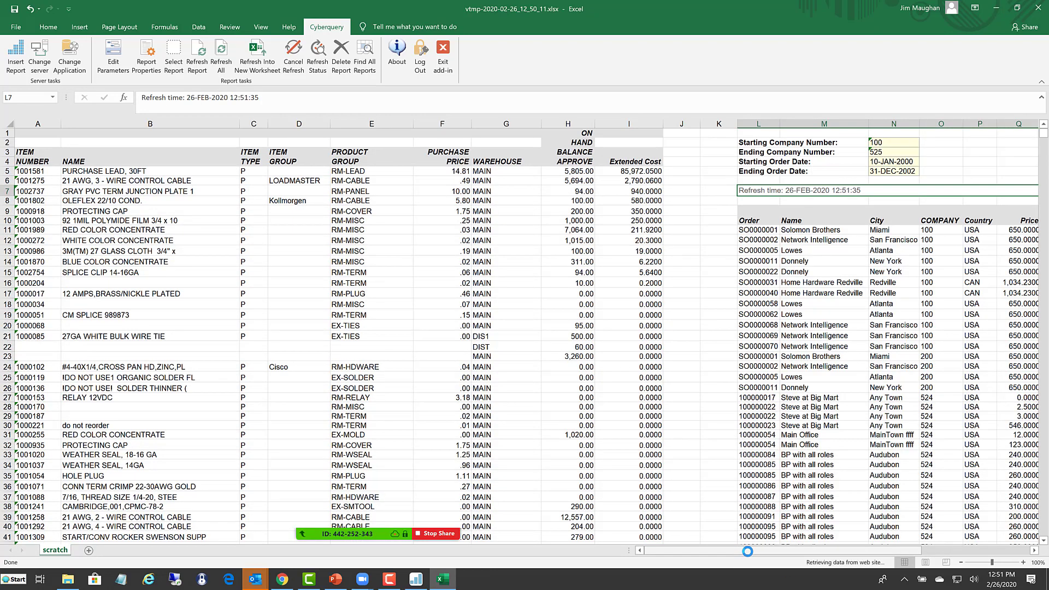
- Review the inserted sales details across to the Revenue column and close the workbook without saving
{"action": "left_click_drag", "start_coordinate": [742, 551], "coordinate": [890, 551]}
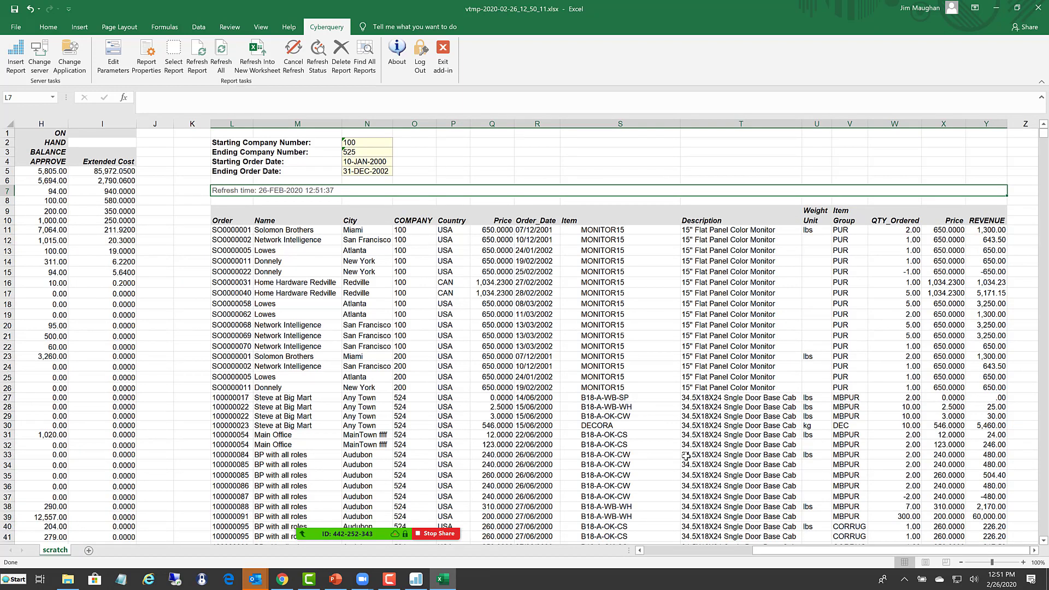
{"action": "left_click", "coordinate": [997, 366]}
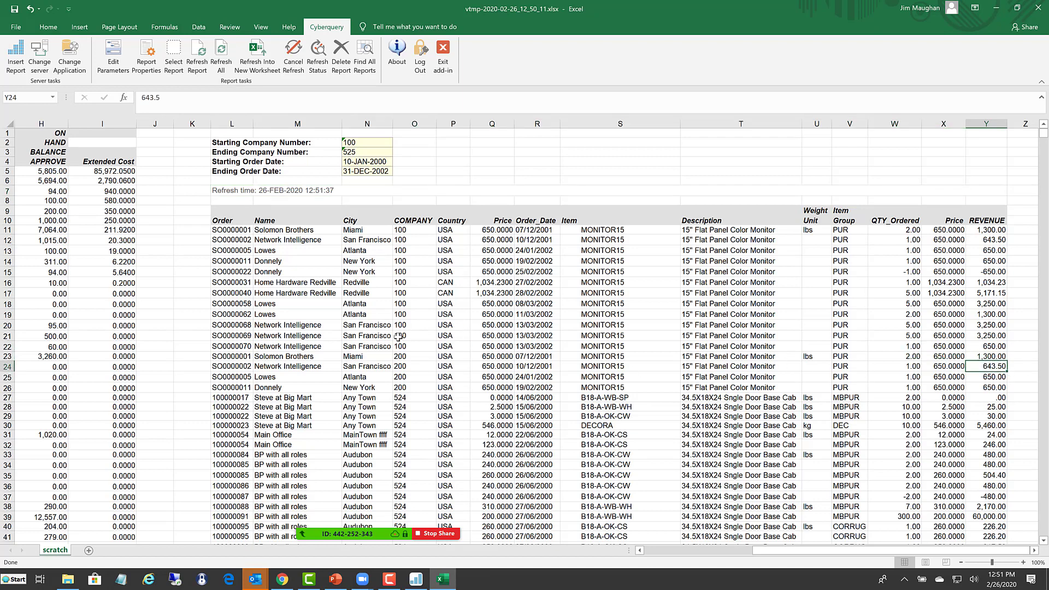
{"action": "left_click", "coordinate": [1039, 9]}
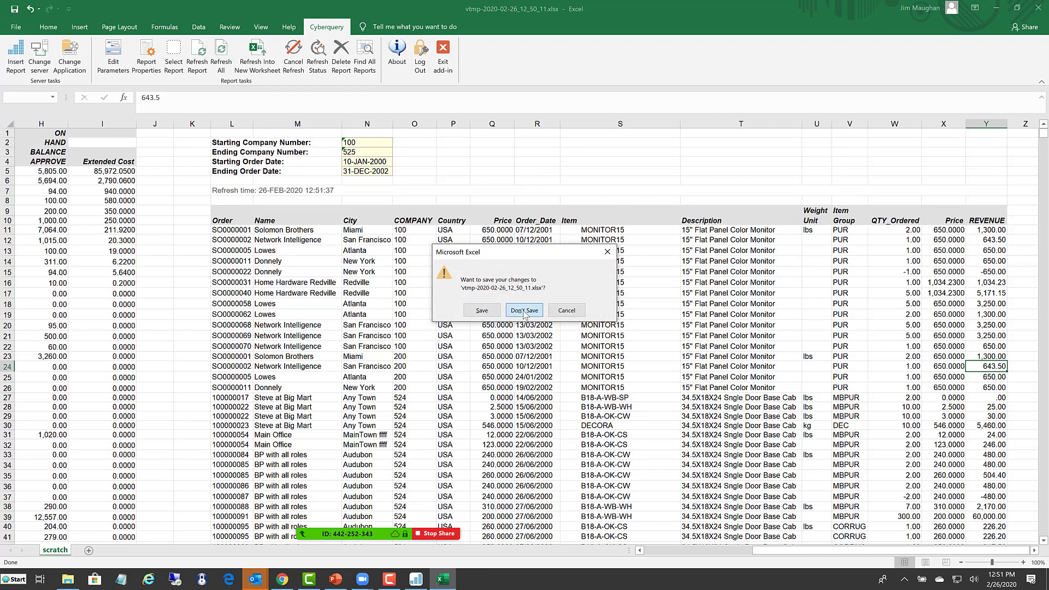
{"action": "left_click", "coordinate": [524, 310]}
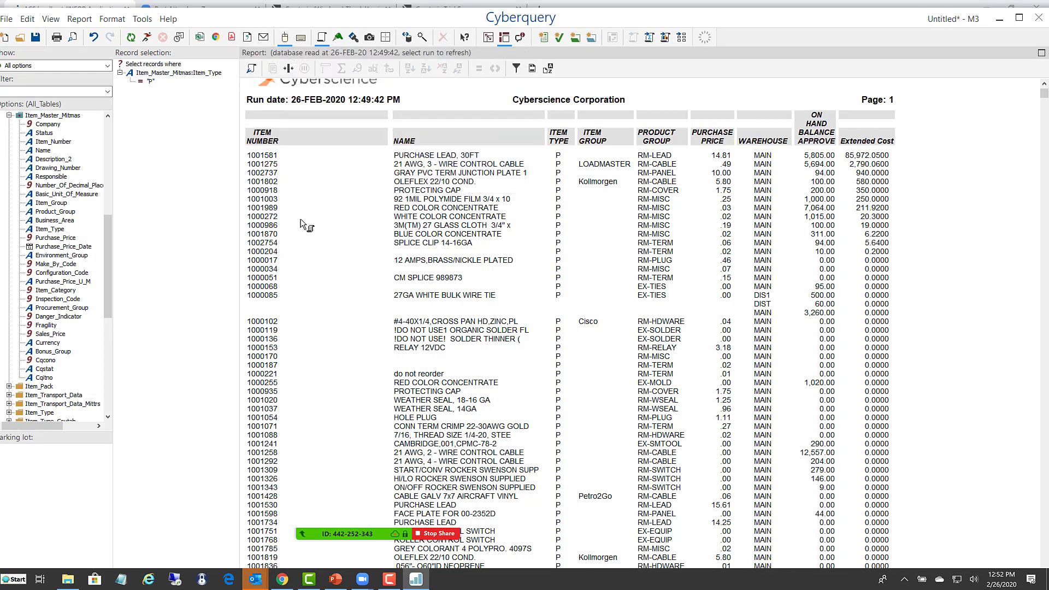
- View the report's query code in the language editor and return to the visual editor
{"action": "left_click", "coordinate": [301, 39]}
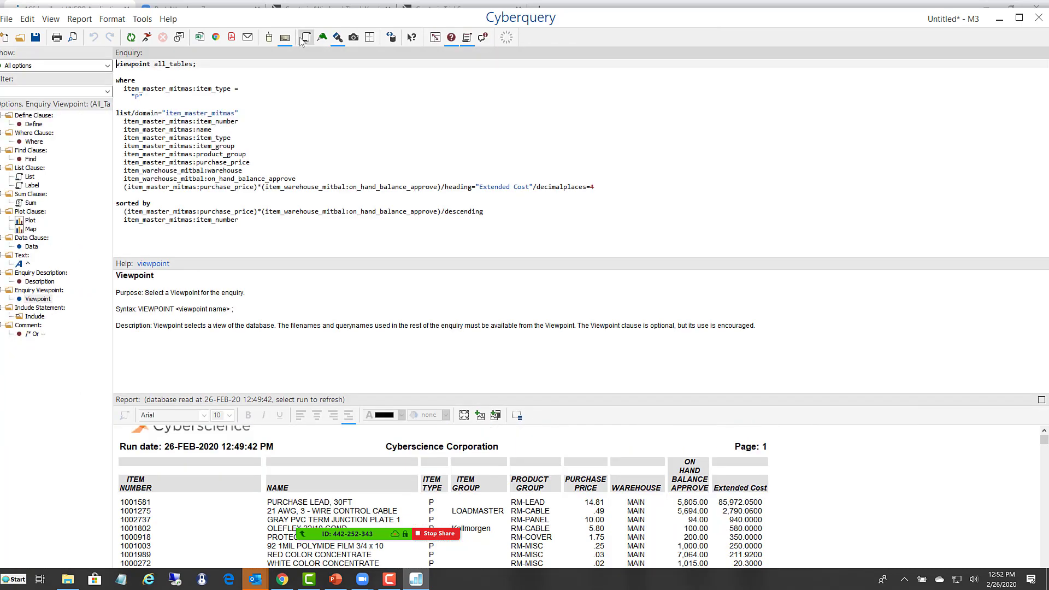
{"action": "left_click", "coordinate": [269, 38]}
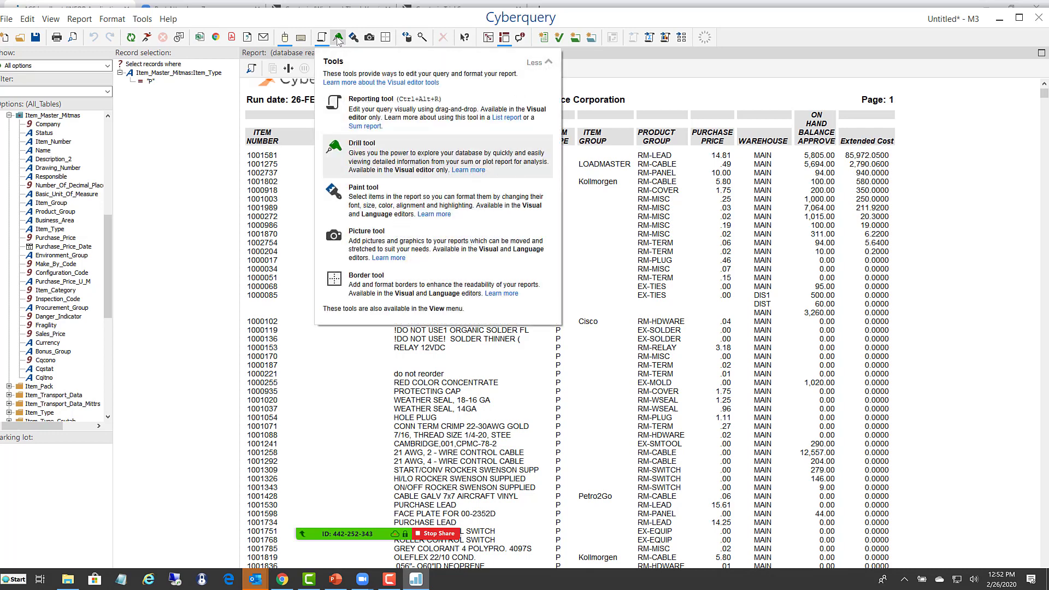
- Format the Item Number column values with the Paint tool: font size 20, bold, and a light gray background
{"action": "left_click", "coordinate": [354, 38]}
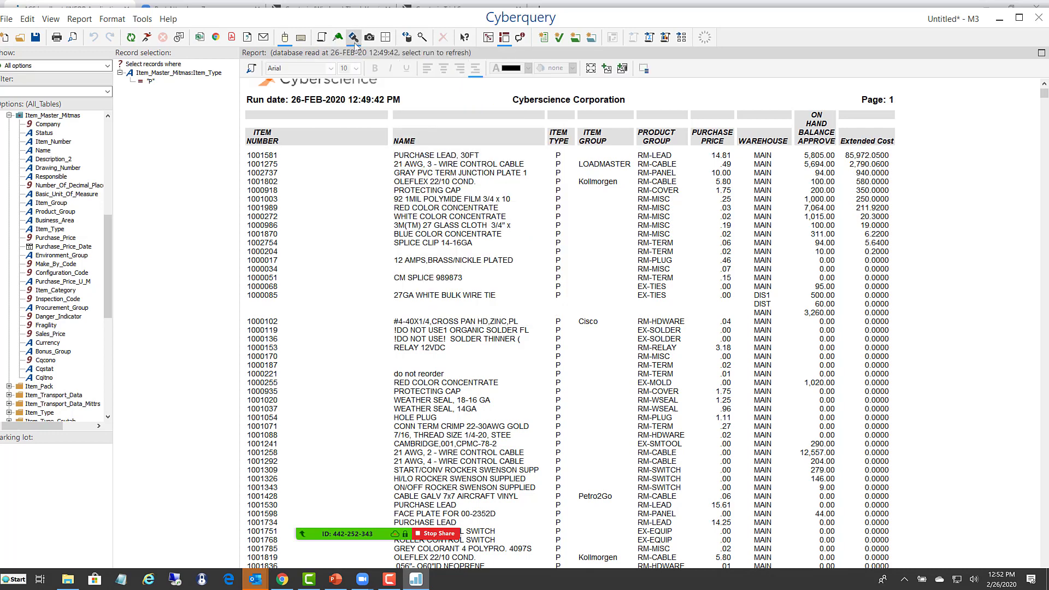
{"action": "left_click", "coordinate": [269, 198]}
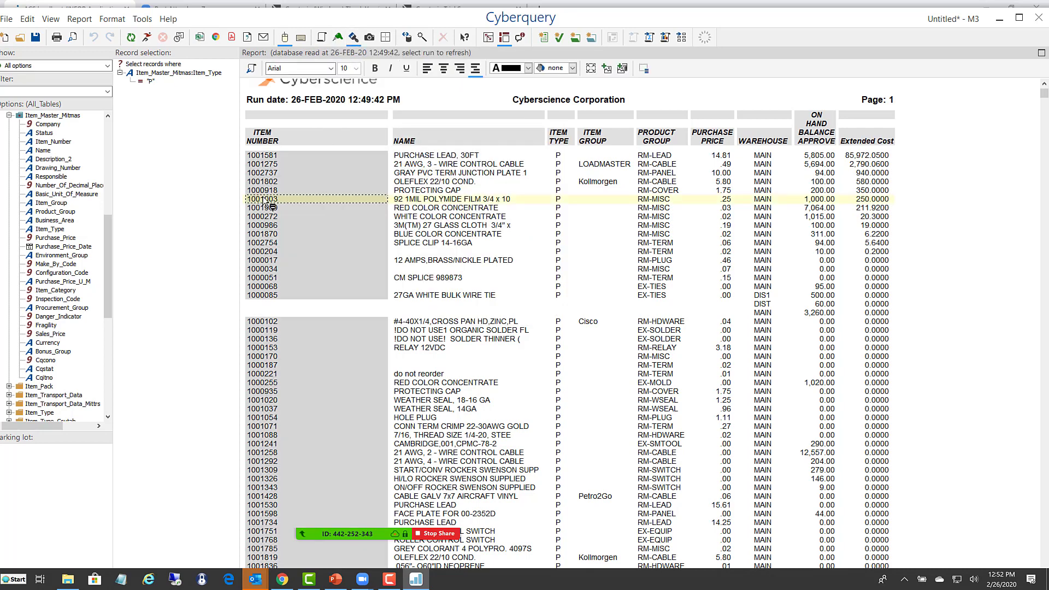
{"action": "left_click", "coordinate": [356, 68]}
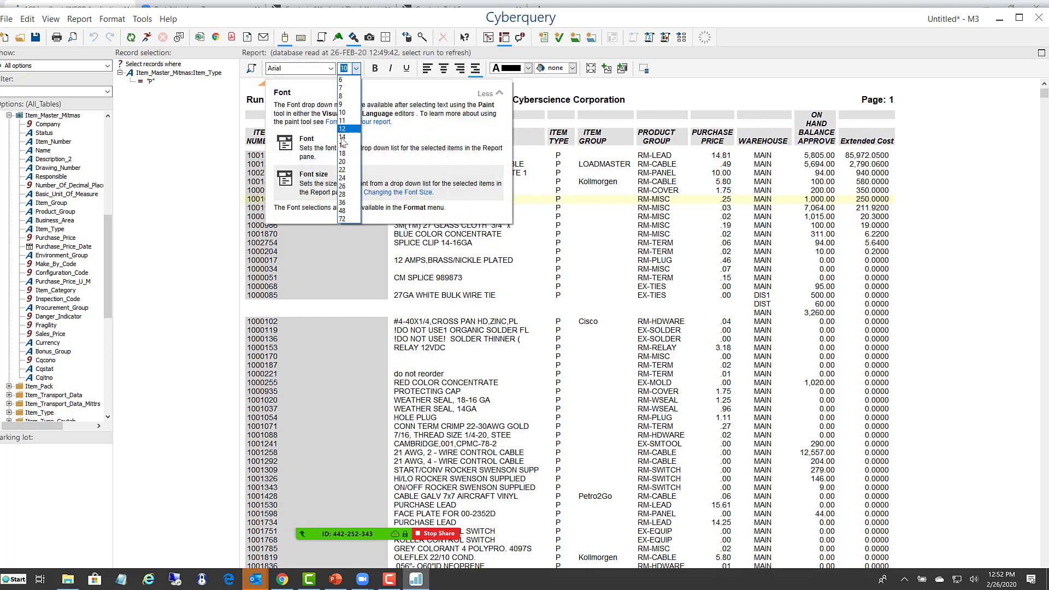
{"action": "left_click", "coordinate": [342, 162]}
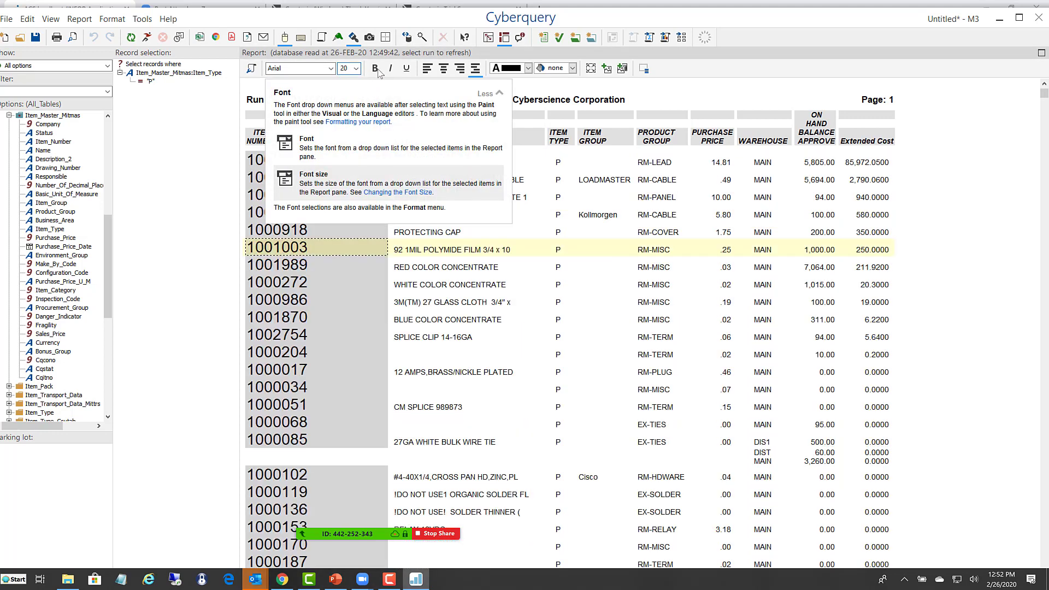
{"action": "left_click", "coordinate": [376, 70]}
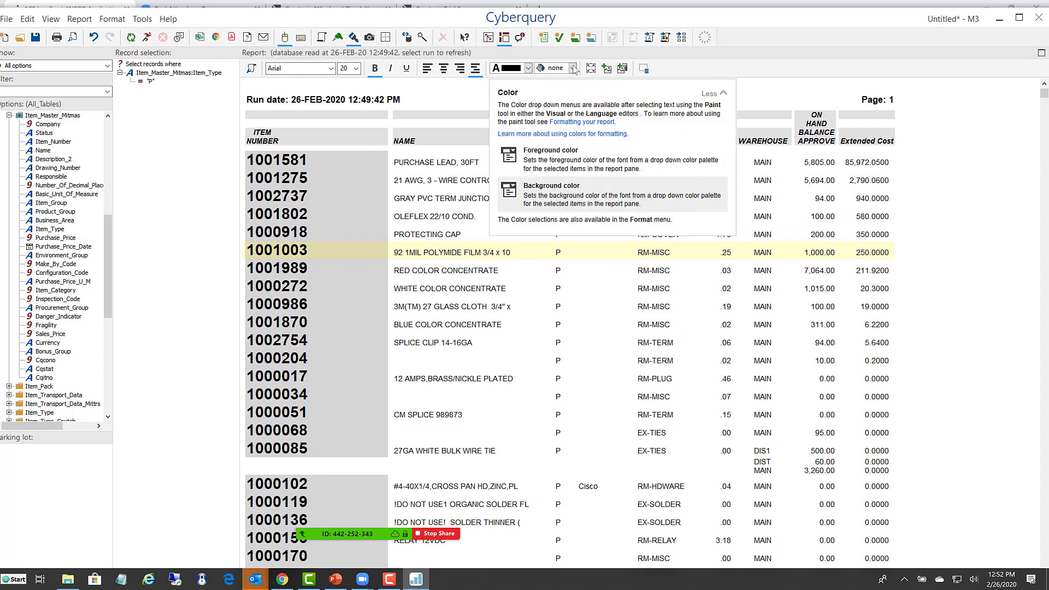
{"action": "left_click", "coordinate": [573, 68]}
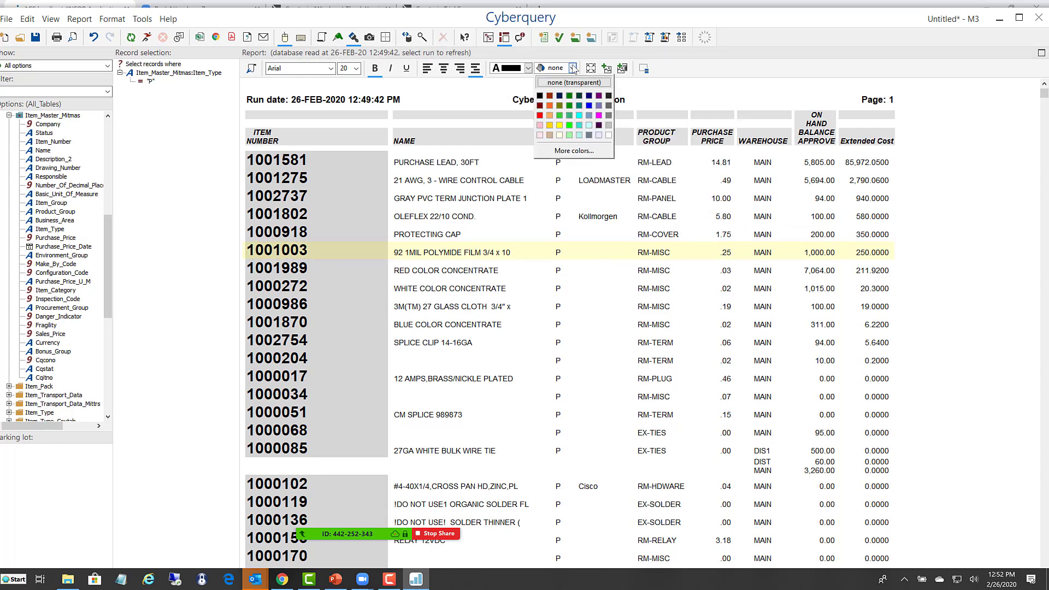
{"action": "left_click", "coordinate": [608, 125]}
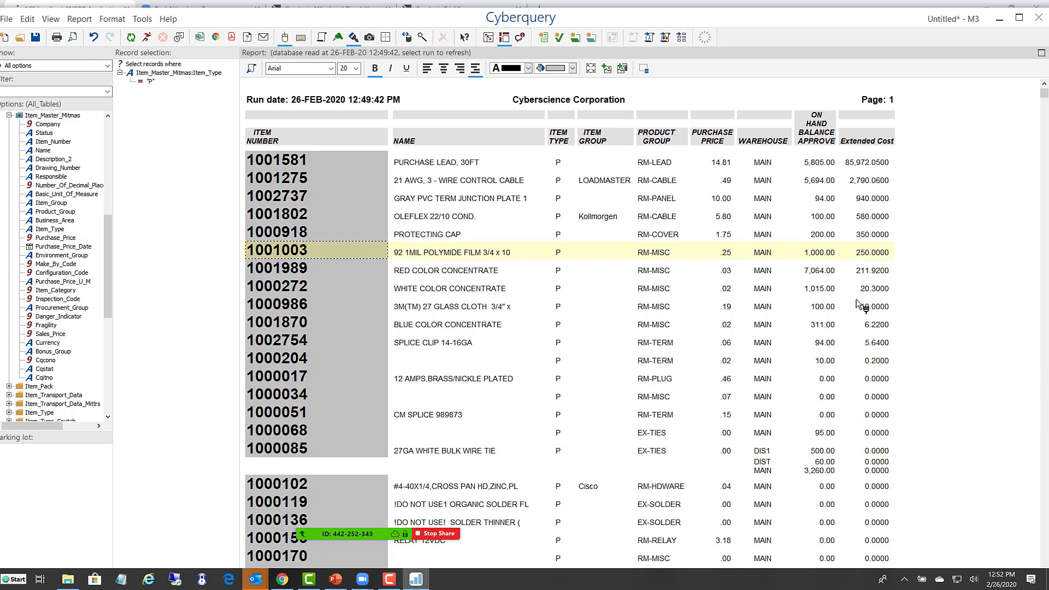
- Add a value highlight that colors the whole line yellow where ON-HAND-BALANCE-APPROVE is >= 100.00
{"action": "left_click", "coordinate": [821, 308]}
{"action": "right_click", "coordinate": [821, 308]}
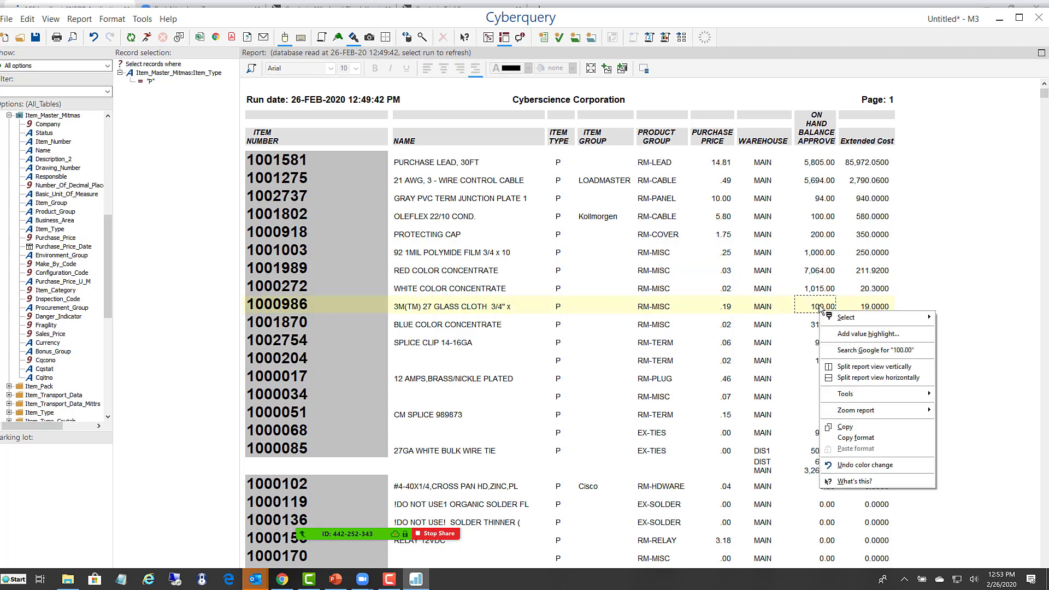
{"action": "left_click", "coordinate": [862, 334]}
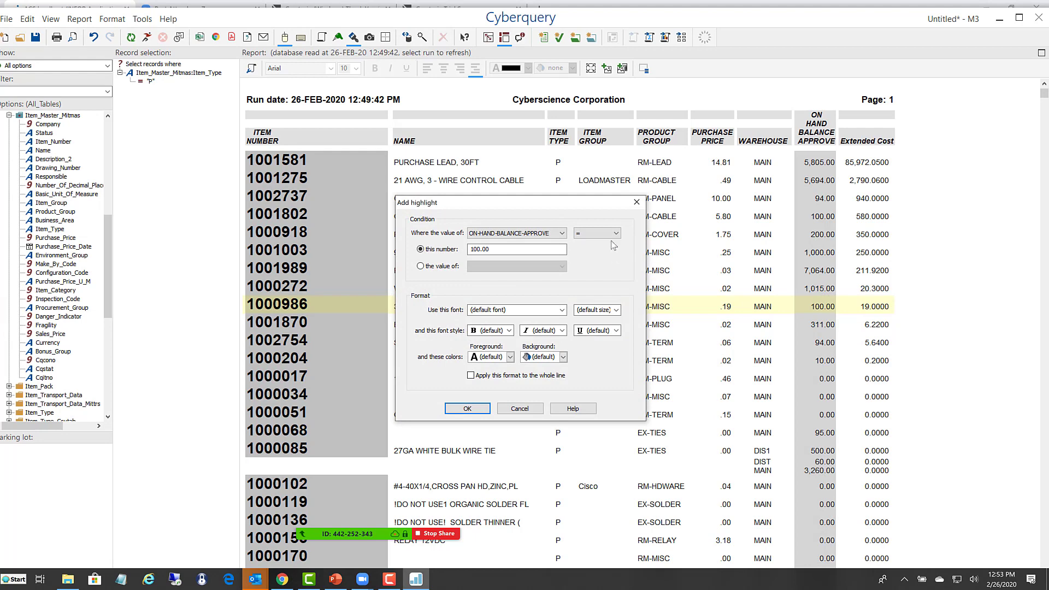
{"action": "left_click", "coordinate": [616, 233]}
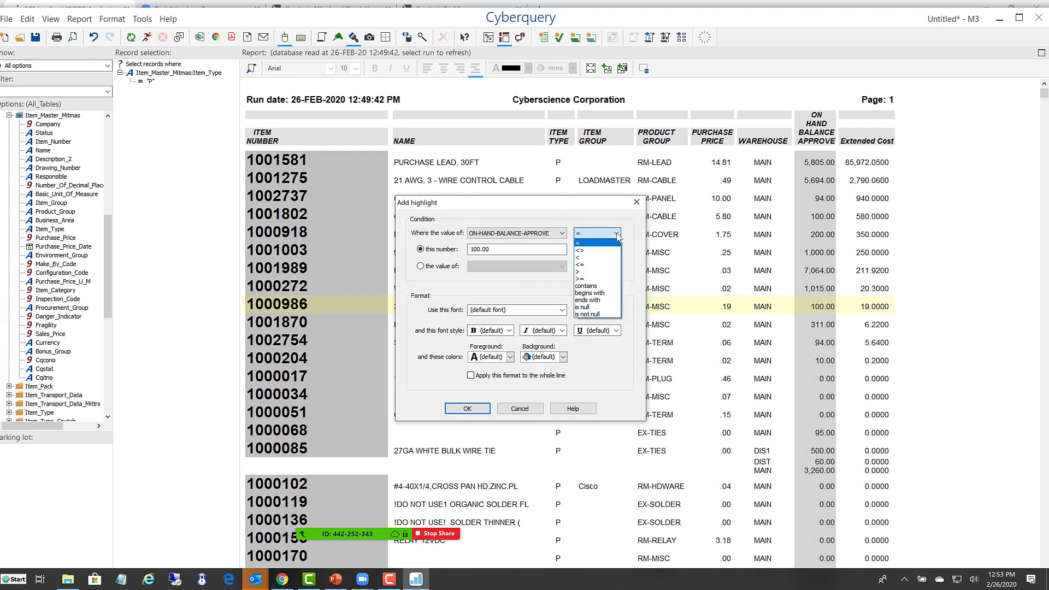
{"action": "left_click", "coordinate": [583, 280]}
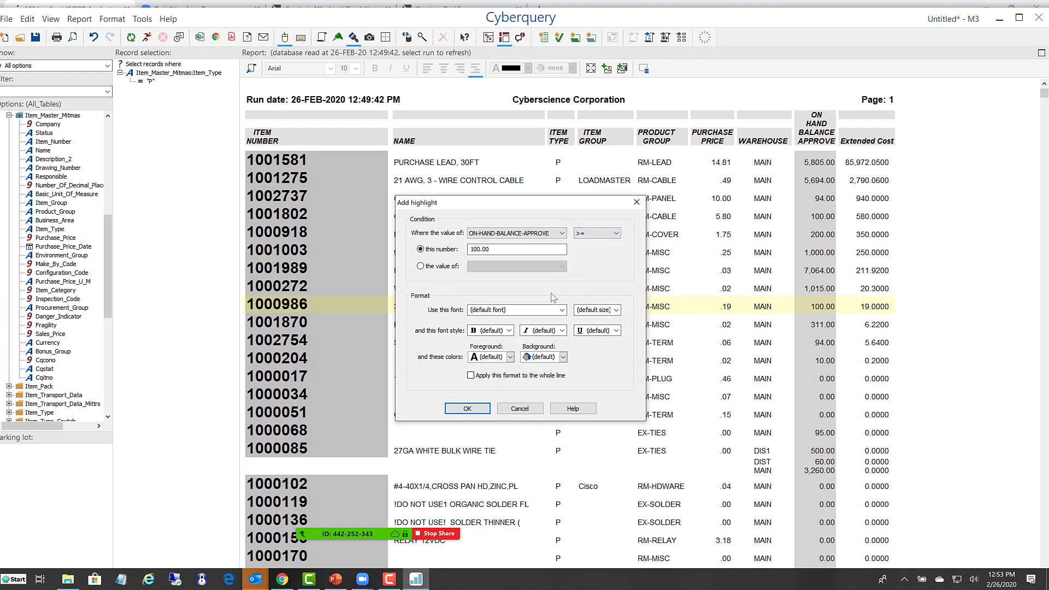
{"action": "left_click", "coordinate": [563, 357]}
{"action": "left_click", "coordinate": [546, 414]}
{"action": "left_click", "coordinate": [470, 375]}
{"action": "left_click", "coordinate": [467, 409]}
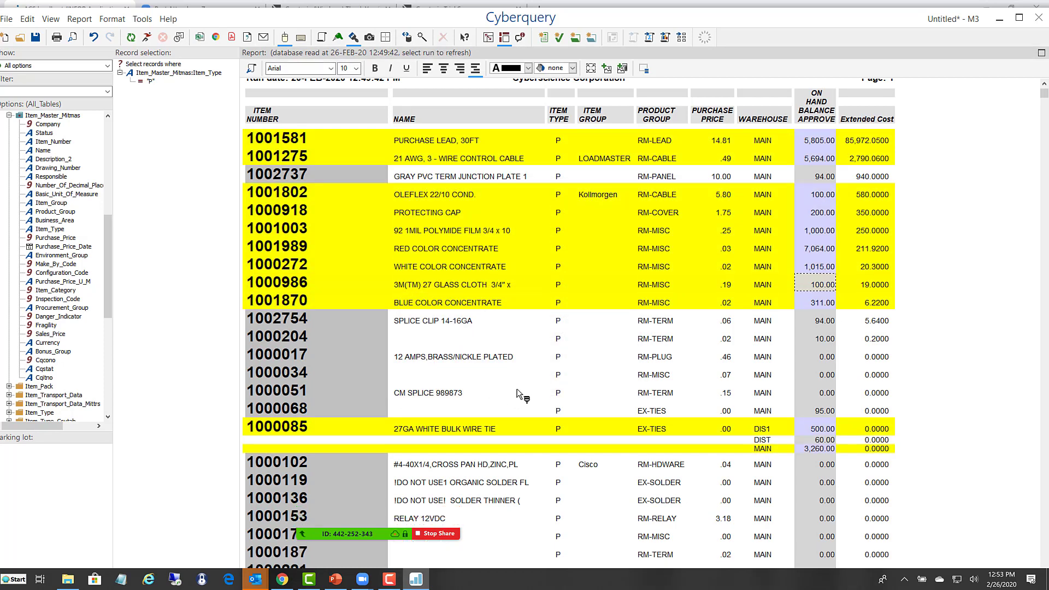
{"action": "scroll", "coordinate": [513, 393], "scroll_direction": "down", "scroll_amount": 3}
{"action": "scroll", "coordinate": [541, 400], "scroll_direction": "up", "scroll_amount": 3}
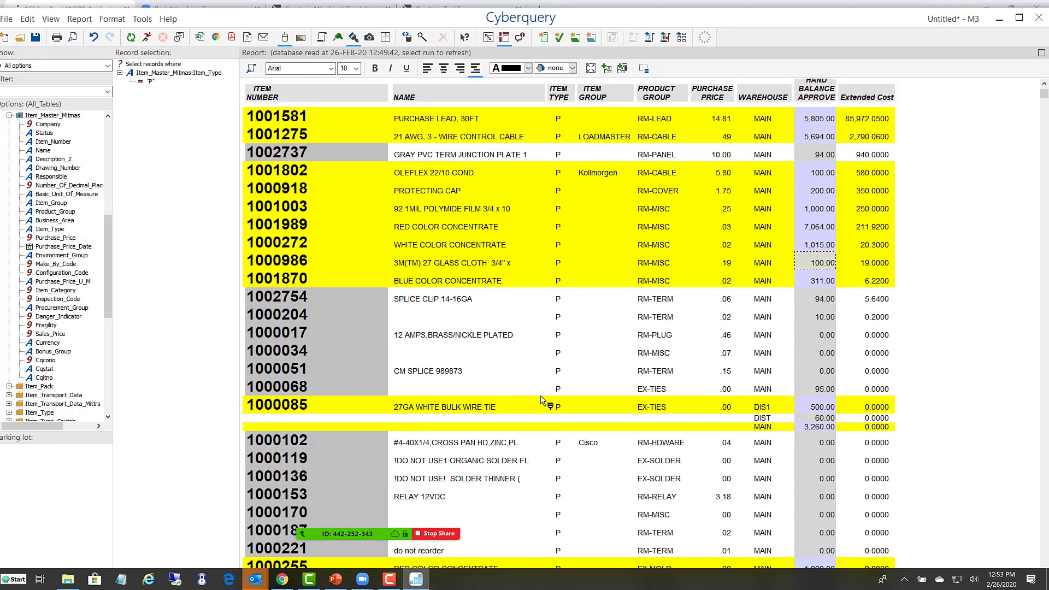
{"action": "scroll", "coordinate": [513, 402], "scroll_direction": "up", "scroll_amount": 2}
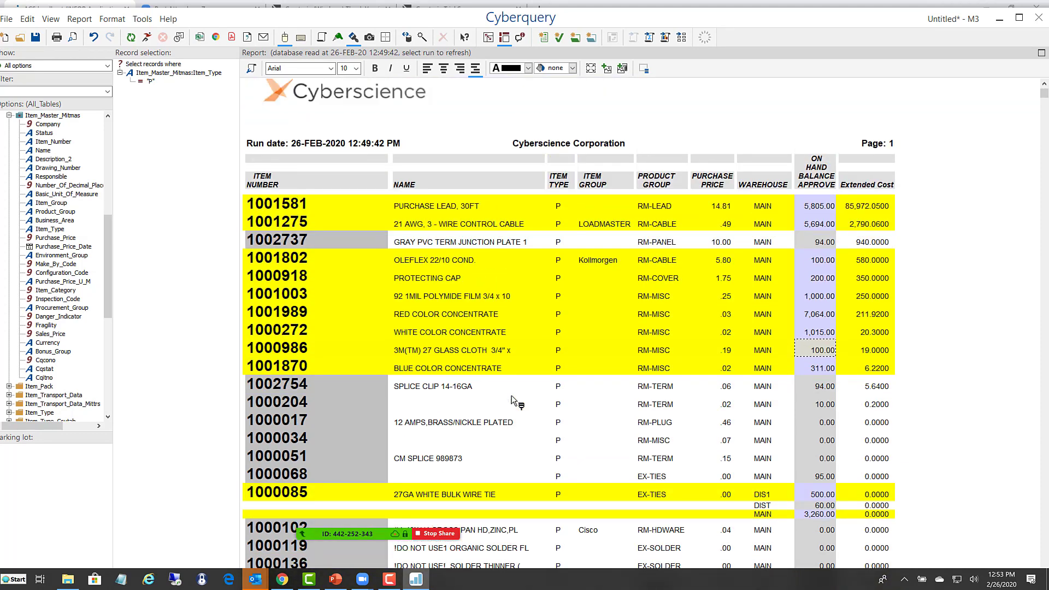
- Replace the Cyberscience header logo with Radius-Logo.png from the computer, shrunk and placed above the page number
{"action": "left_click", "coordinate": [371, 41]}
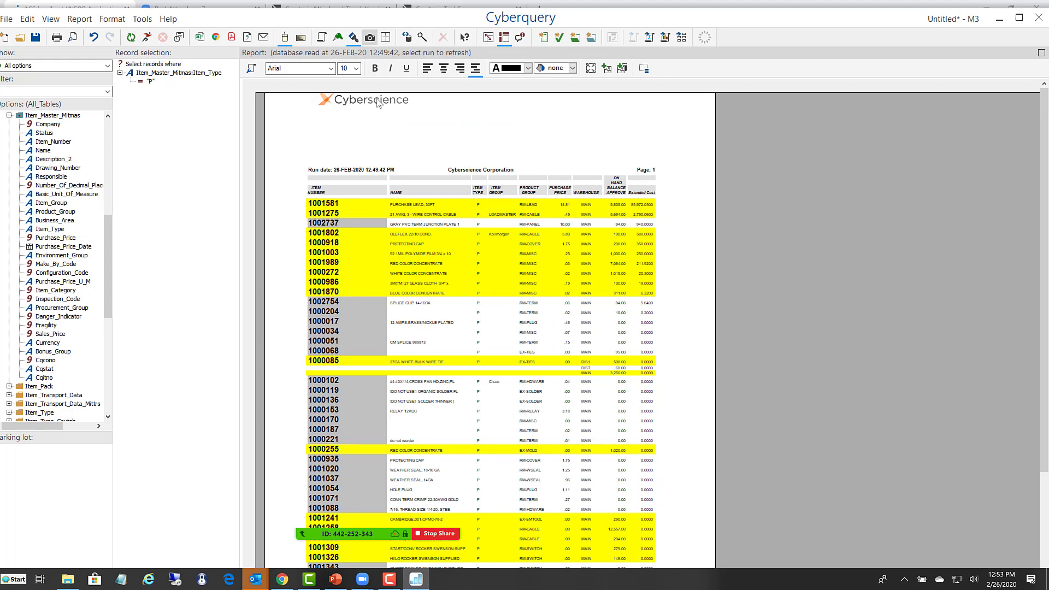
{"action": "left_click", "coordinate": [378, 104]}
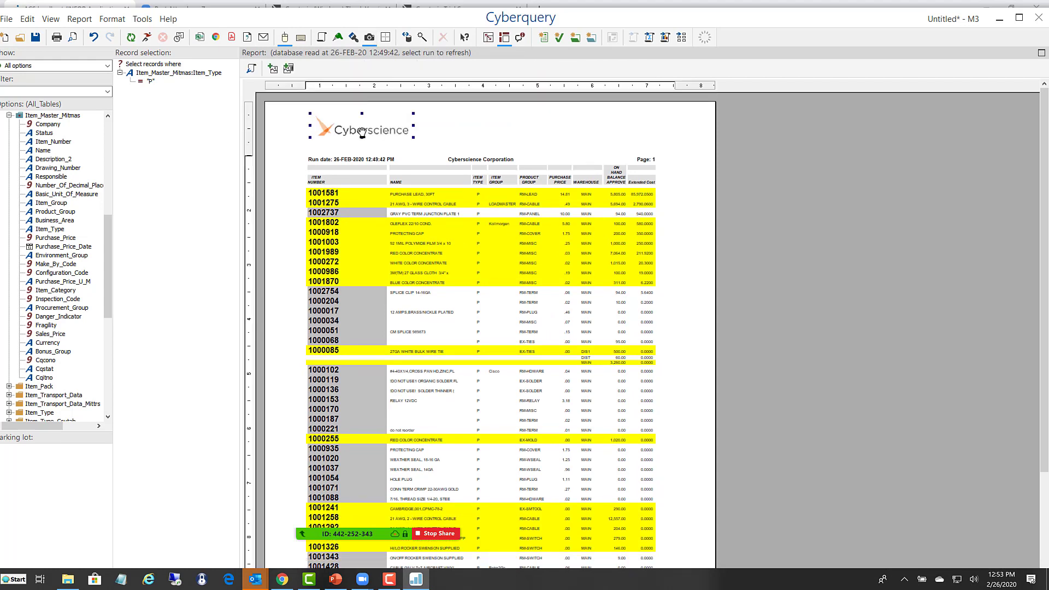
{"action": "key", "text": "Delete"}
{"action": "right_click", "coordinate": [362, 134]}
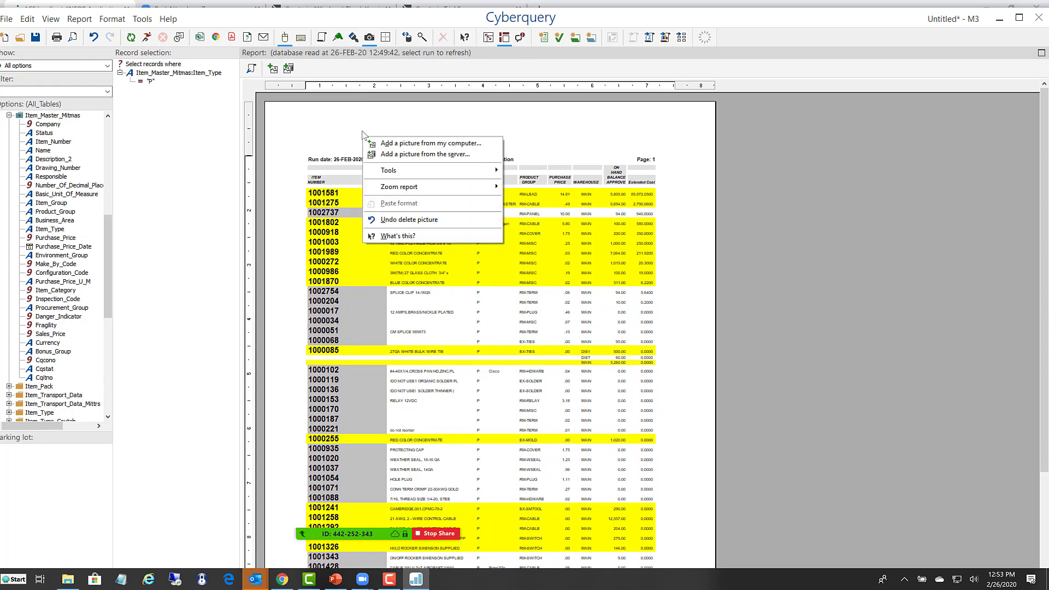
{"action": "left_click", "coordinate": [424, 144]}
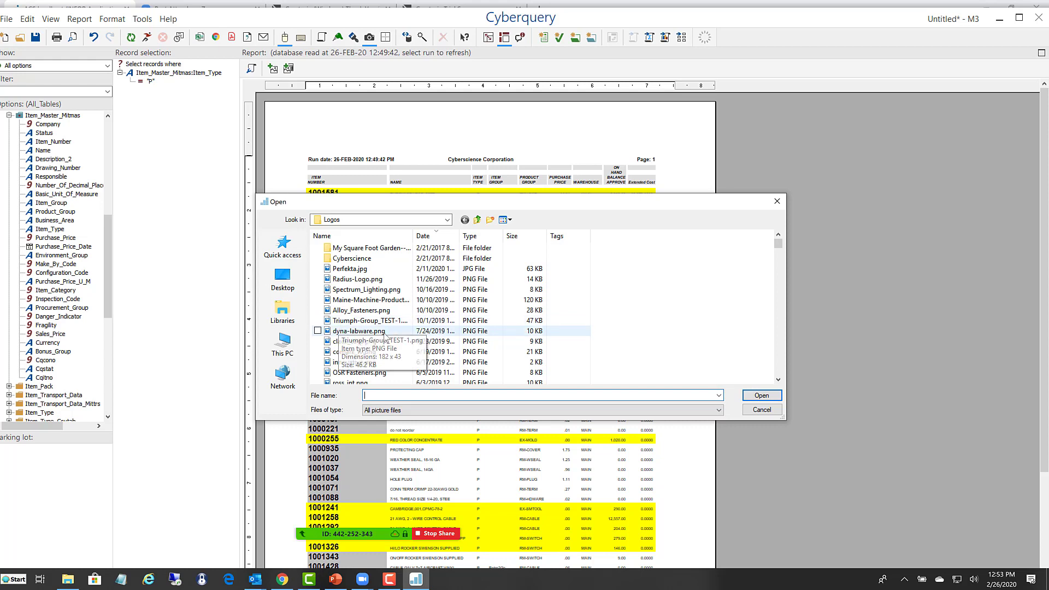
{"action": "left_click", "coordinate": [347, 280]}
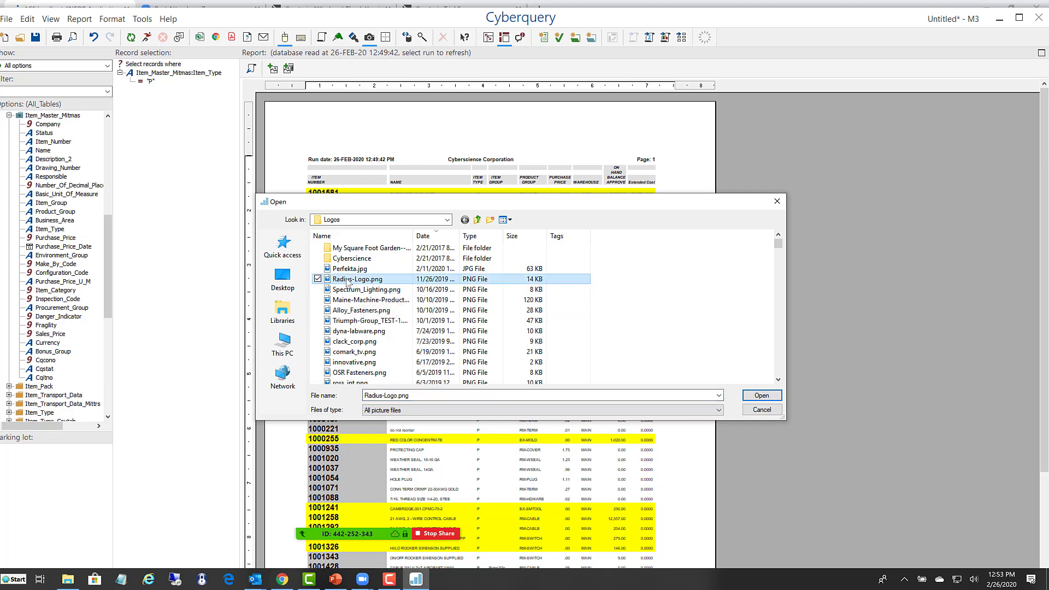
{"action": "left_click", "coordinate": [761, 395]}
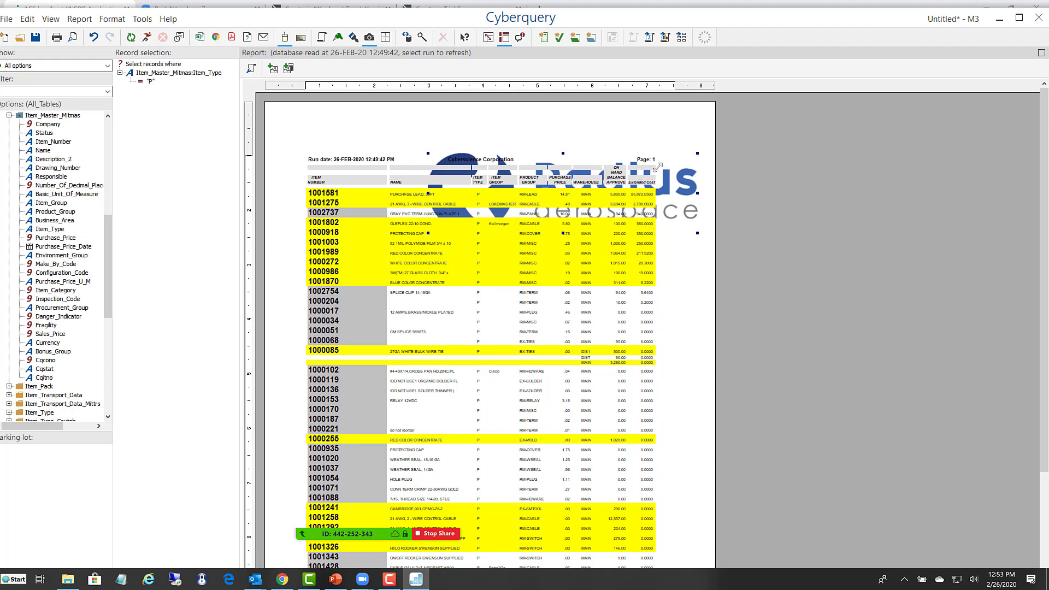
{"action": "left_click_drag", "start_coordinate": [648, 162], "coordinate": [594, 139]}
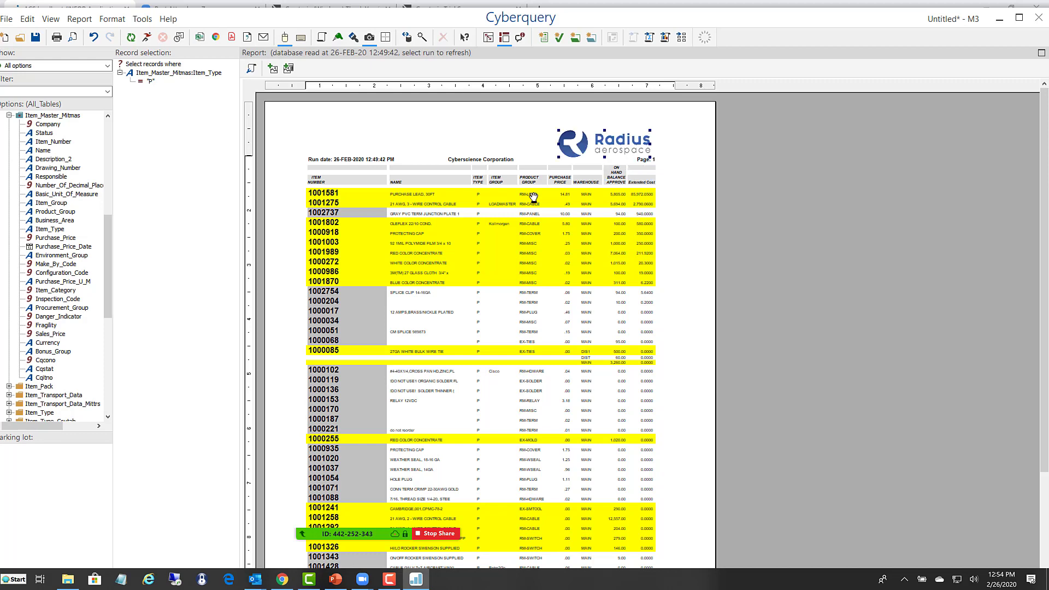
- Apply background striping to the report body's border, with light cyan as first color and none as second
{"action": "left_click", "coordinate": [385, 37]}
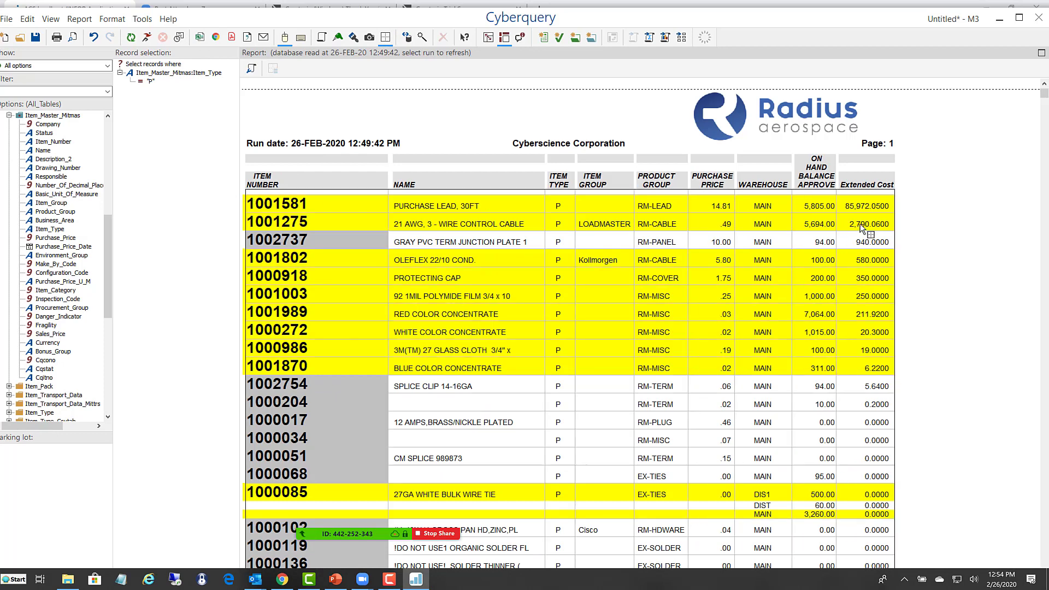
{"action": "right_click", "coordinate": [807, 227]}
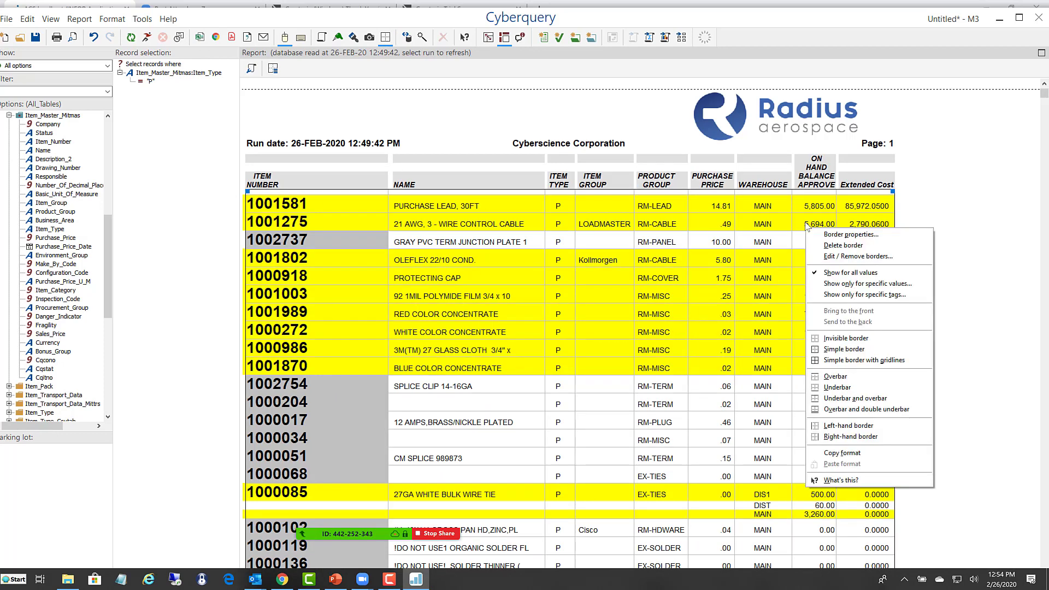
{"action": "left_click", "coordinate": [838, 236]}
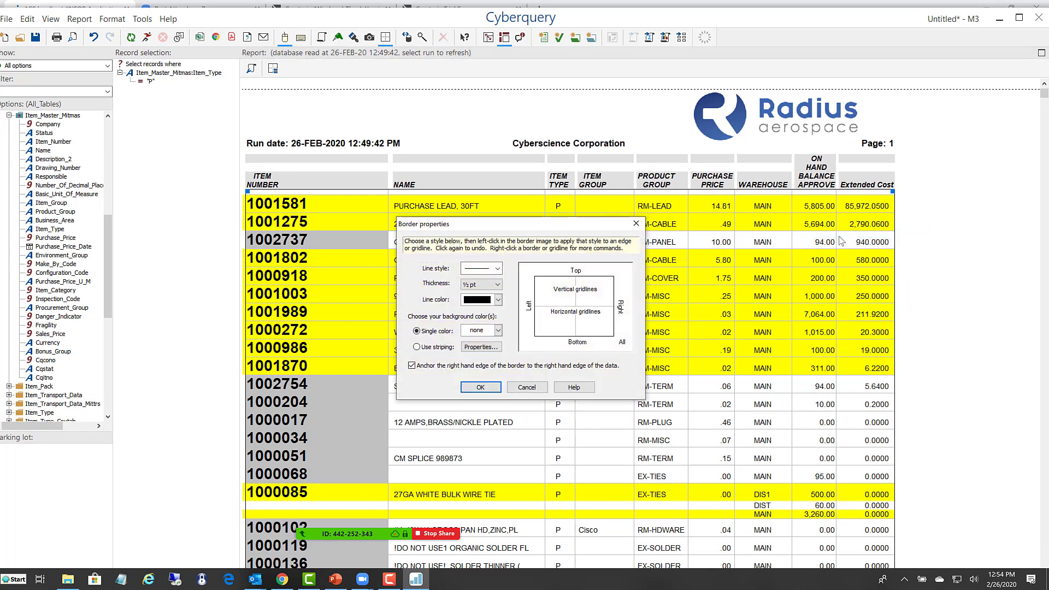
{"action": "left_click", "coordinate": [417, 347]}
{"action": "left_click", "coordinate": [481, 347]}
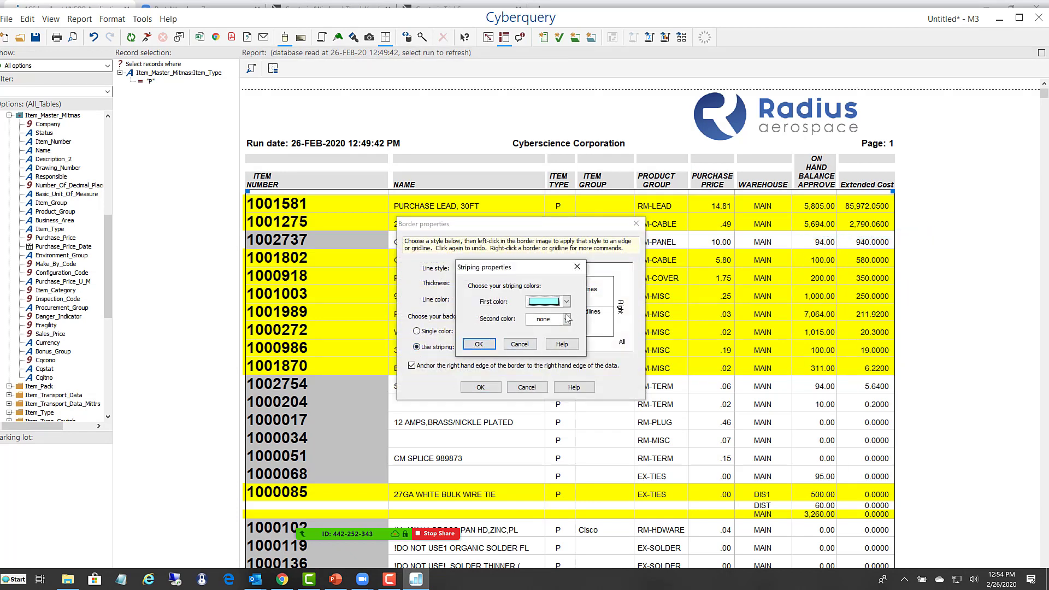
{"action": "left_click", "coordinate": [474, 345]}
{"action": "left_click", "coordinate": [479, 387]}
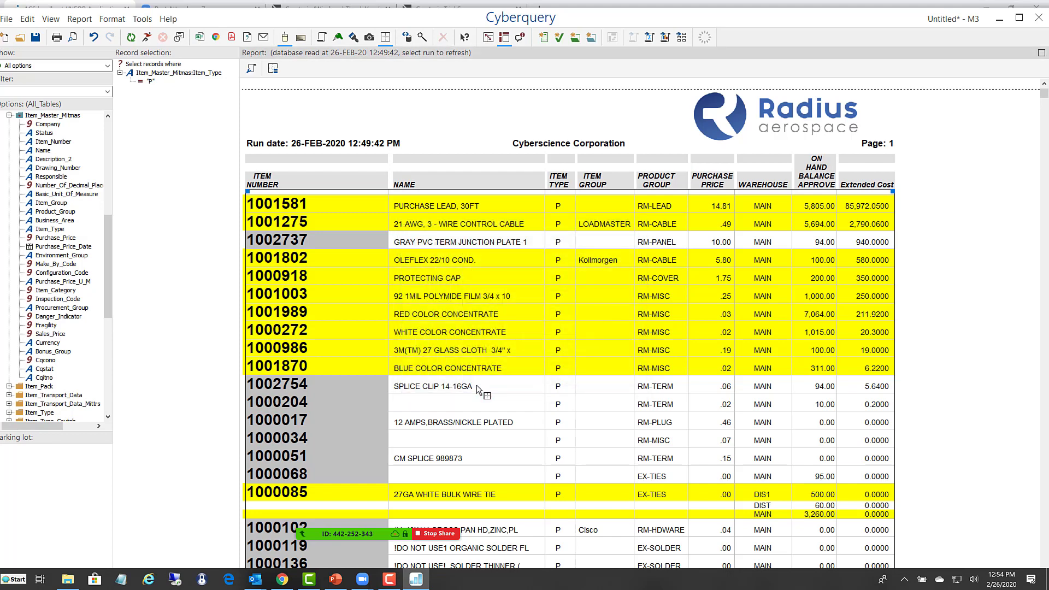
{"action": "scroll", "coordinate": [478, 388], "scroll_direction": "down", "scroll_amount": 4}
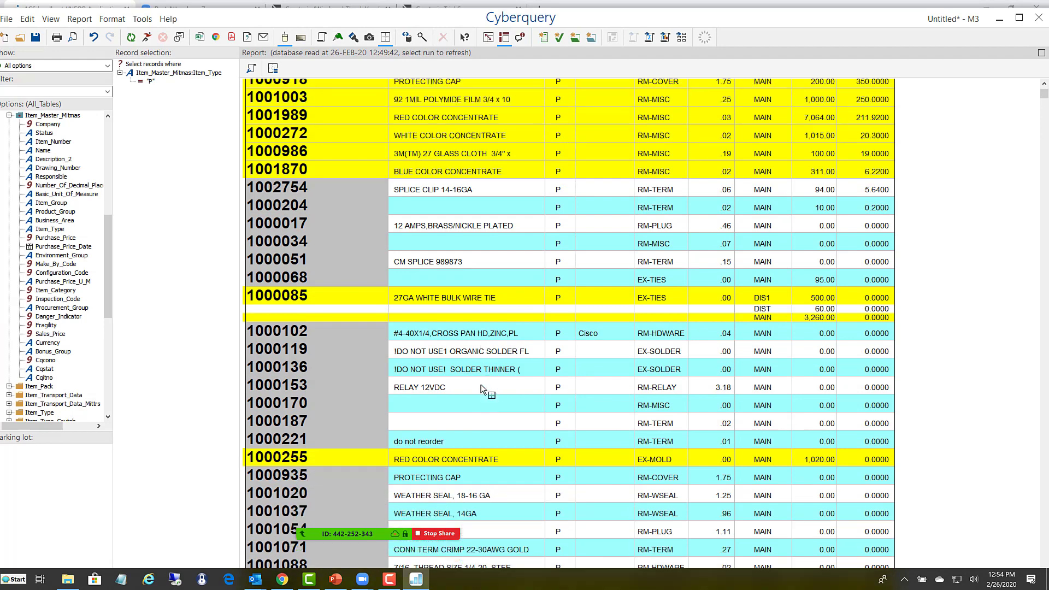
{"action": "scroll", "coordinate": [483, 389], "scroll_direction": "up", "scroll_amount": 5}
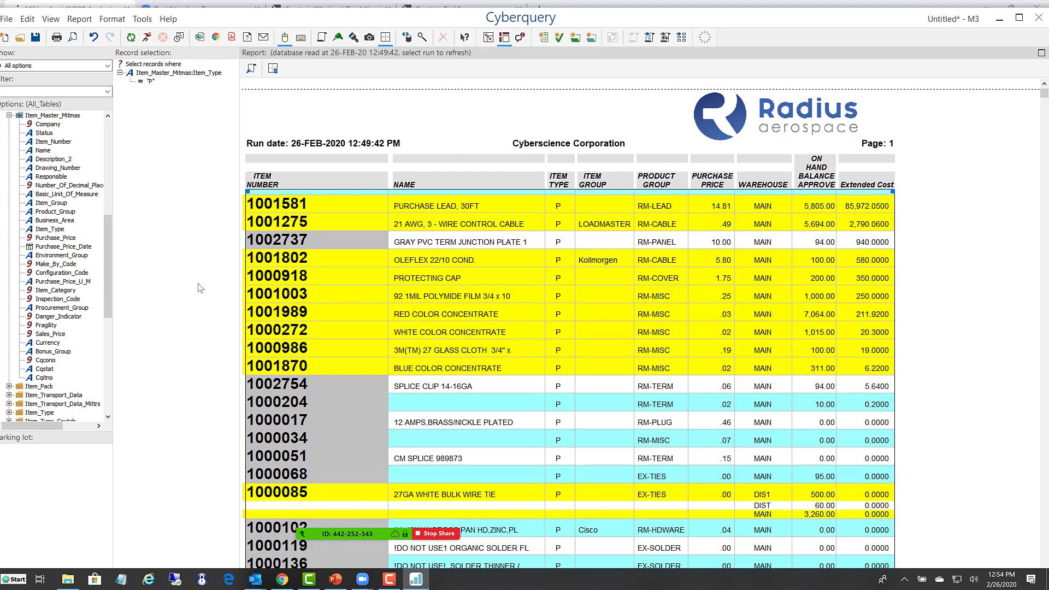
- Start a new report without saving the current one and choose Sum Report as its type
{"action": "left_click", "coordinate": [6, 38]}
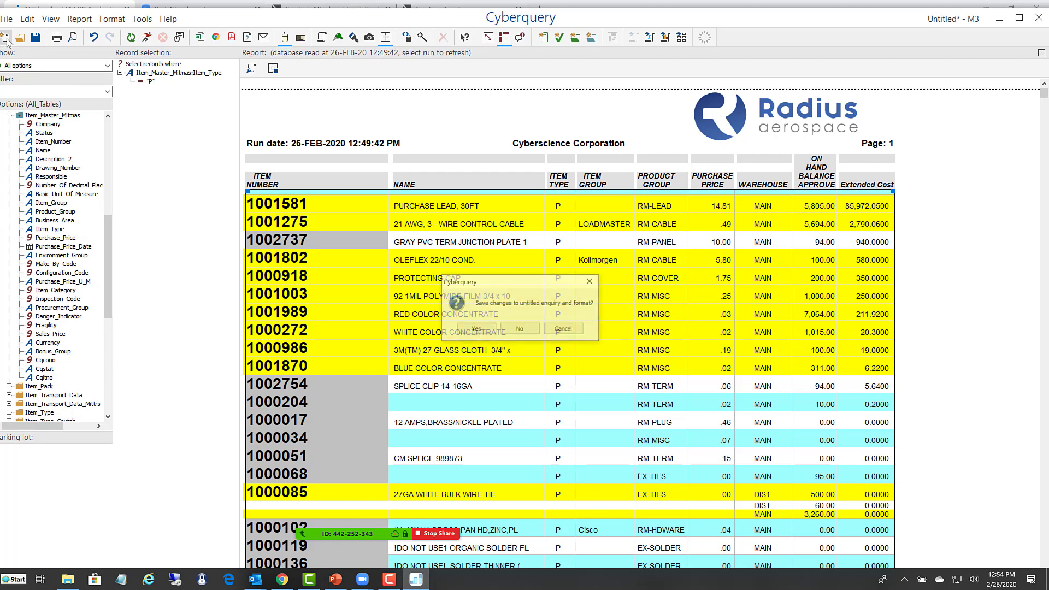
{"action": "left_click", "coordinate": [514, 329]}
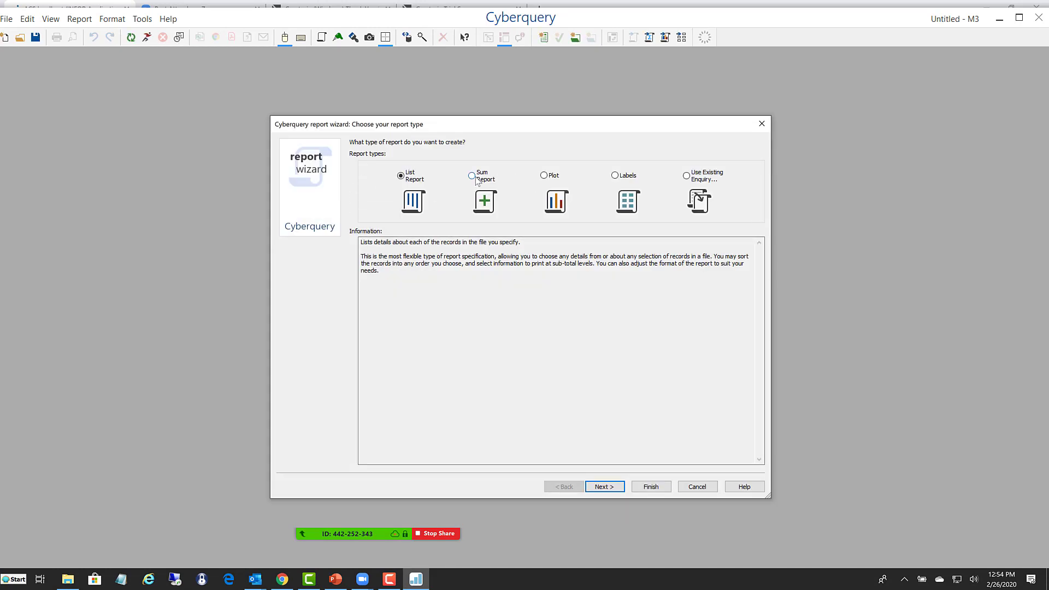
{"action": "left_click", "coordinate": [474, 182]}
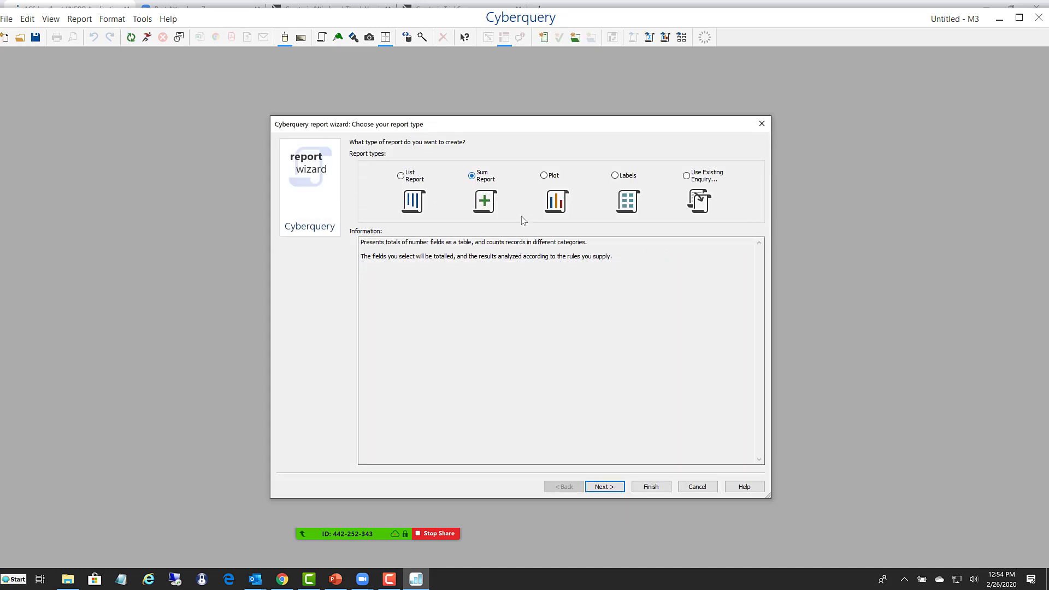
{"action": "left_click", "coordinate": [600, 487]}
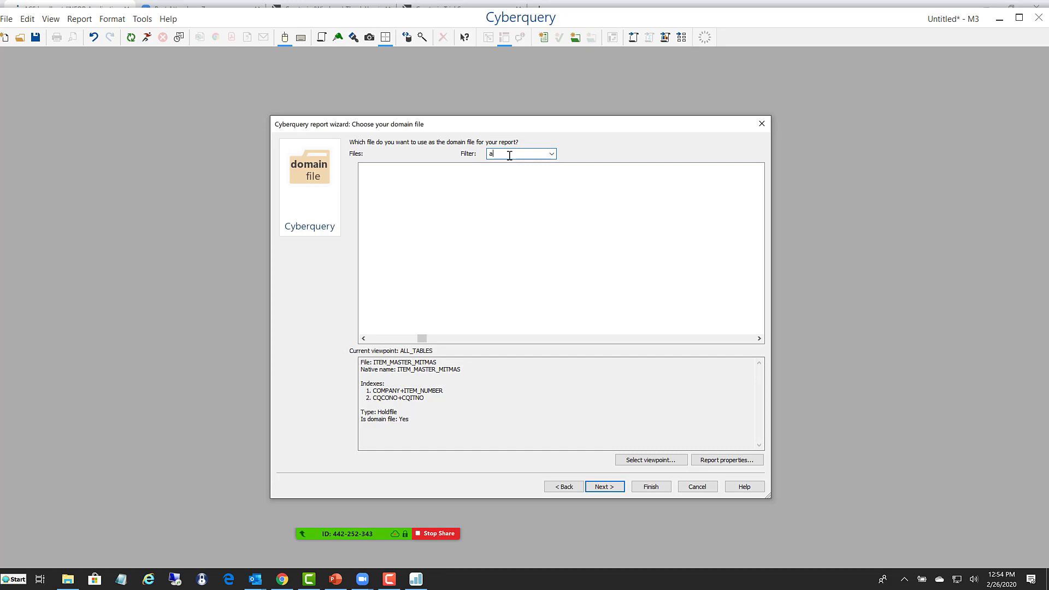
- Filter the files by "sales_l" and choose Sales_Lines as the sum report's domain file
{"action": "key", "text": "BackSpace"}
{"action": "type", "text": "sales_l"}
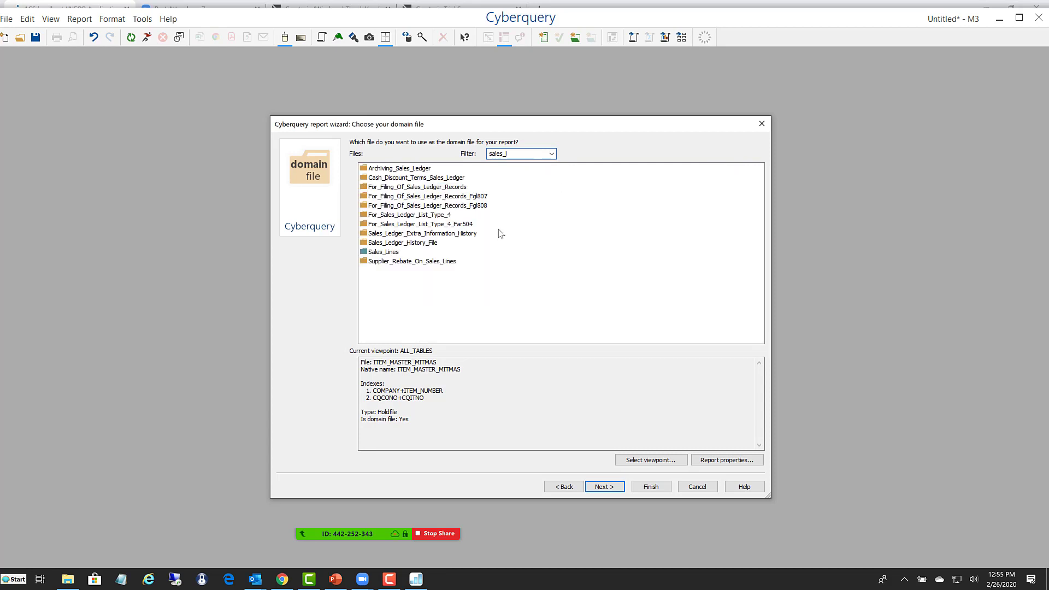
{"action": "left_click", "coordinate": [379, 254]}
{"action": "double_click", "coordinate": [380, 253]}
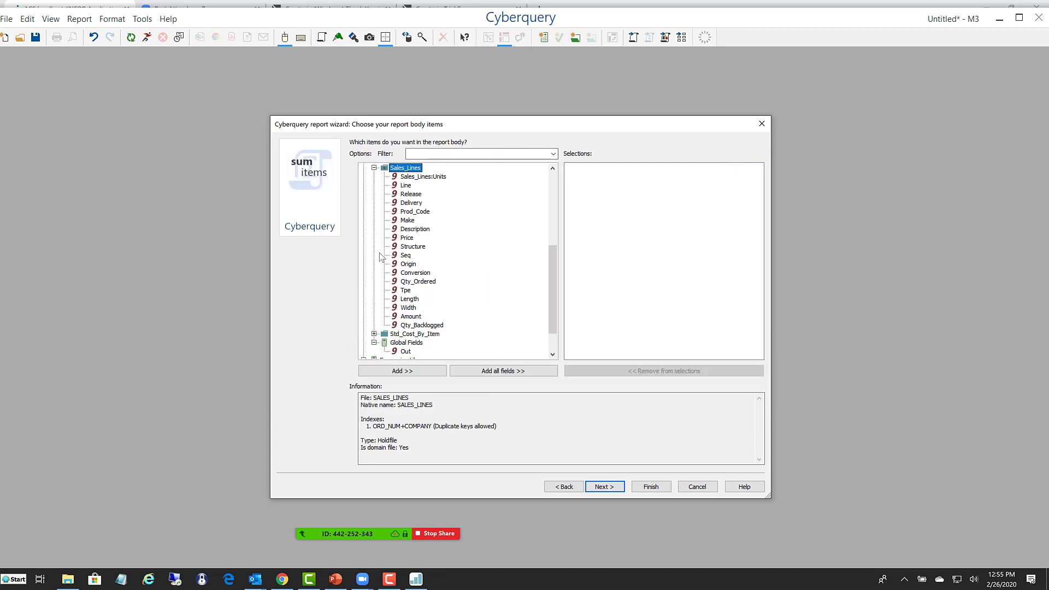
- Add the Amount field from Sales_Lines as the sum report's body item and continue to the sort items
{"action": "key", "text": "a"}
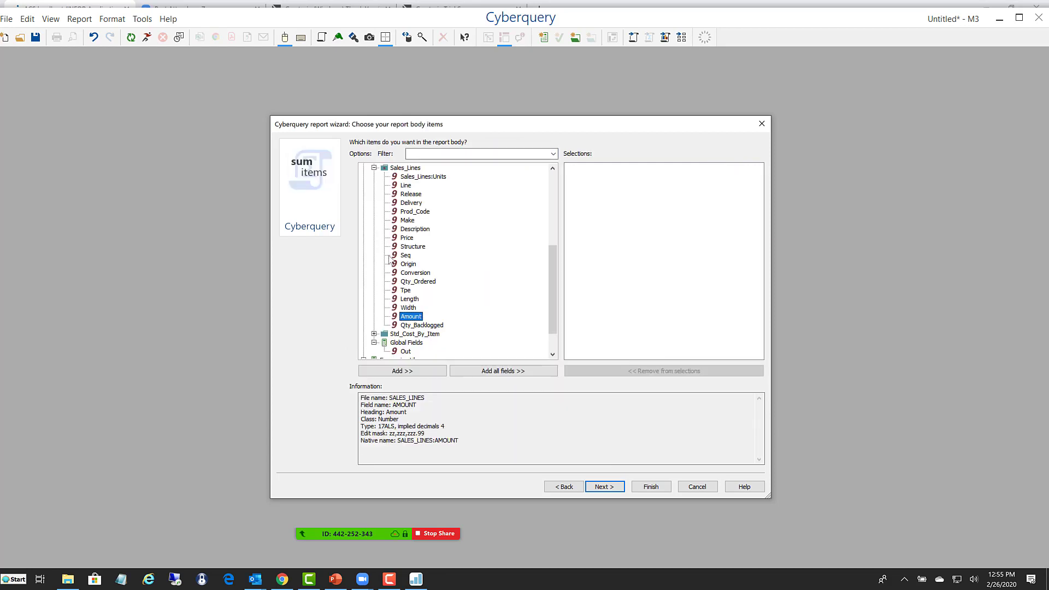
{"action": "double_click", "coordinate": [410, 318]}
{"action": "left_click", "coordinate": [607, 493]}
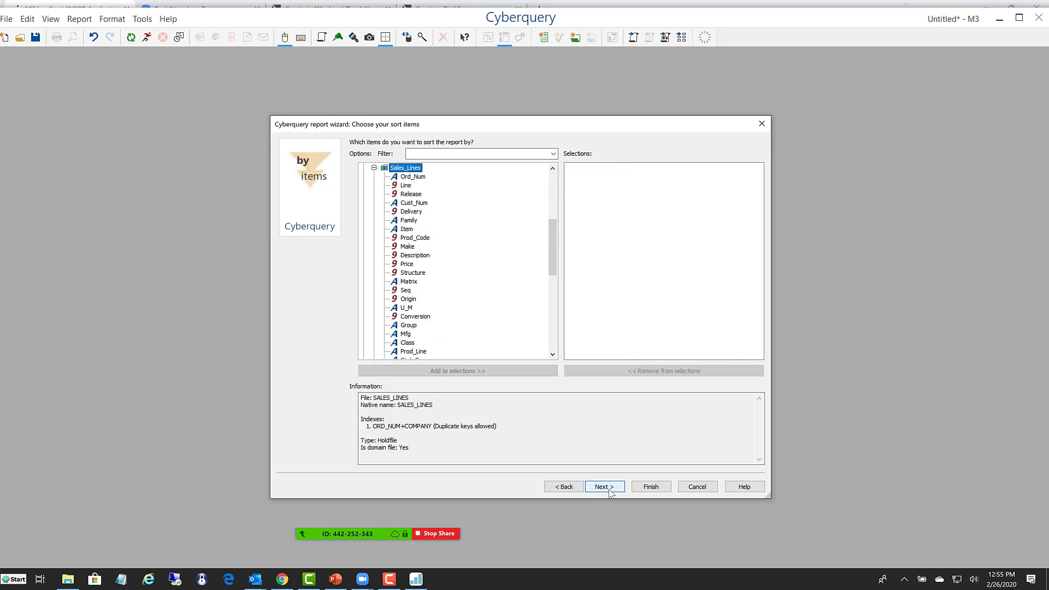
- Sort the report by Name_Nama from the Addresses file and continue to the across item
{"action": "left_click", "coordinate": [550, 182]}
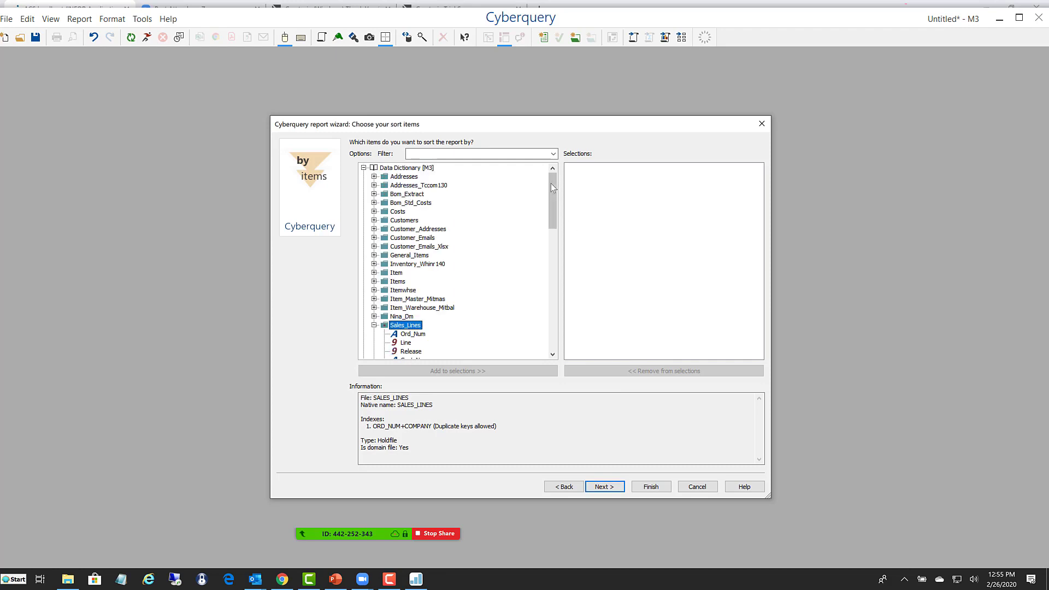
{"action": "left_click", "coordinate": [374, 177]}
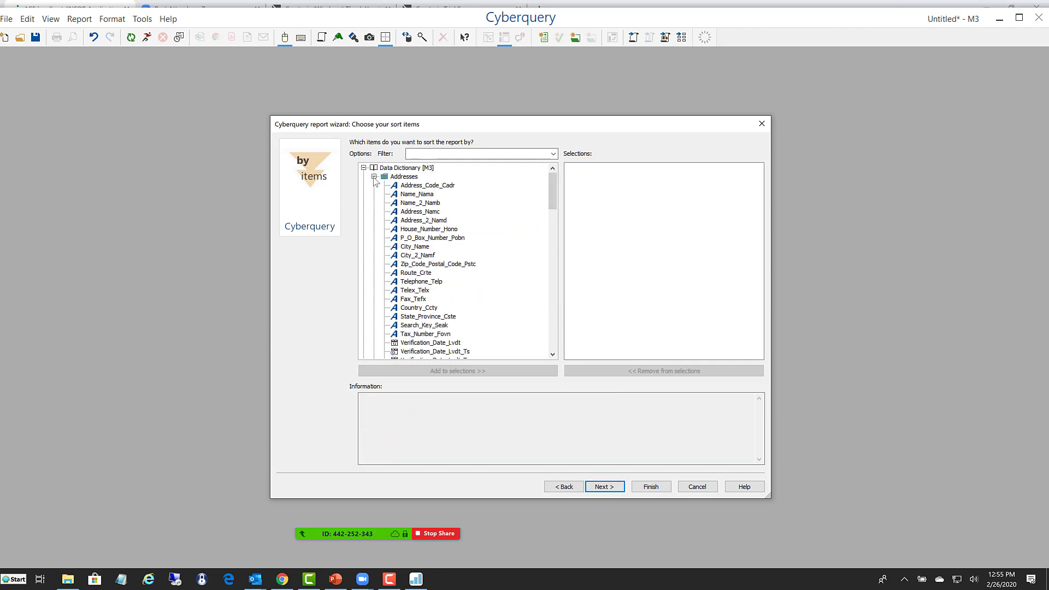
{"action": "double_click", "coordinate": [410, 194]}
{"action": "left_click", "coordinate": [604, 487]}
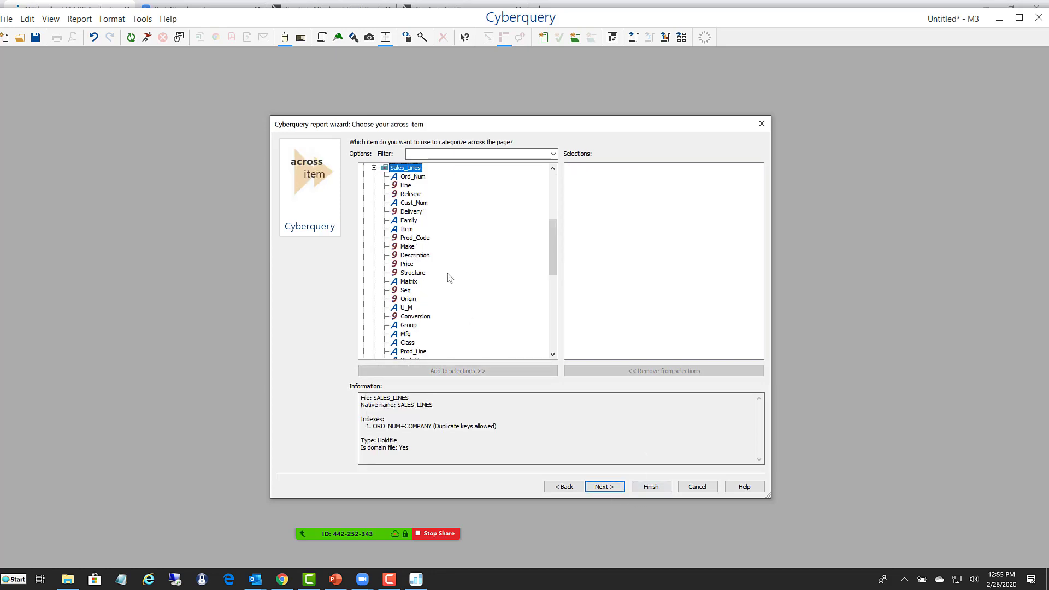
- Categorize across the page by Order_Date_Dt from Sales_Lines and finish the report wizard
{"action": "scroll", "coordinate": [449, 278], "scroll_direction": "down", "scroll_amount": 3}
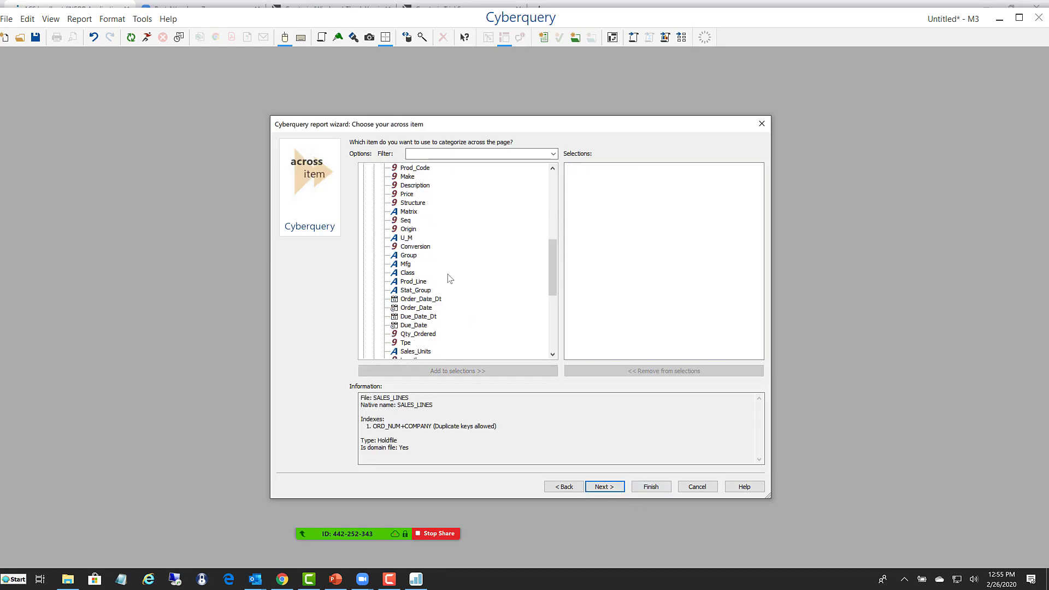
{"action": "double_click", "coordinate": [412, 299]}
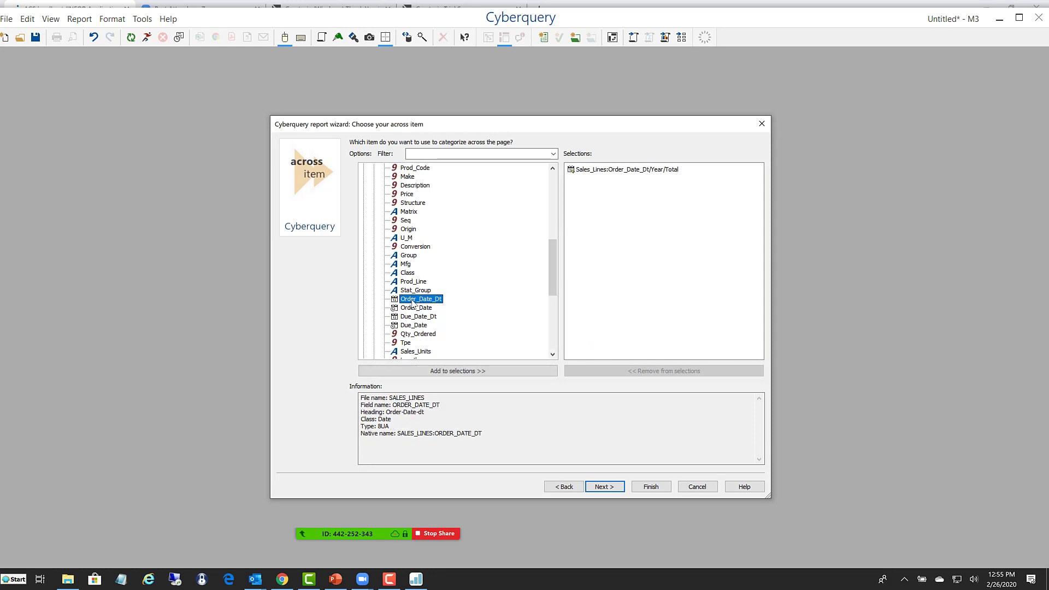
{"action": "left_click", "coordinate": [652, 490]}
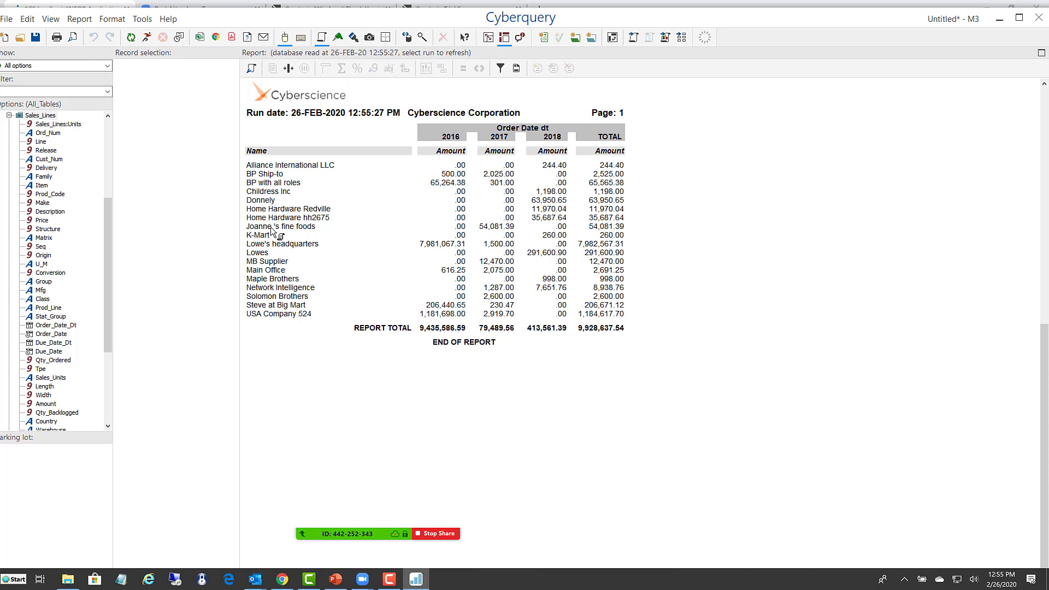
- Add the Description_Dsca field from General_Items to the report between Name and the yearly amounts
{"action": "left_click_drag", "start_coordinate": [108, 218], "coordinate": [114, 151]}
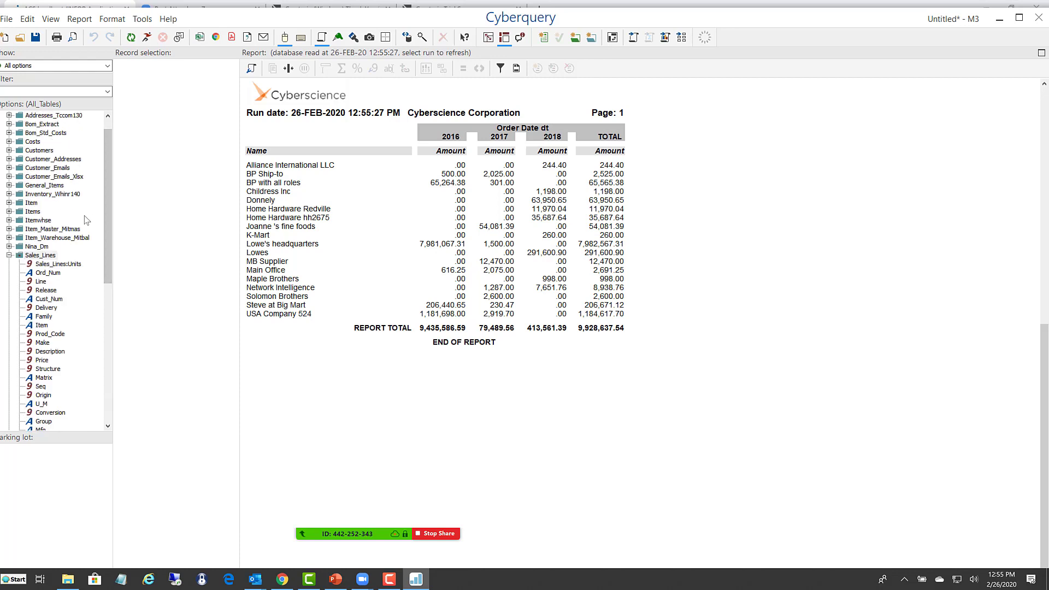
{"action": "left_click", "coordinate": [9, 185]}
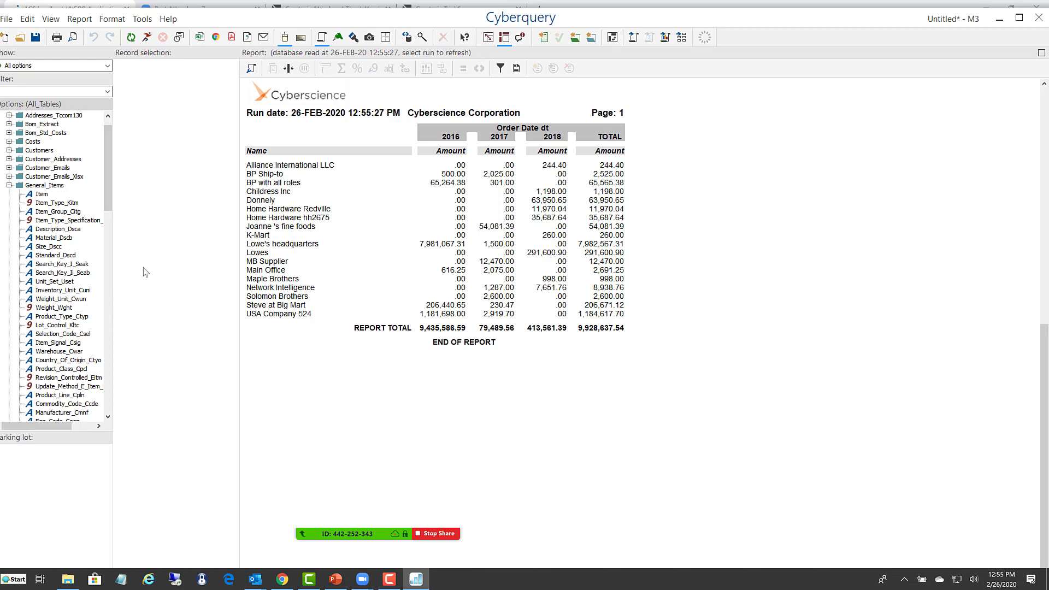
{"action": "left_click_drag", "start_coordinate": [58, 230], "coordinate": [399, 312]}
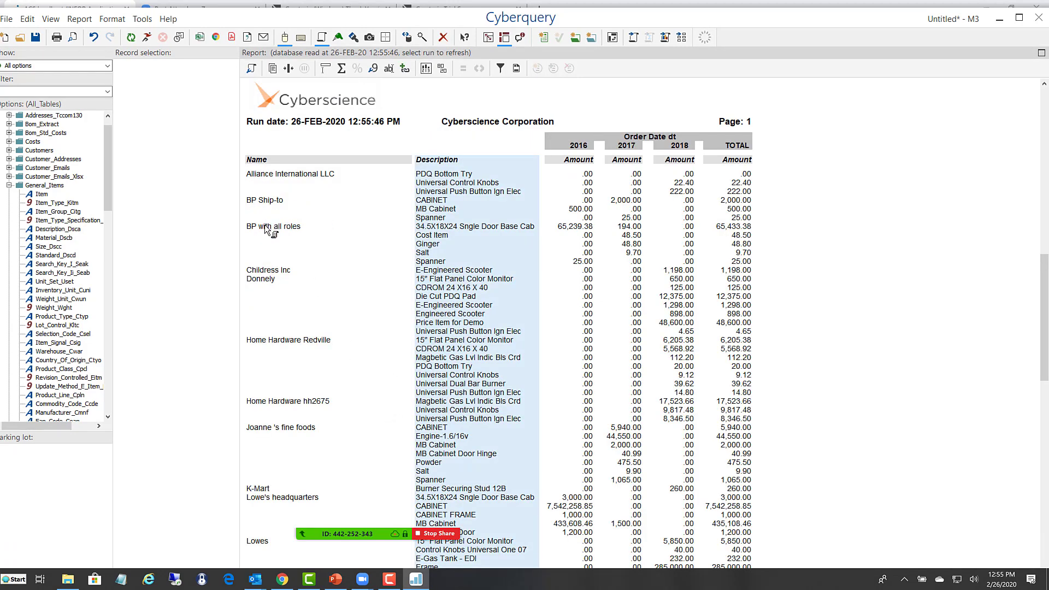
- Try to move the Description column in front of the Name column
{"action": "left_click", "coordinate": [269, 176]}
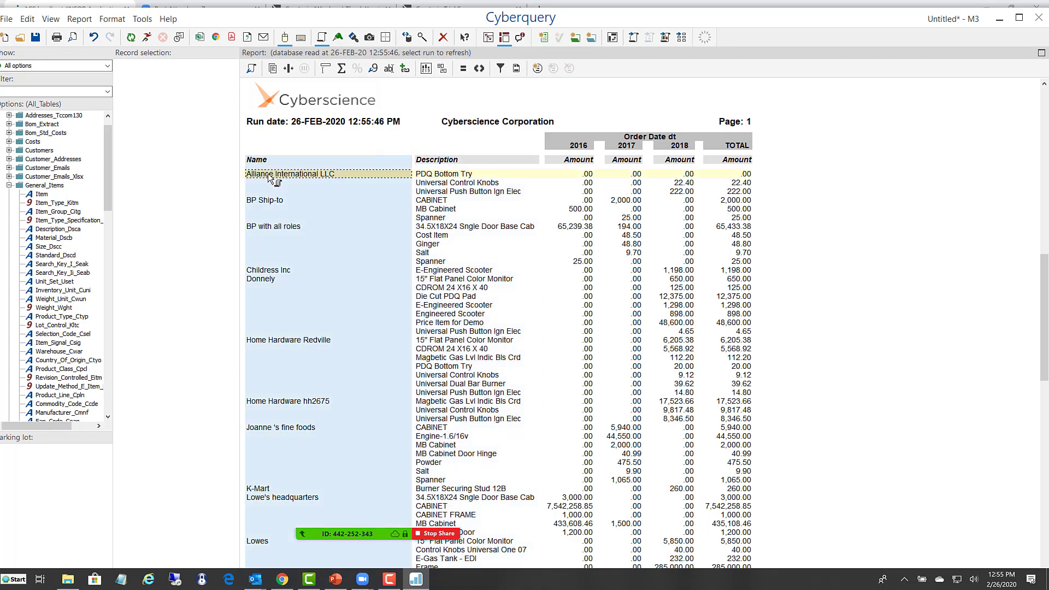
{"action": "left_click", "coordinate": [462, 192]}
{"action": "left_click", "coordinate": [446, 193]}
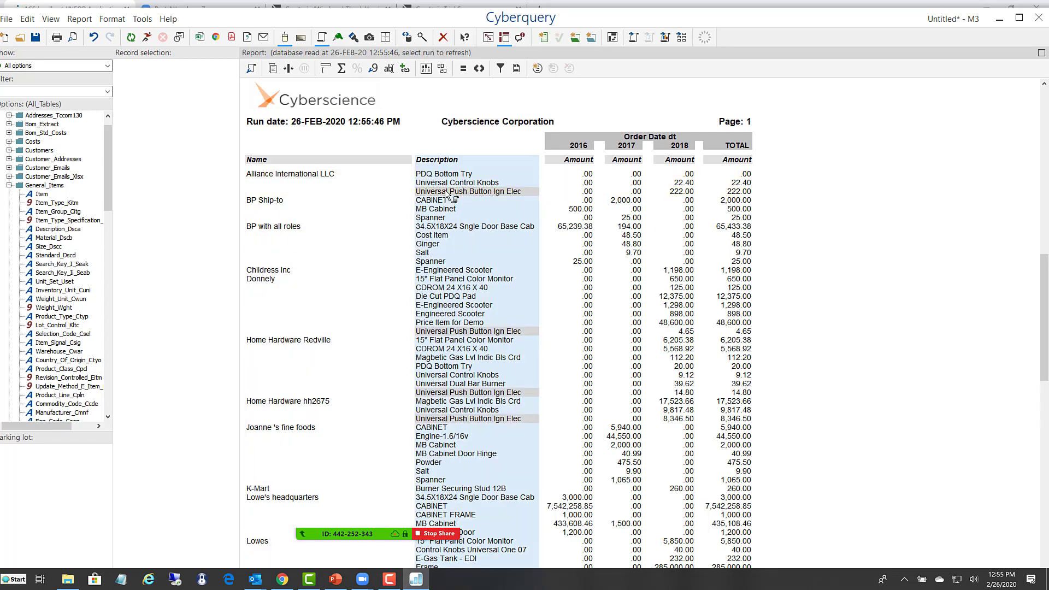
{"action": "left_click_drag", "start_coordinate": [437, 181], "coordinate": [257, 192]}
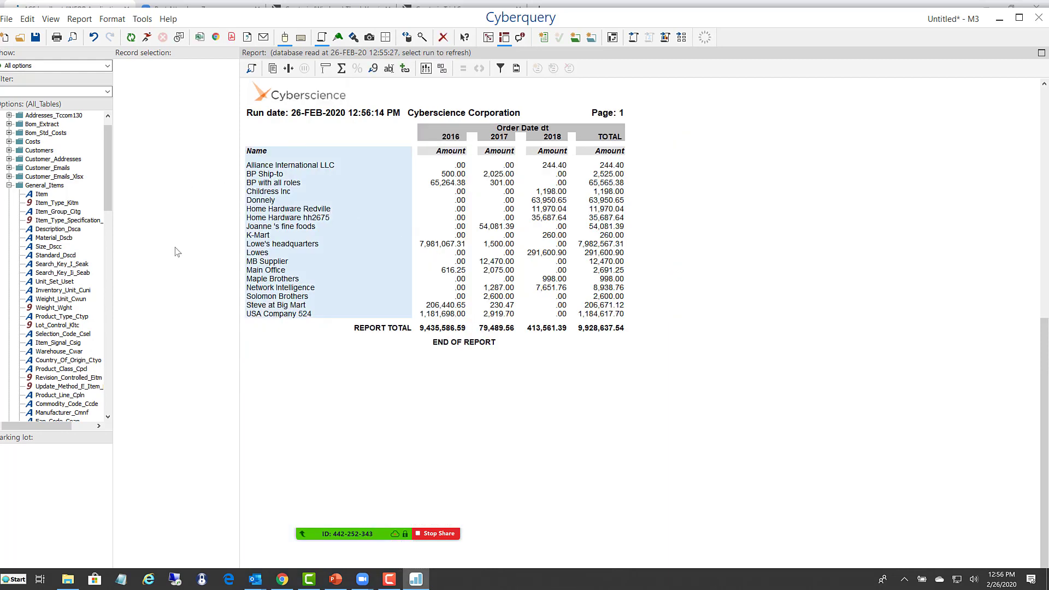
- Add the E_Mail field from the Customer_Emails_Xlsx file to the report beside Name
{"action": "left_click", "coordinate": [9, 176]}
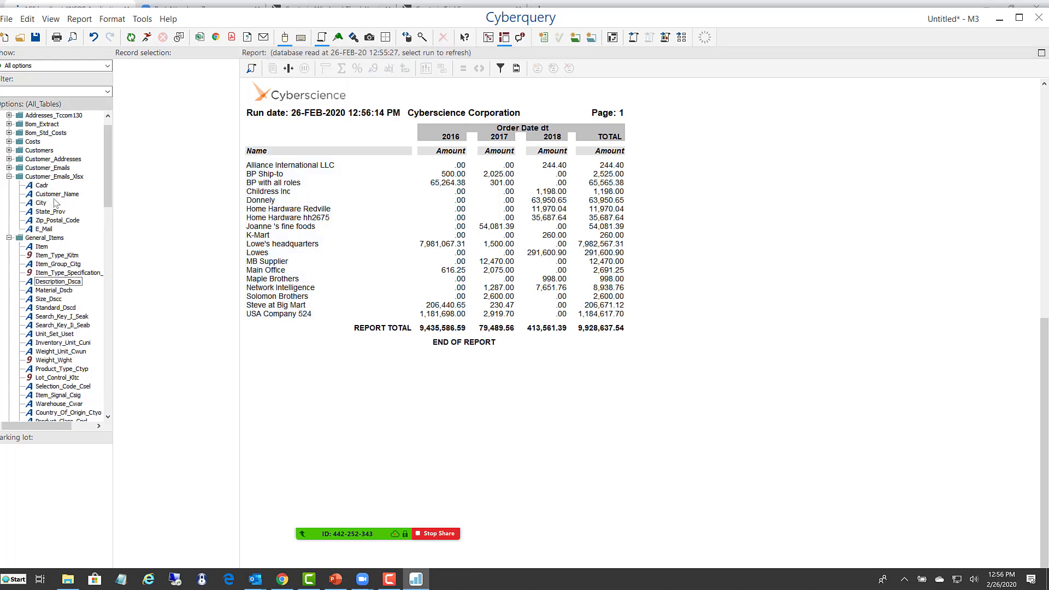
{"action": "left_click", "coordinate": [43, 178]}
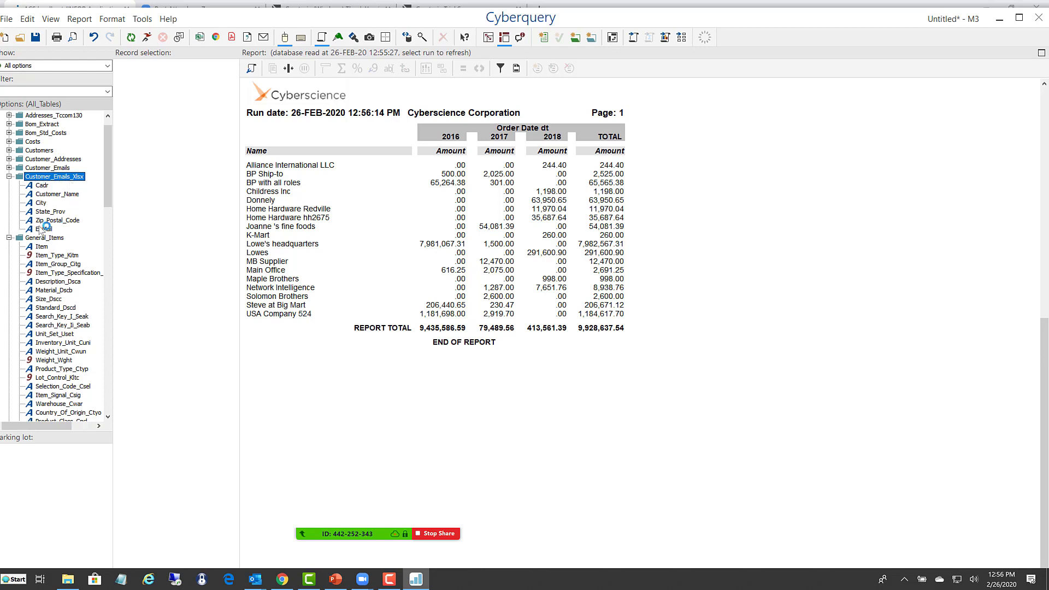
{"action": "mouse_move", "coordinate": [43, 230]}
{"action": "left_mouse_down"}
{"action": "mouse_move", "coordinate": [61, 219]}
{"action": "mouse_move", "coordinate": [269, 201]}
{"action": "mouse_move", "coordinate": [369, 235]}
{"action": "mouse_move", "coordinate": [399, 266]}
{"action": "left_mouse_up"}
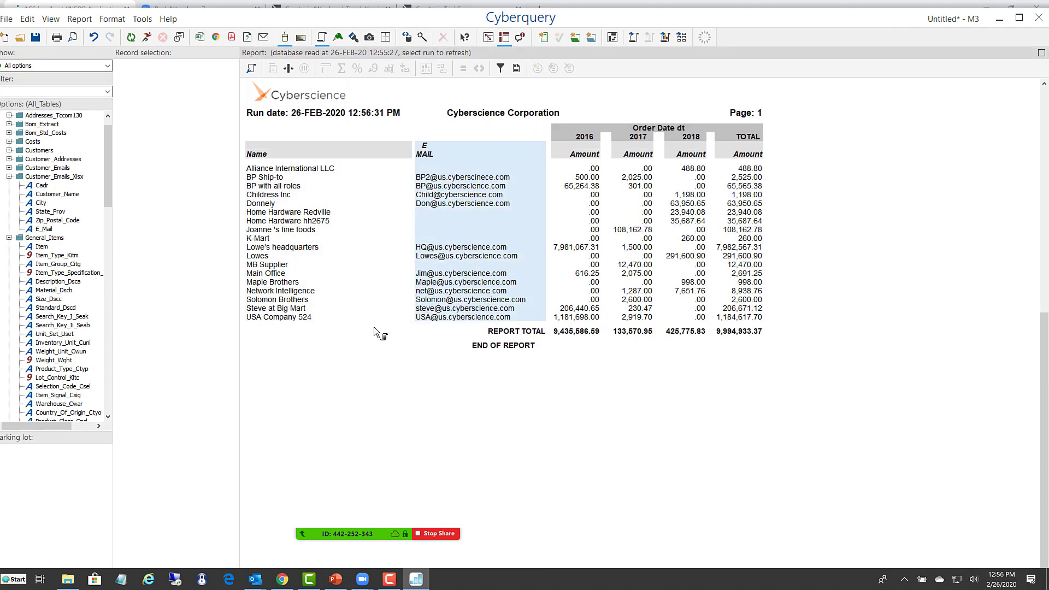
- Select the Name, E_Mail and Amount columns in turn, and remove E_Mail from the report
{"action": "left_click", "coordinate": [278, 205]}
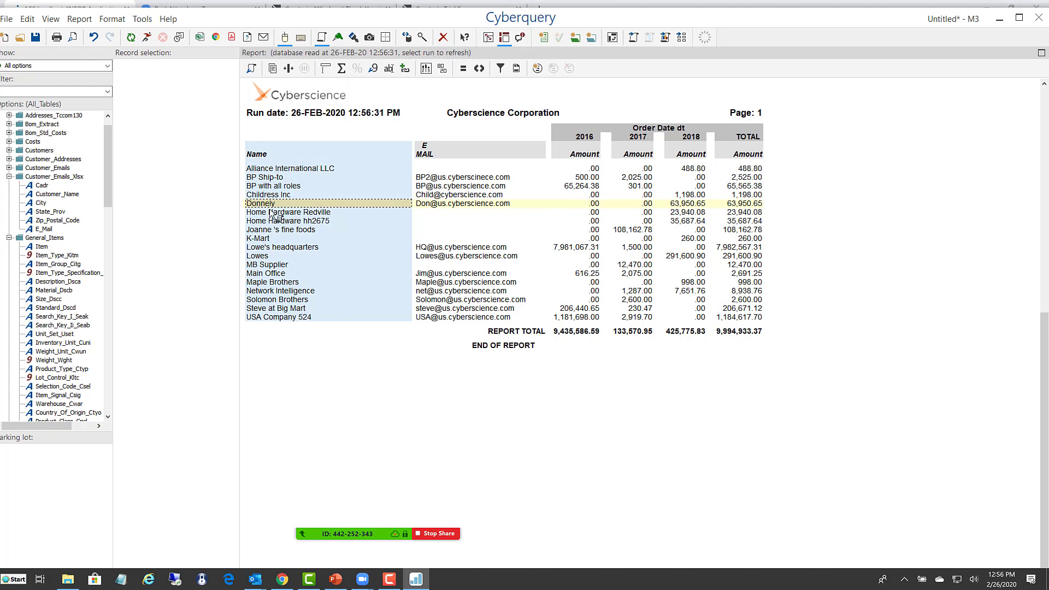
{"action": "left_click", "coordinate": [452, 188]}
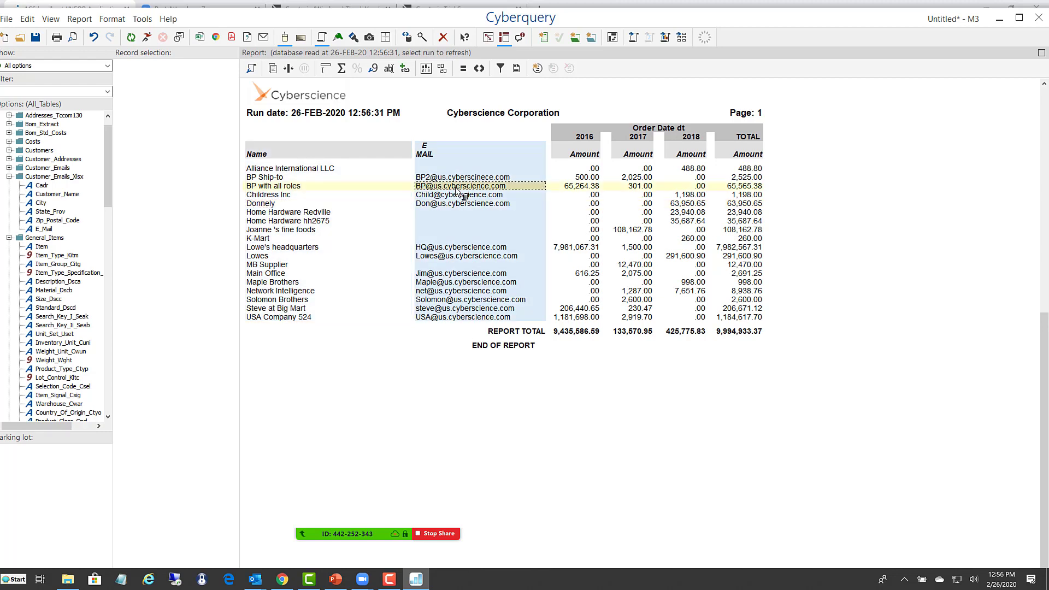
{"action": "left_click", "coordinate": [591, 250]}
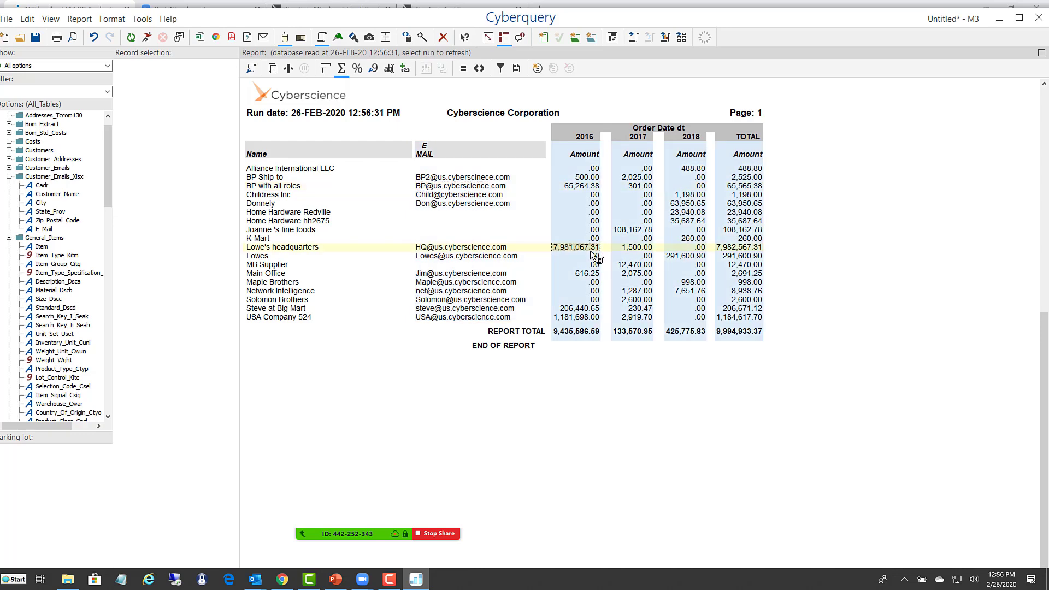
{"action": "left_click", "coordinate": [472, 273]}
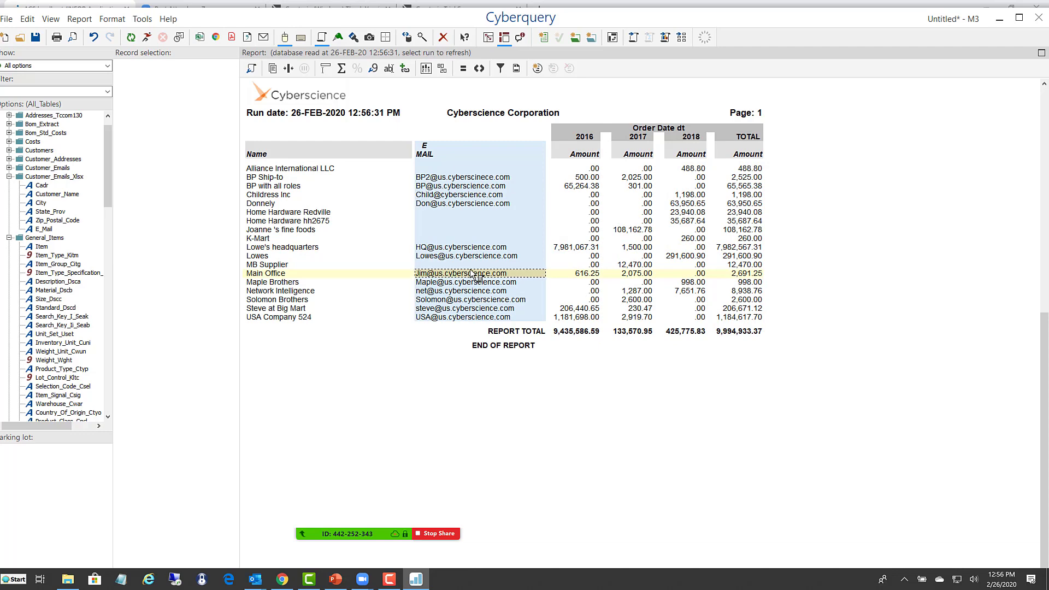
{"action": "double_click", "coordinate": [471, 273]}
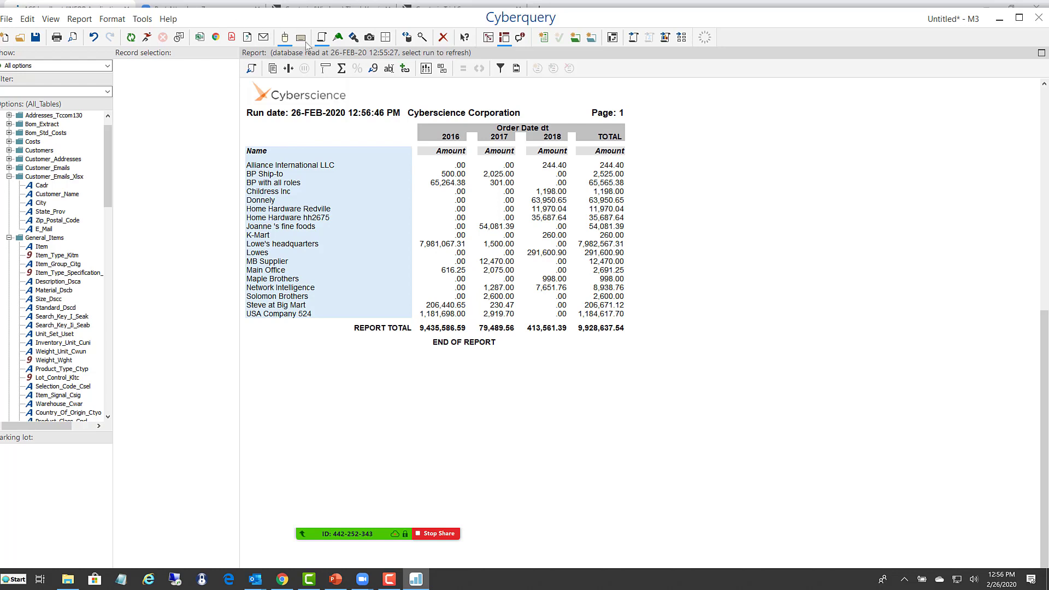
- Switch to drill mode and start expanding the 2016 amount of Lowe's headquarters into a new item
{"action": "left_click", "coordinate": [338, 37]}
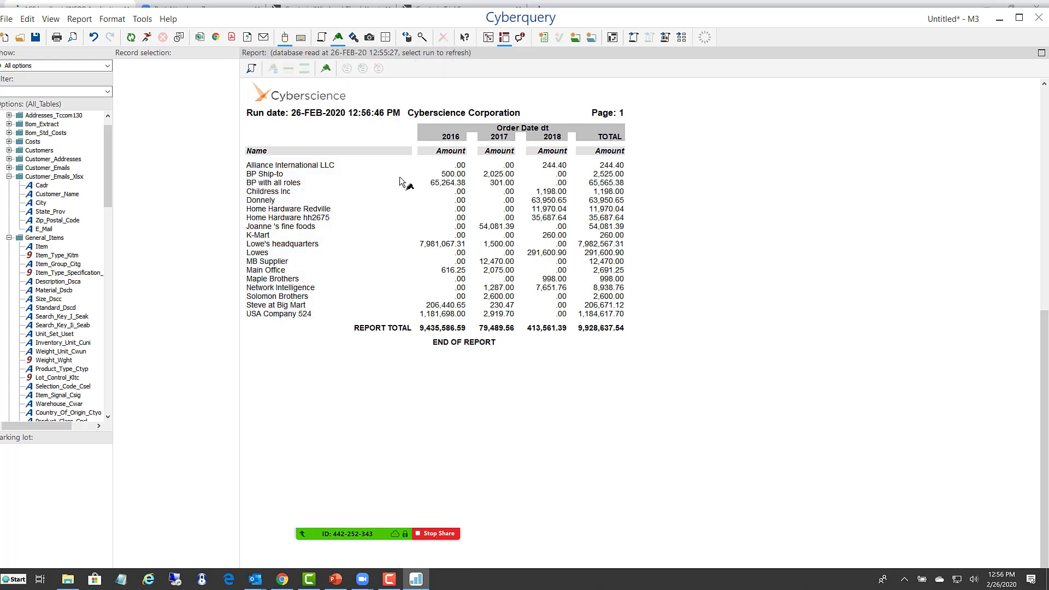
{"action": "left_click", "coordinate": [297, 210]}
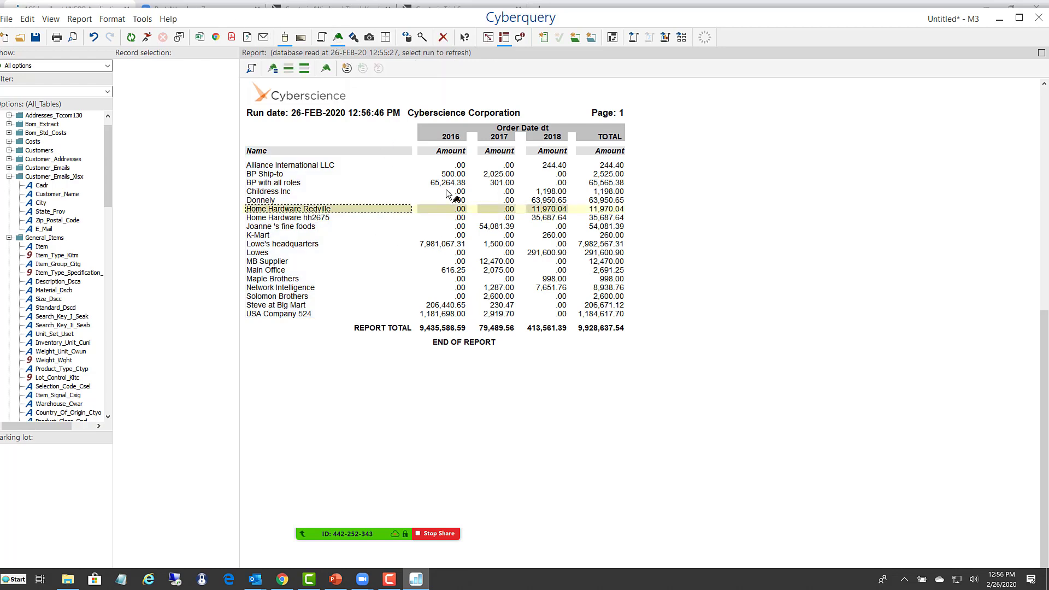
{"action": "left_click", "coordinate": [453, 176]}
{"action": "left_click", "coordinate": [434, 244]}
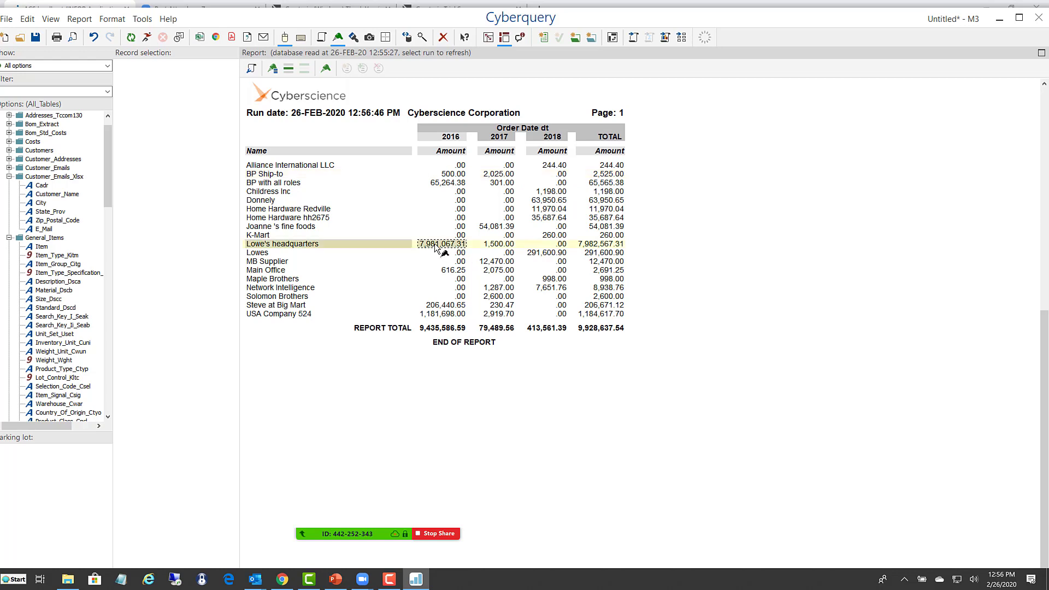
{"action": "right_click", "coordinate": [437, 243]}
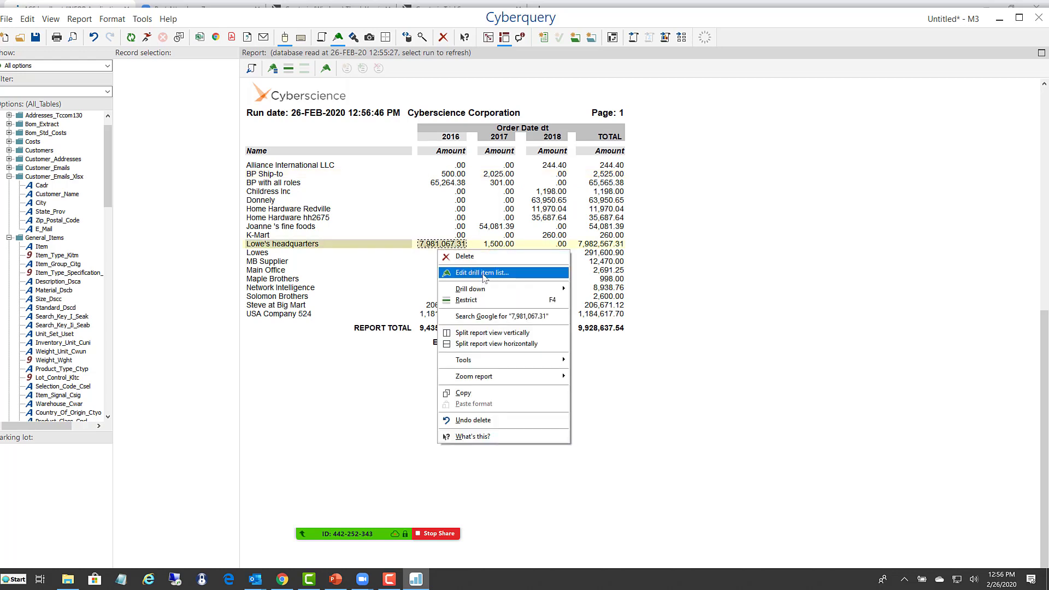
{"action": "mouse_move", "coordinate": [485, 290]}
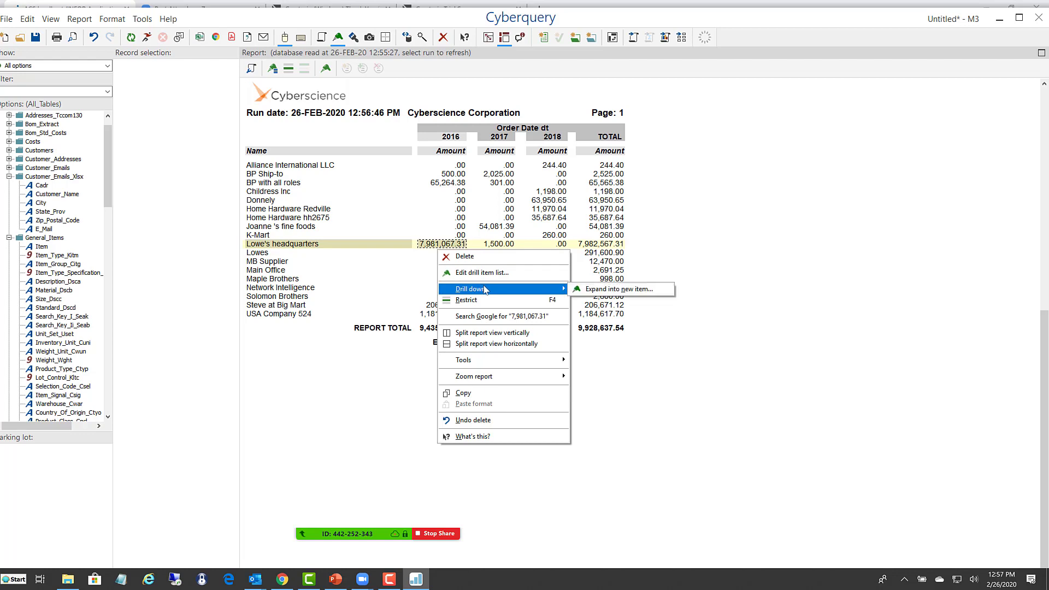
{"action": "left_click", "coordinate": [615, 292]}
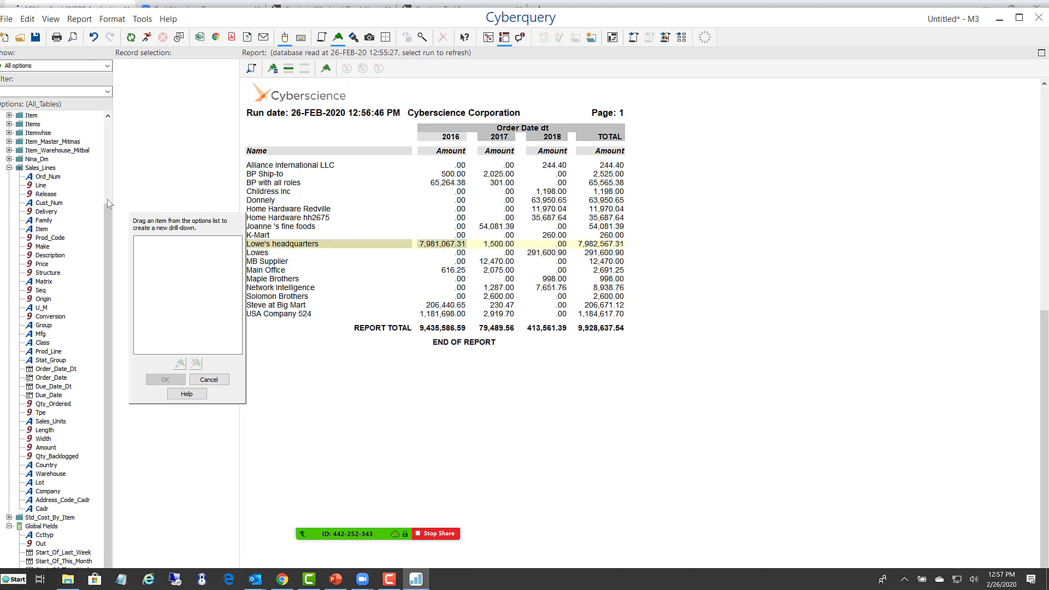
- Use Description_Dsca from General_Items as the new drill-down item and run the drill-down
{"action": "left_click", "coordinate": [108, 116]}
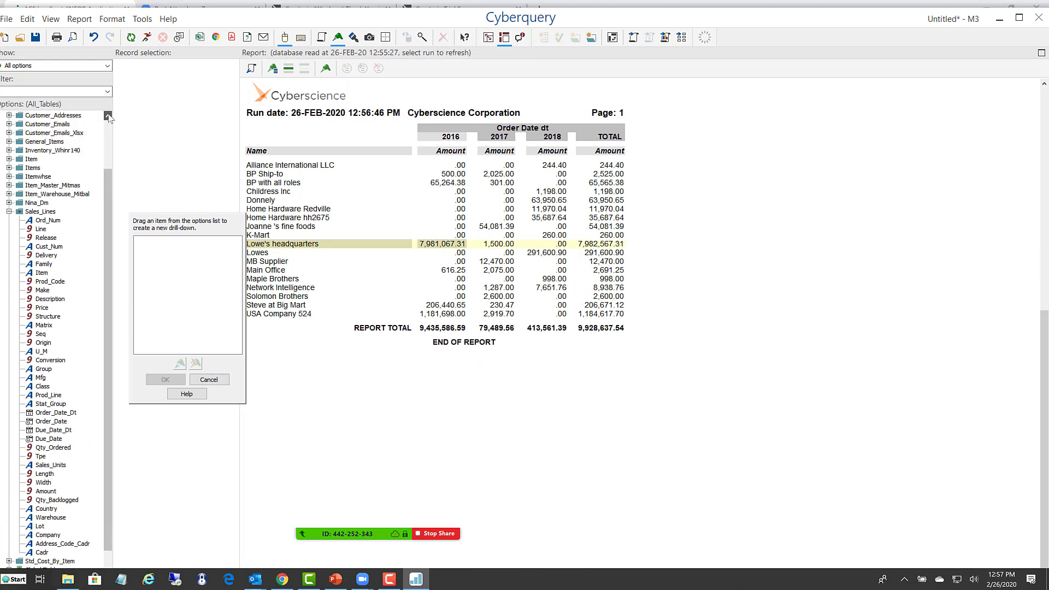
{"action": "left_click", "coordinate": [108, 116]}
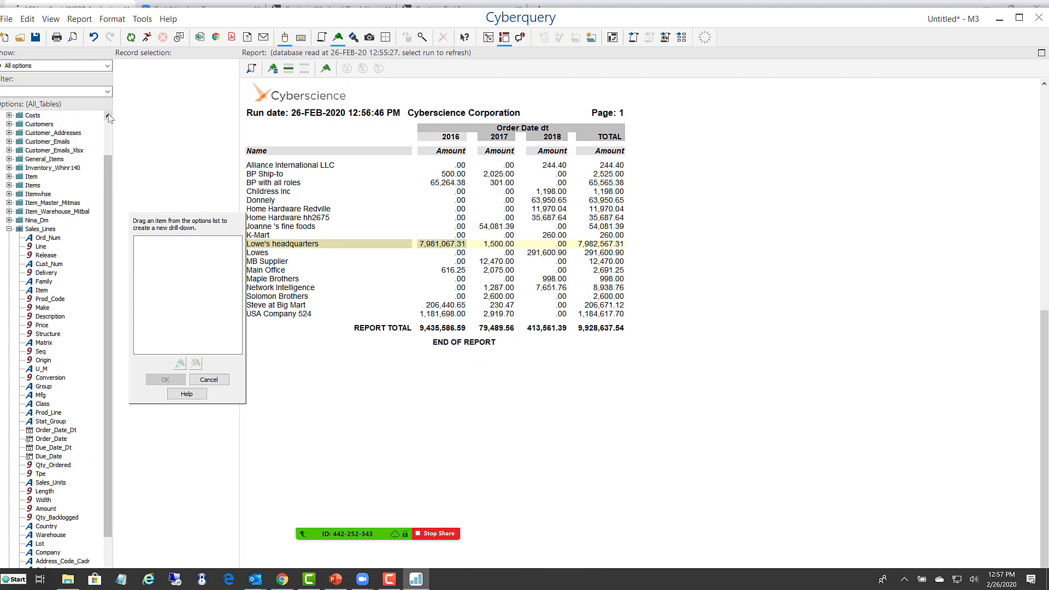
{"action": "left_click", "coordinate": [9, 159]}
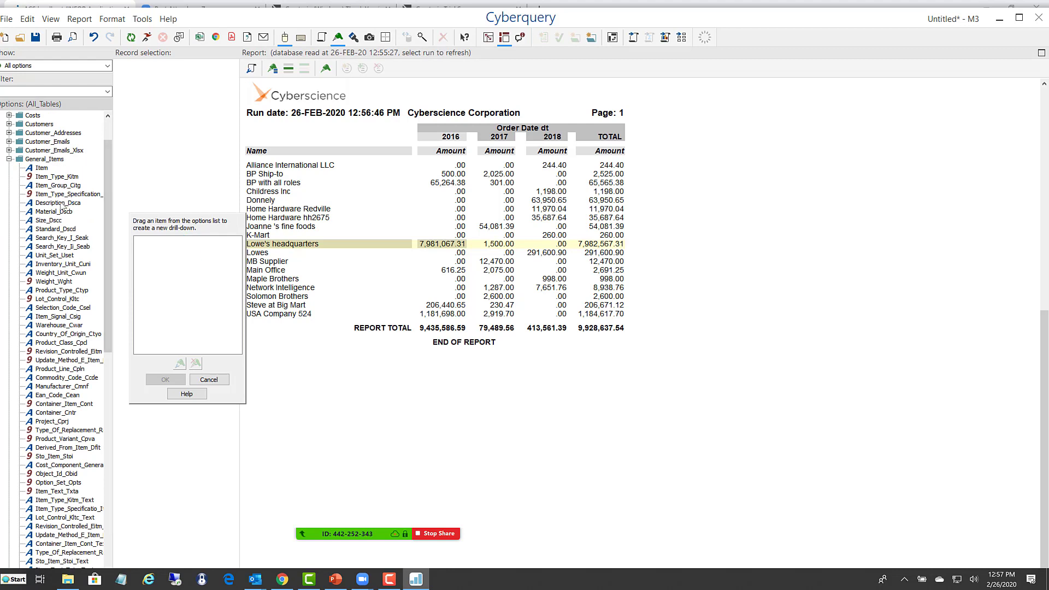
{"action": "left_click_drag", "start_coordinate": [60, 203], "coordinate": [197, 267]}
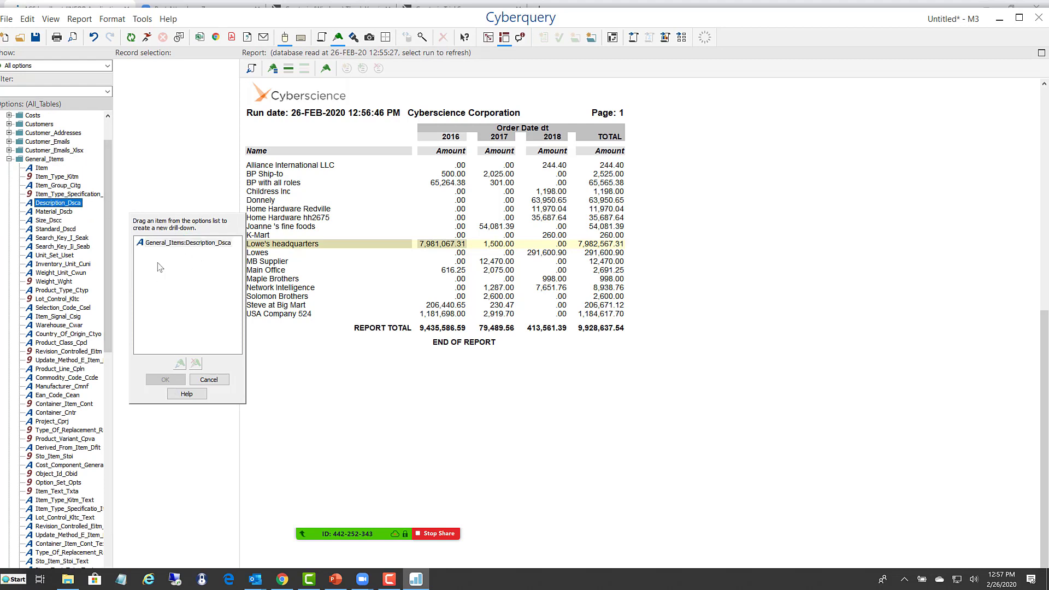
{"action": "left_click", "coordinate": [167, 244]}
{"action": "left_click", "coordinate": [166, 380]}
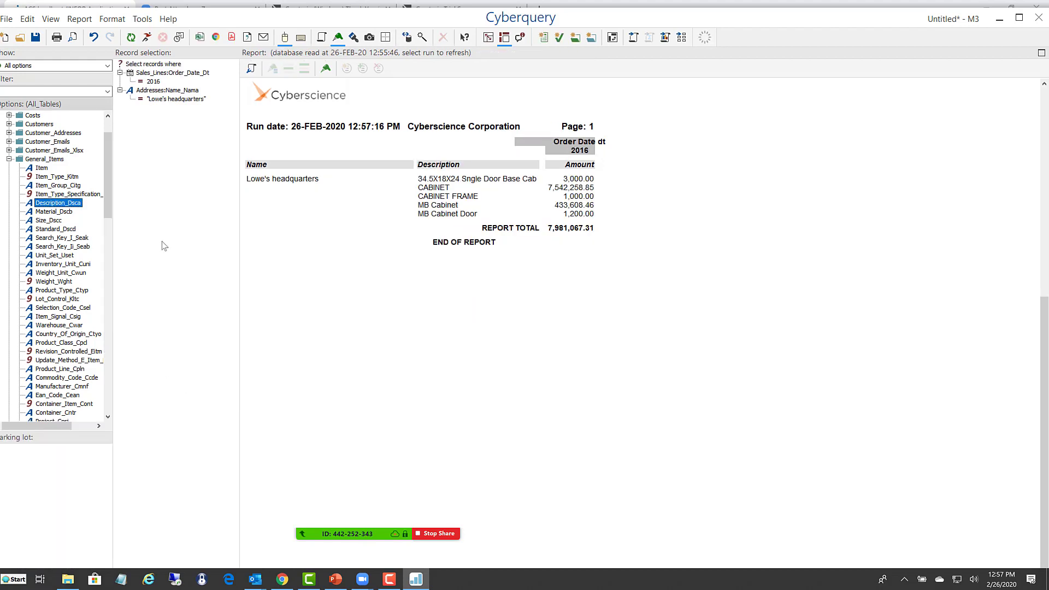
- Select the CABINET amount in the drilled report, and undo the drill-down to return to the full sum report
{"action": "left_click", "coordinate": [573, 189]}
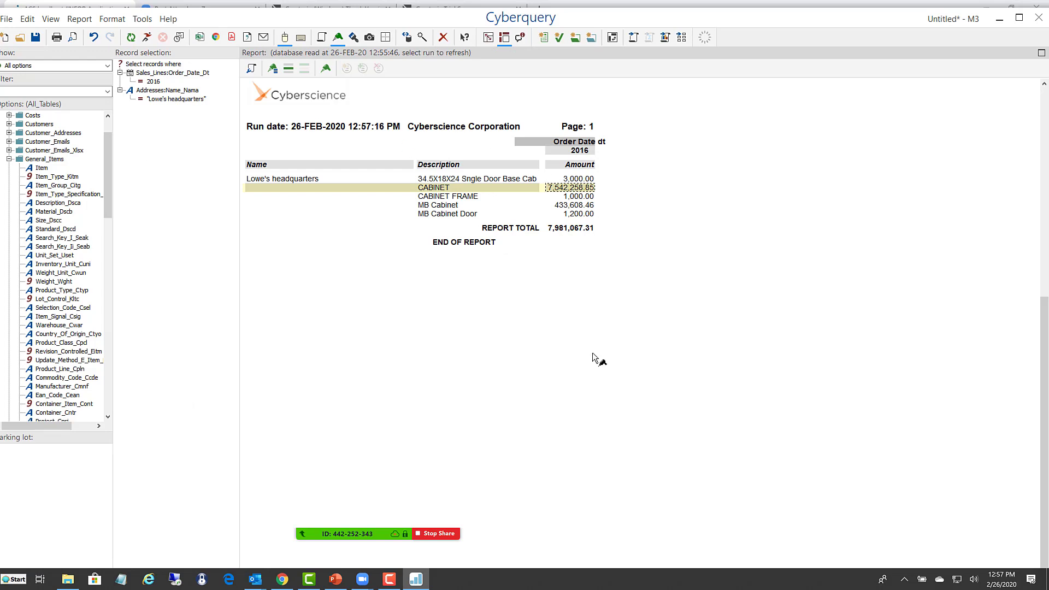
{"action": "left_click", "coordinate": [450, 297]}
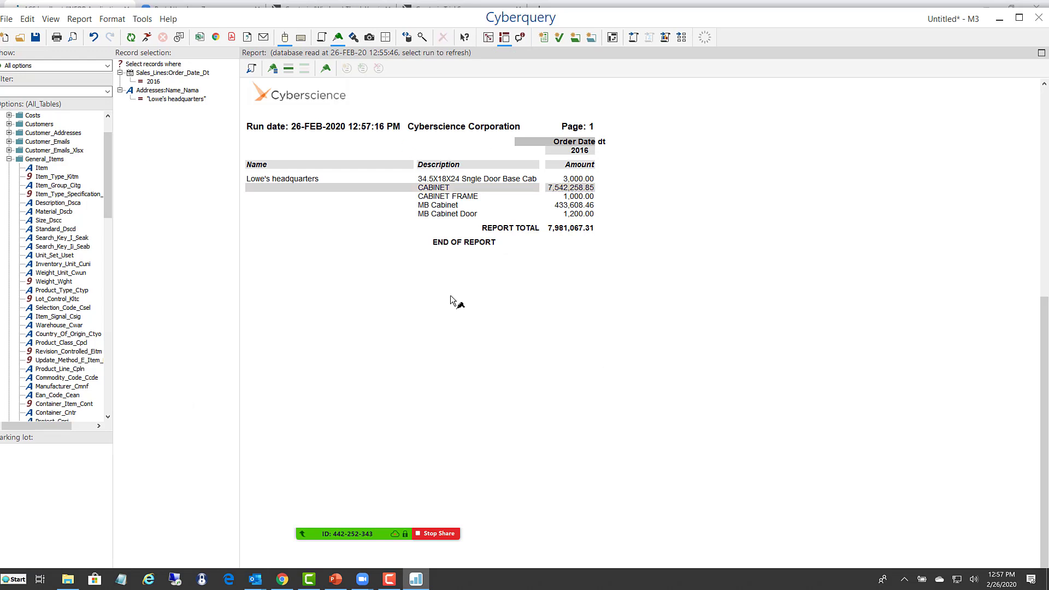
{"action": "left_click", "coordinate": [94, 38]}
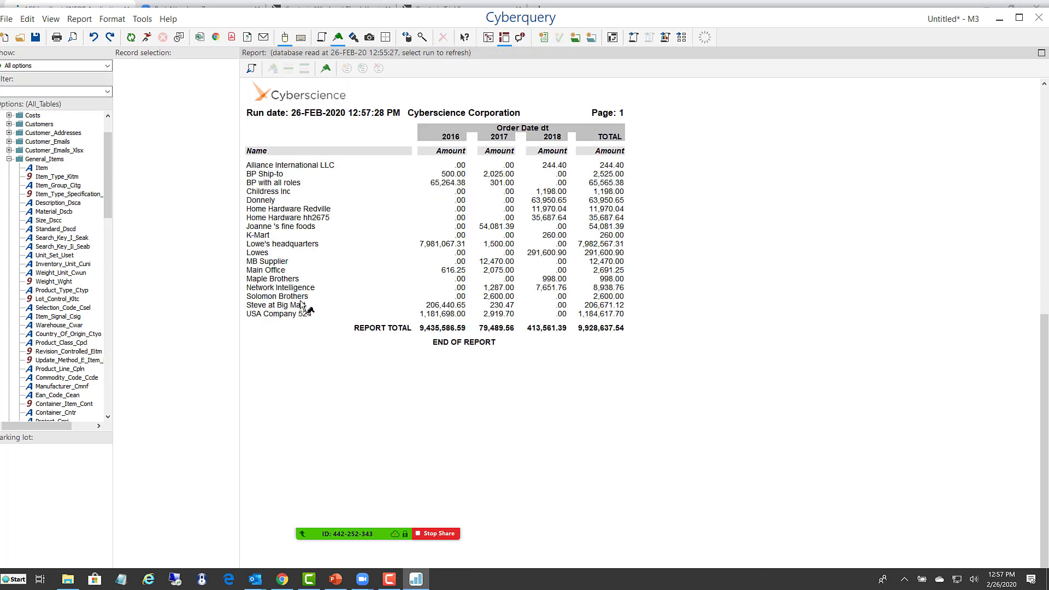
- Convert the sum report into a chart and remove Order_Date_Dt from its across items
{"action": "left_click", "coordinate": [664, 38]}
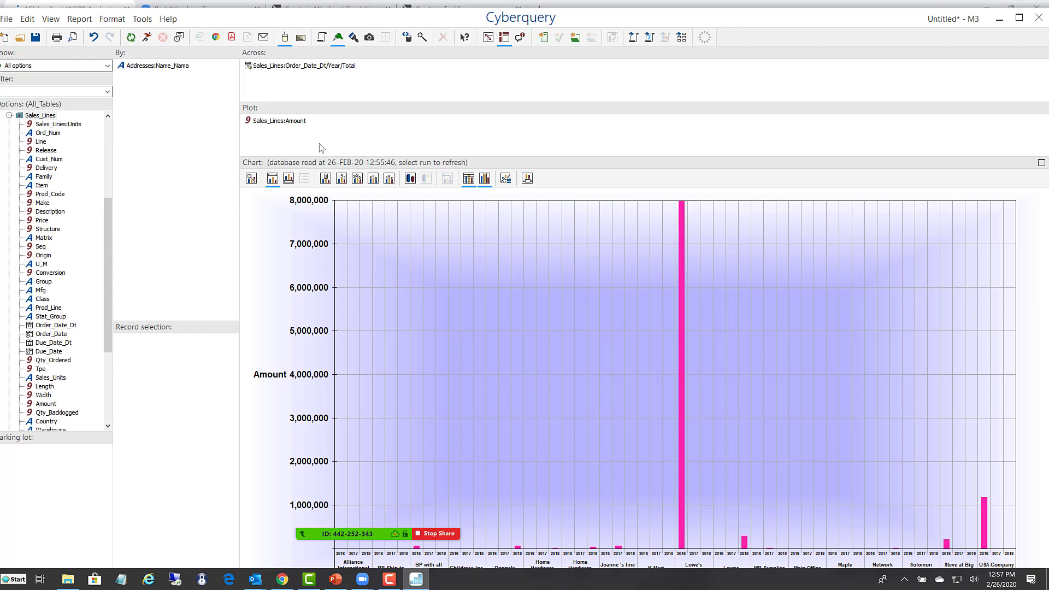
{"action": "left_click_drag", "start_coordinate": [324, 69], "coordinate": [44, 179]}
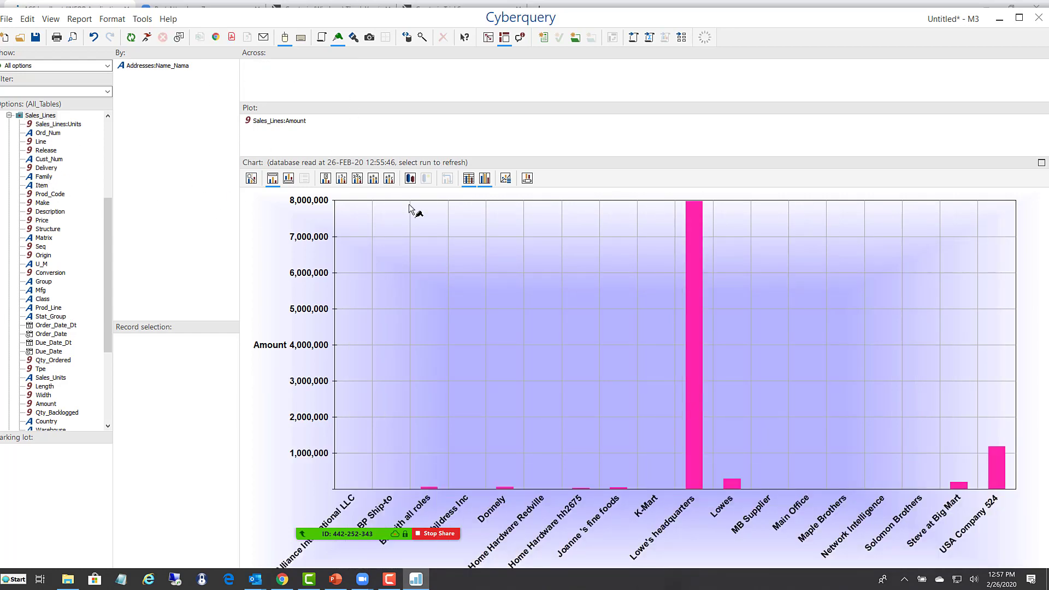
- Change the chart type to Doughnut
{"action": "left_click", "coordinate": [504, 178]}
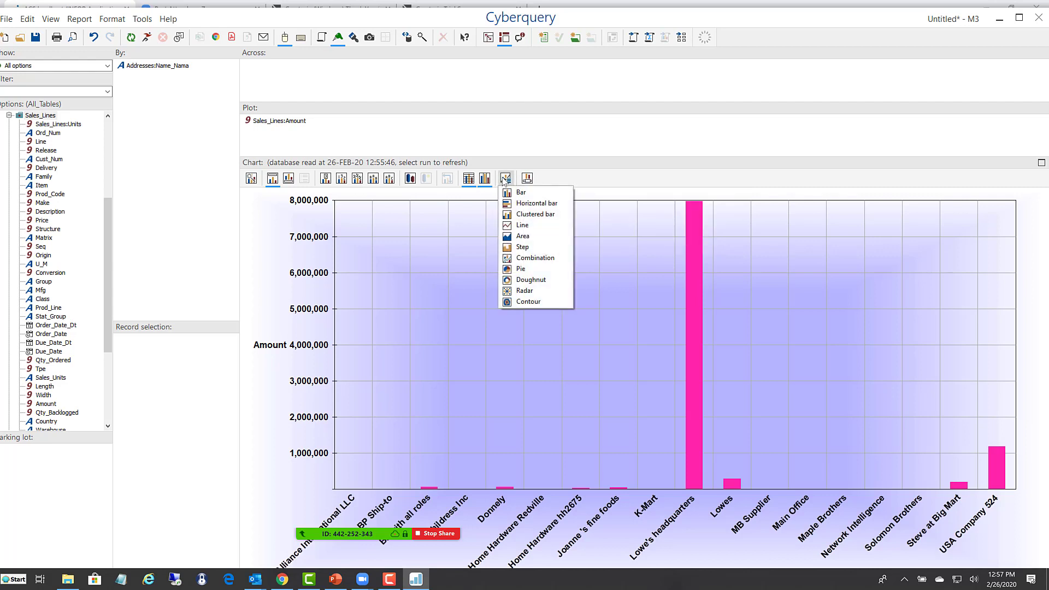
{"action": "left_click", "coordinate": [523, 281]}
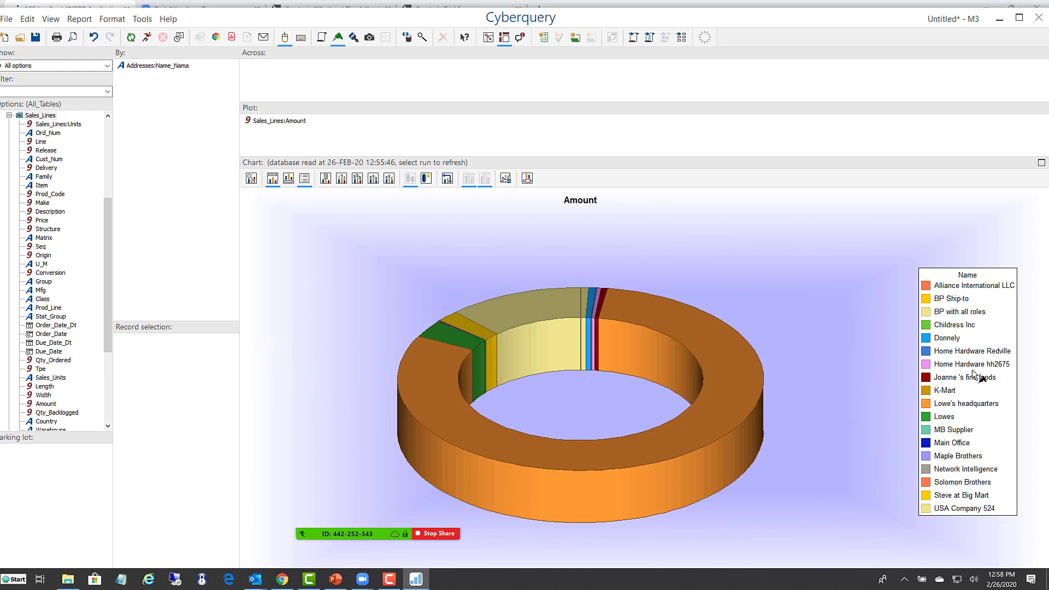
{"action": "left_click", "coordinate": [340, 179]}
{"action": "left_click", "coordinate": [341, 179]}
{"action": "left_click", "coordinate": [357, 178]}
{"action": "left_click", "coordinate": [356, 178]}
{"action": "left_click", "coordinate": [415, 571]}
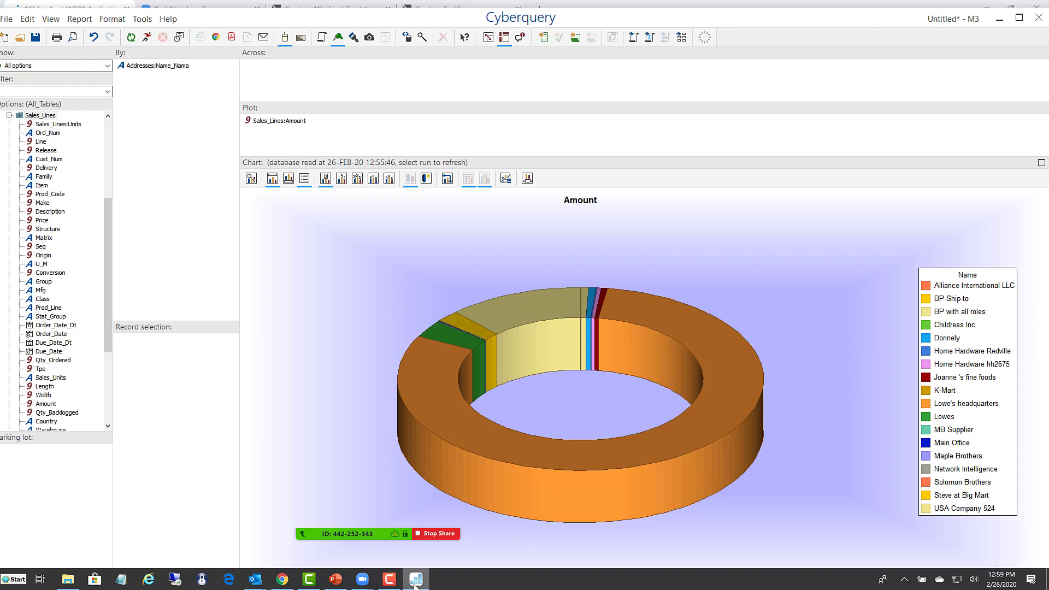